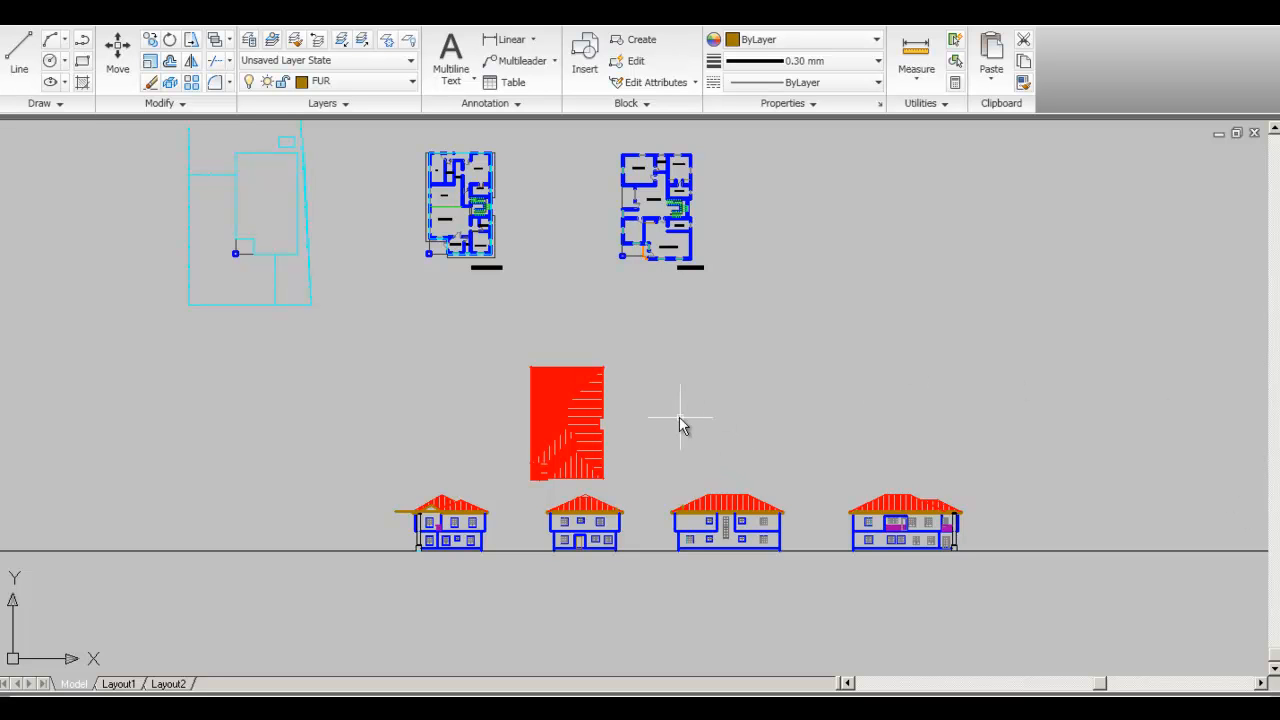
- Pan the AutoCAD drawing back and forth to settle the view on the sheet
middle_drag(671, 423, 711, 442)
mouse_move(868, 448)
middle_down()
mouse_move(823, 446)
mouse_move(846, 453)
middle_up()
middle_drag(731, 440, 784, 457)
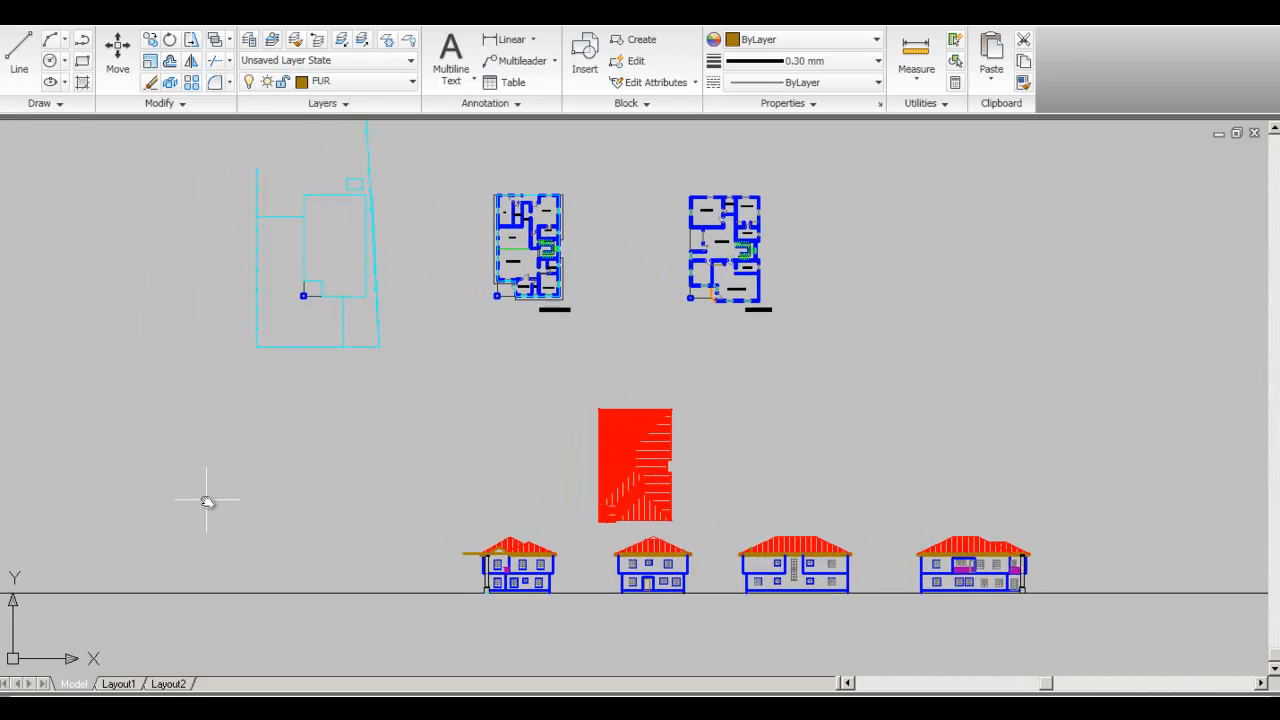
mouse_move(867, 397)
middle_down()
mouse_move(758, 435)
mouse_move(822, 455)
middle_up()
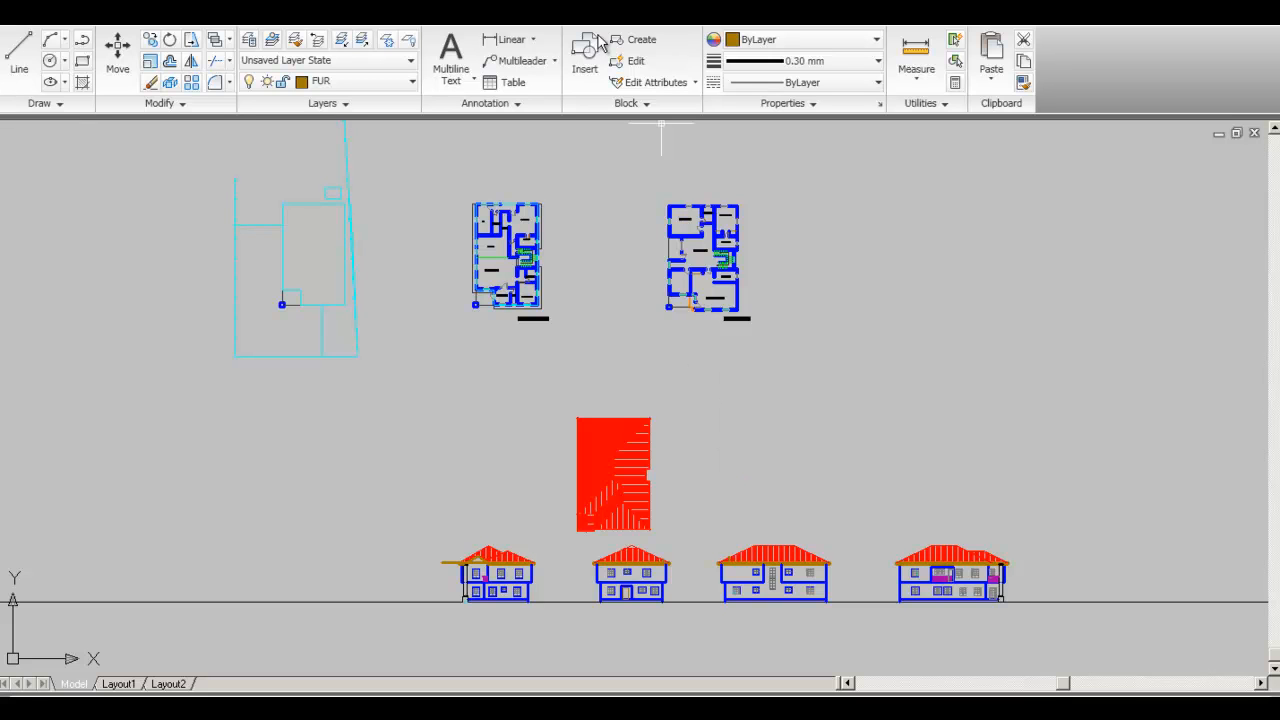
mouse_move(727, 528)
middle_down()
mouse_move(714, 526)
mouse_move(714, 469)
middle_up()
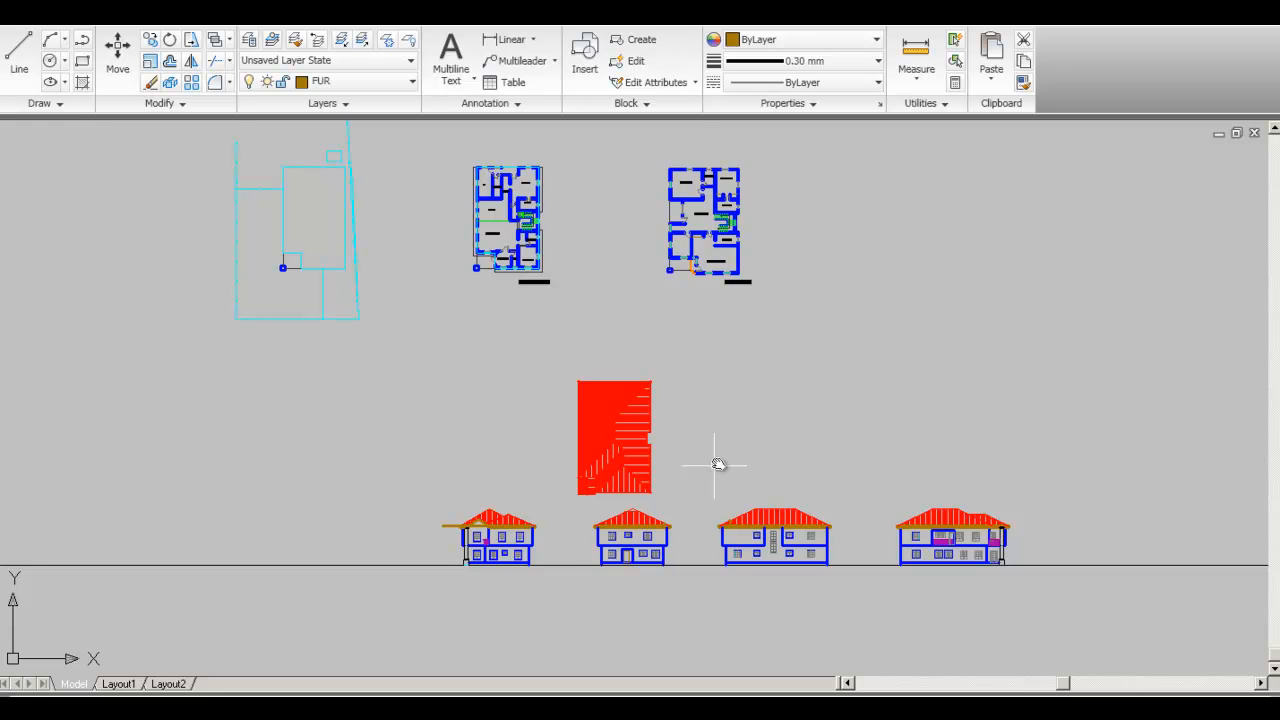
middle_drag(831, 462, 820, 510)
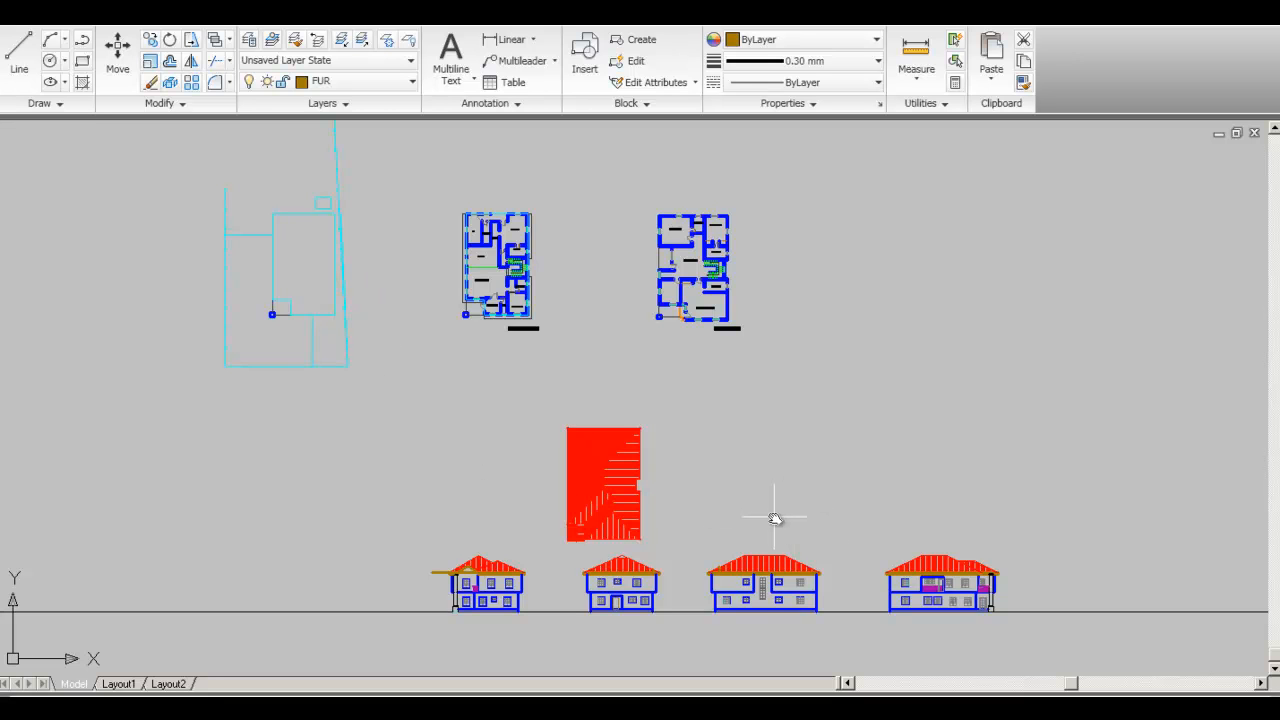
middle_drag(790, 555, 838, 527)
middle_drag(923, 484, 859, 491)
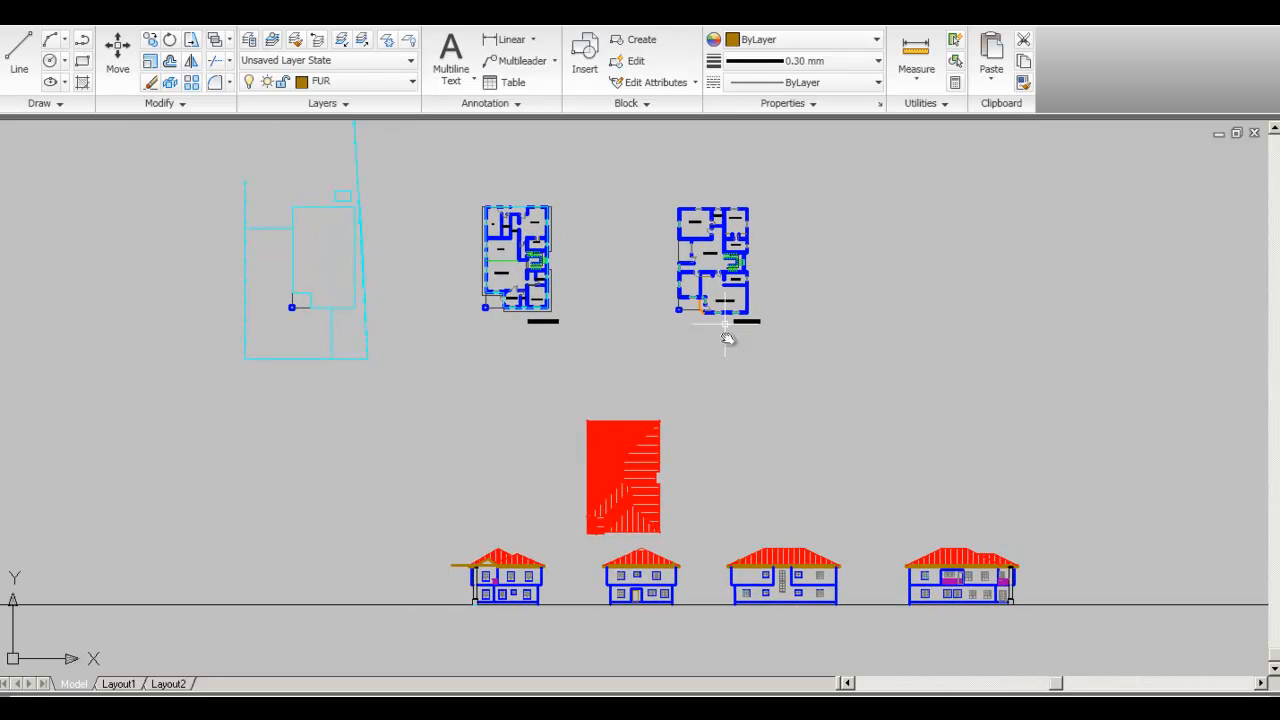
middle_drag(786, 440, 774, 446)
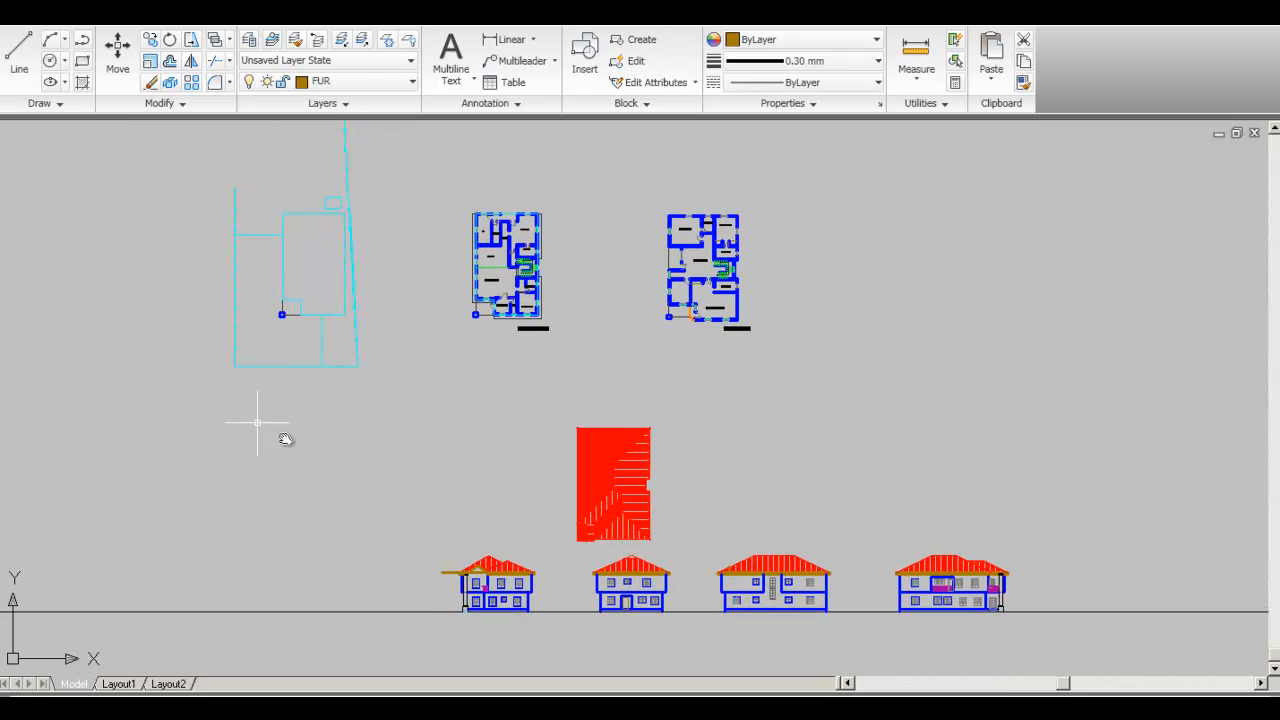
- Pan and zoom between the floor plans and the house elevations below them
mouse_move(619, 593)
middle_down()
mouse_move(631, 512)
mouse_move(645, 512)
mouse_move(640, 585)
middle_up()
scroll(489, 526, up, 5)
scroll(580, 515, down, 5)
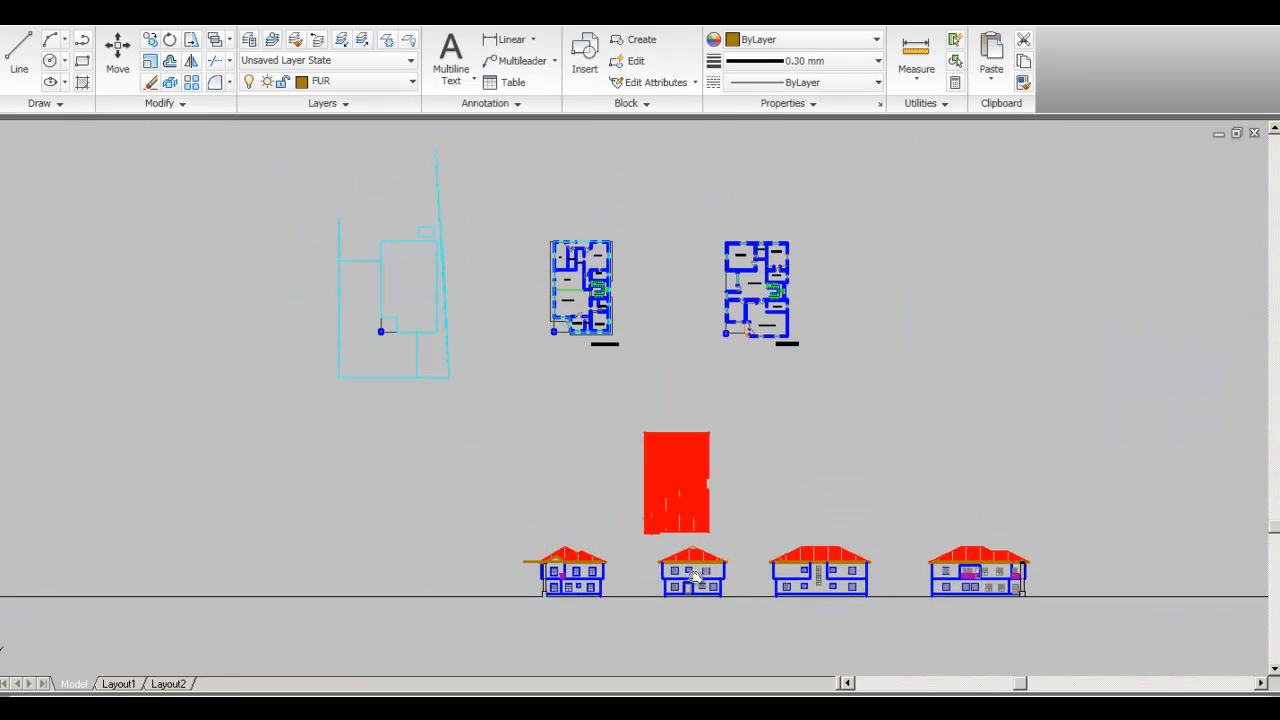
scroll(595, 280, up, 6)
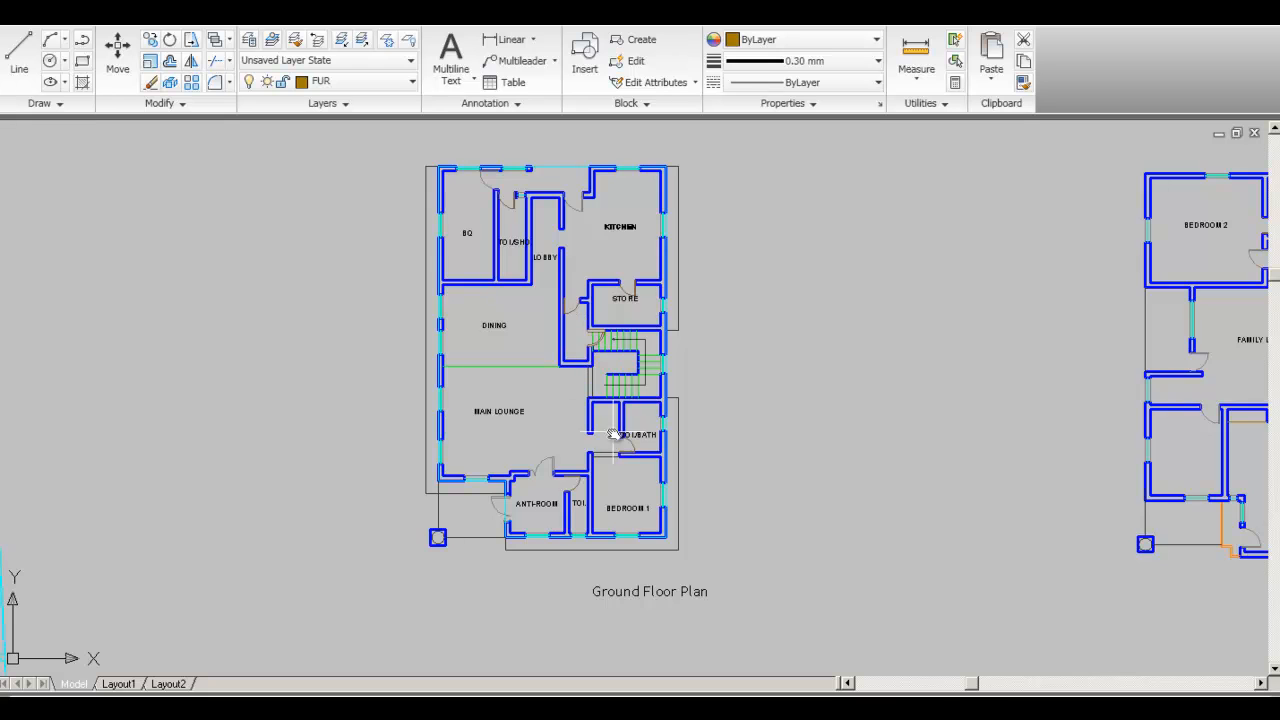
scroll(630, 440, down, 6)
middle_drag(650, 490, 660, 277)
scroll(673, 404, up, 7)
scroll(614, 304, down, 3)
middle_drag(635, 188, 603, 591)
scroll(643, 297, down, 5)
scroll(594, 366, up, 4)
scroll(594, 366, up, 3)
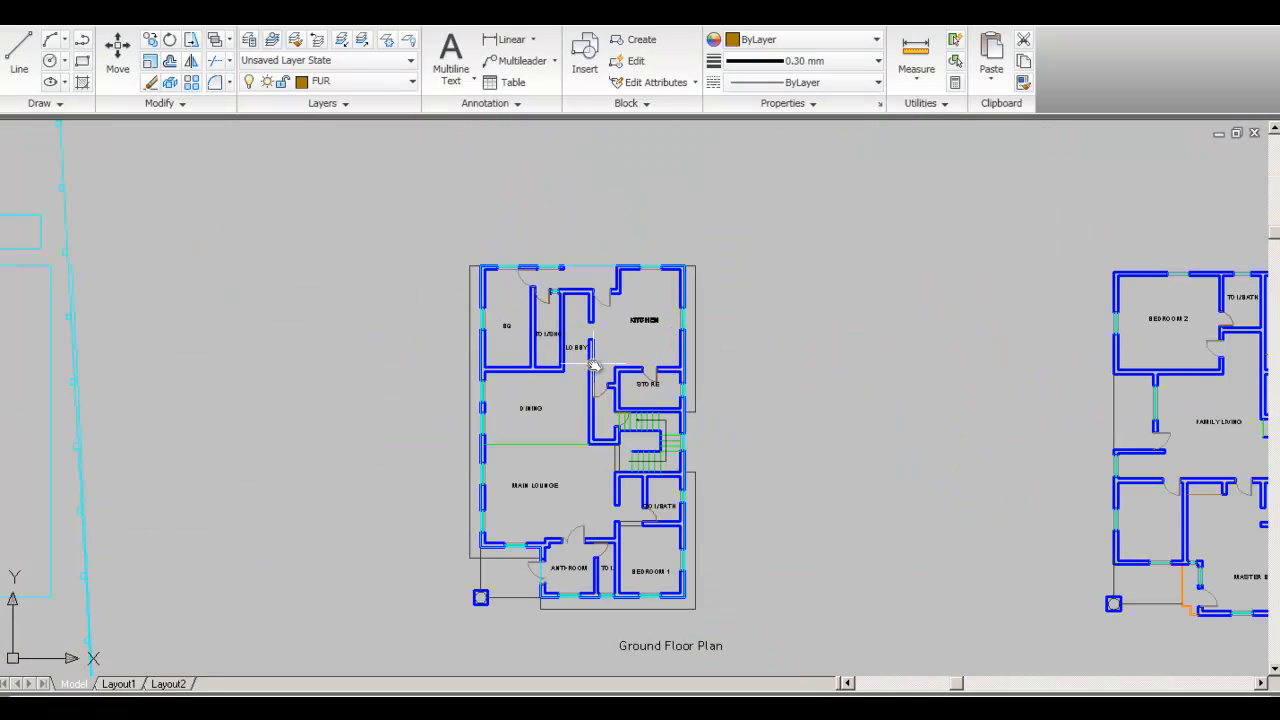
scroll(620, 470, down, 7)
middle_drag(669, 514, 598, 300)
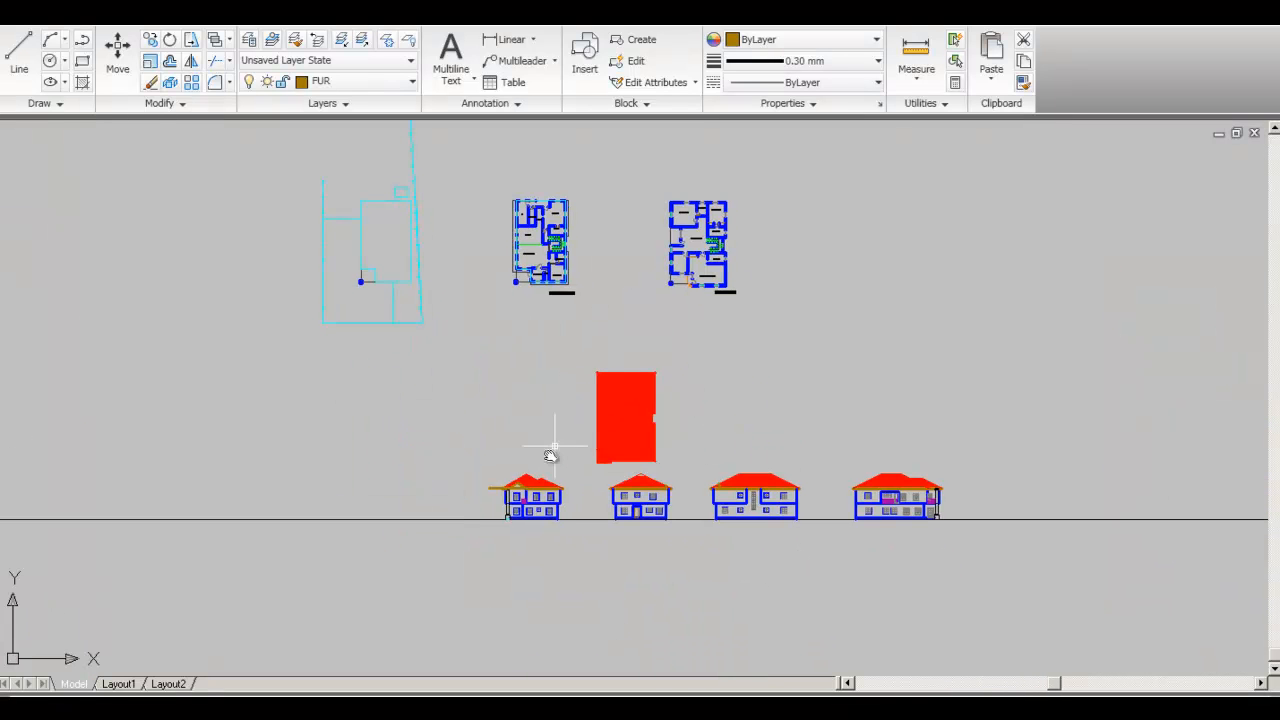
scroll(520, 505, up, 5)
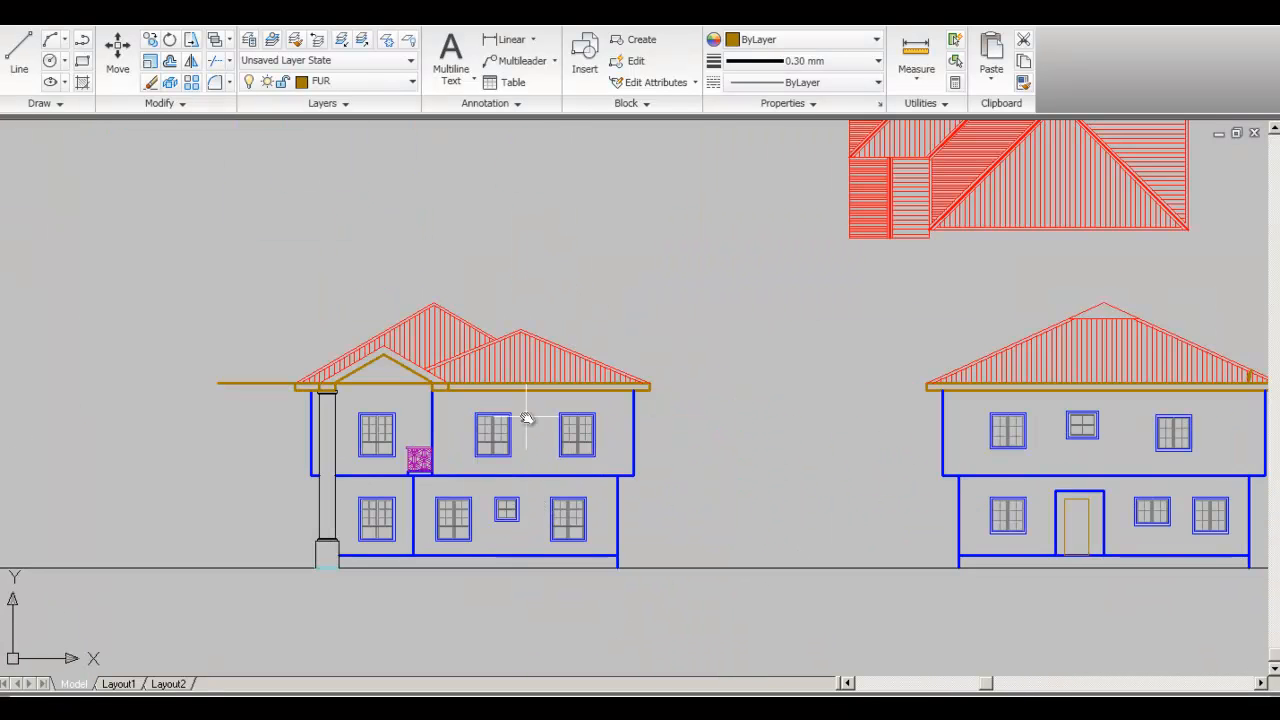
scroll(571, 452, down, 3)
- Bring the fourth elevation, site plan and red roof plan into view, then recenter the drawings
middle_drag(673, 414, 635, 534)
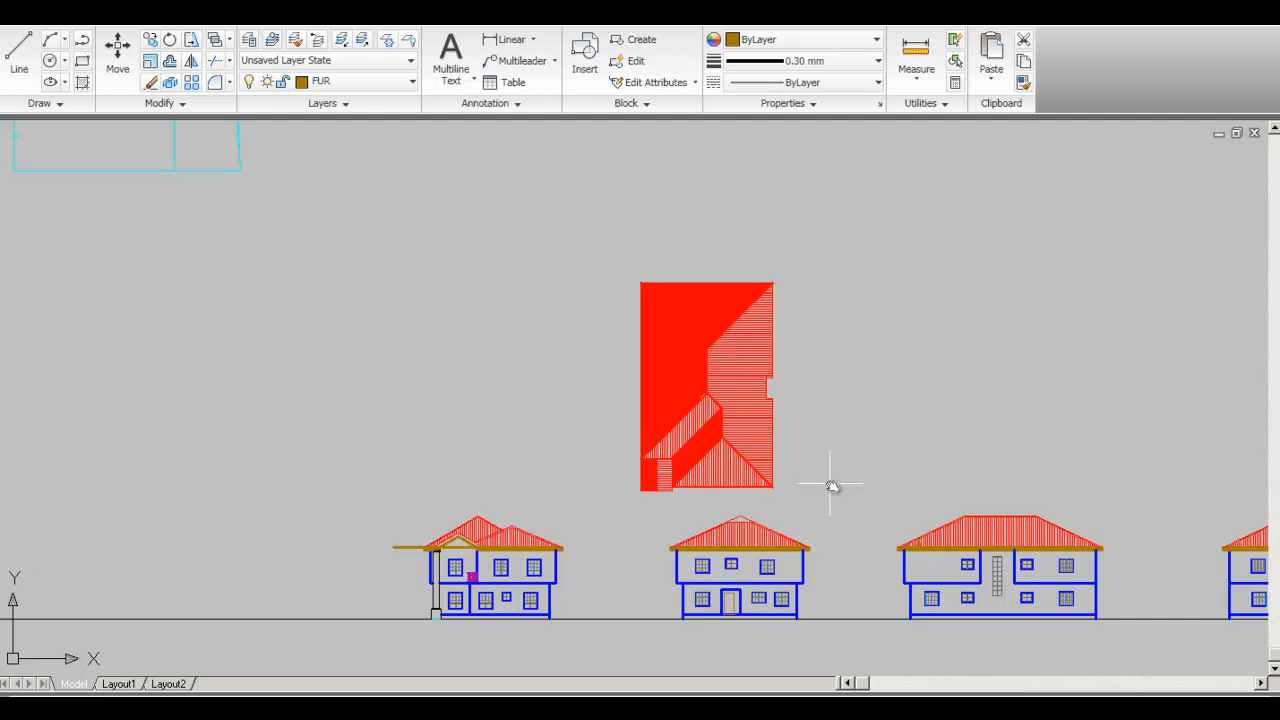
middle_drag(831, 486, 584, 416)
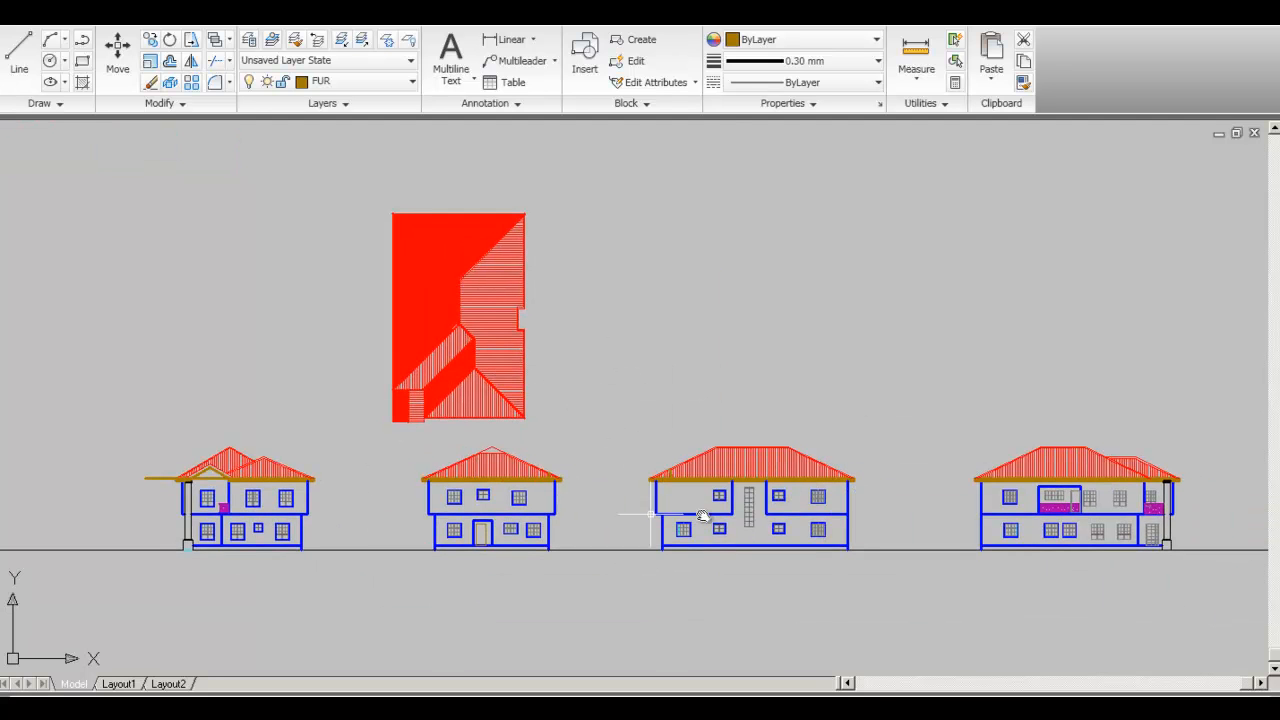
middle_drag(888, 510, 735, 518)
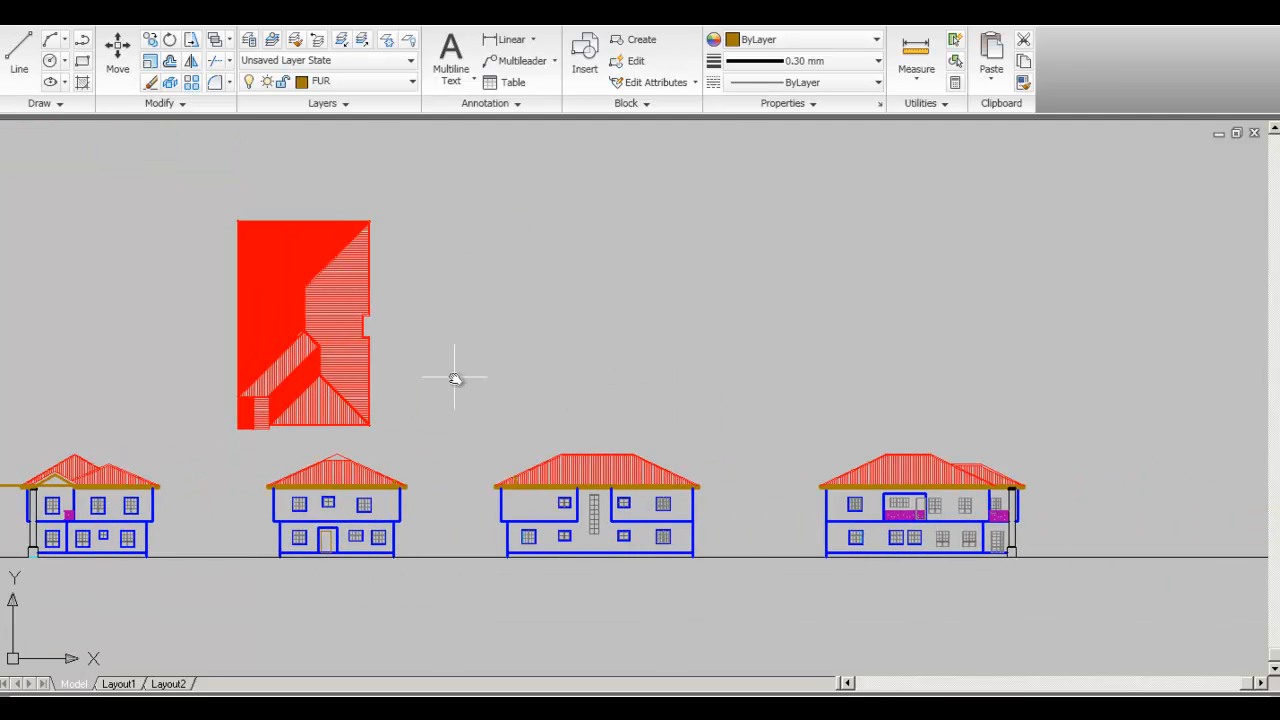
scroll(455, 377, down, 4)
middle_drag(455, 378, 663, 580)
scroll(531, 385, up, 3)
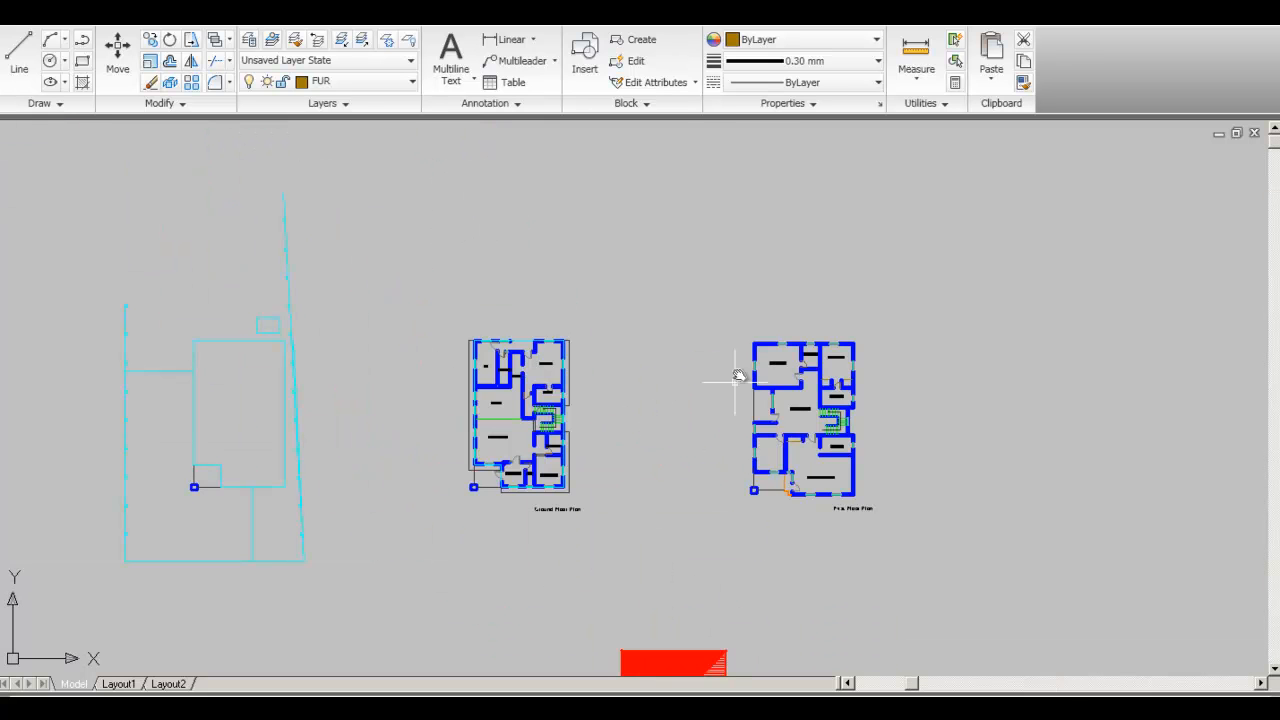
middle_drag(747, 505, 777, 427)
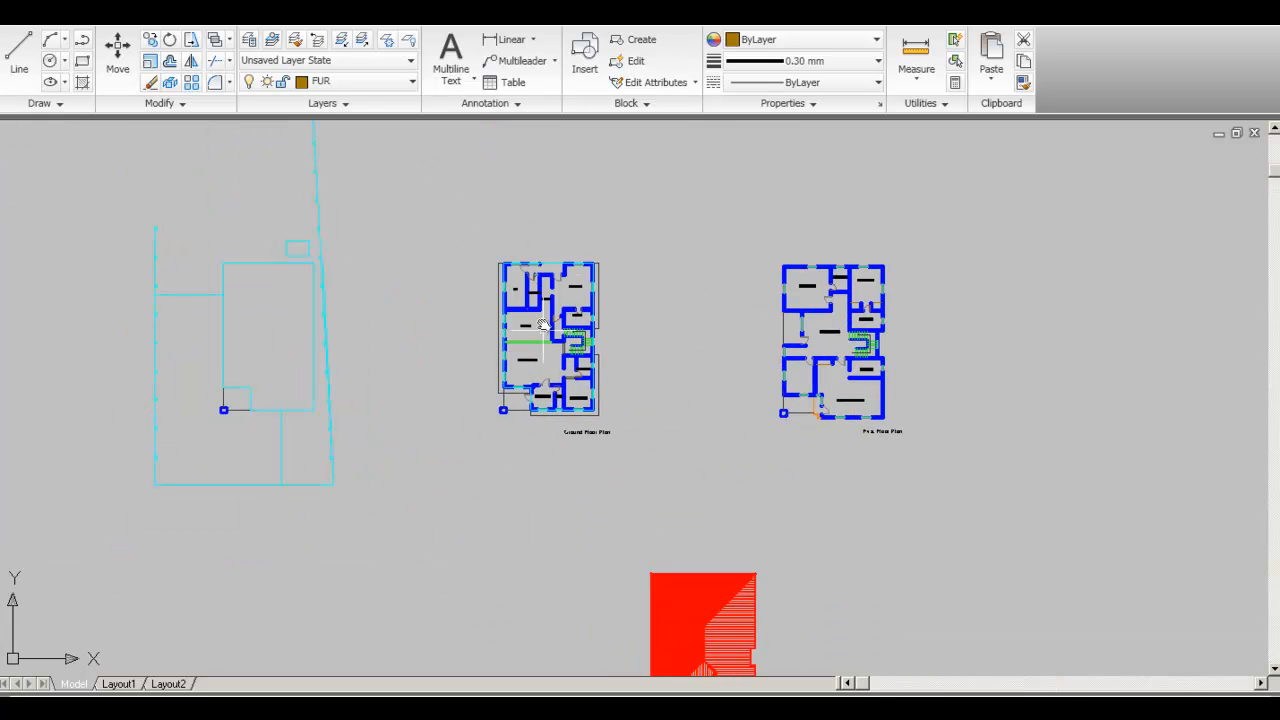
middle_drag(782, 479, 766, 266)
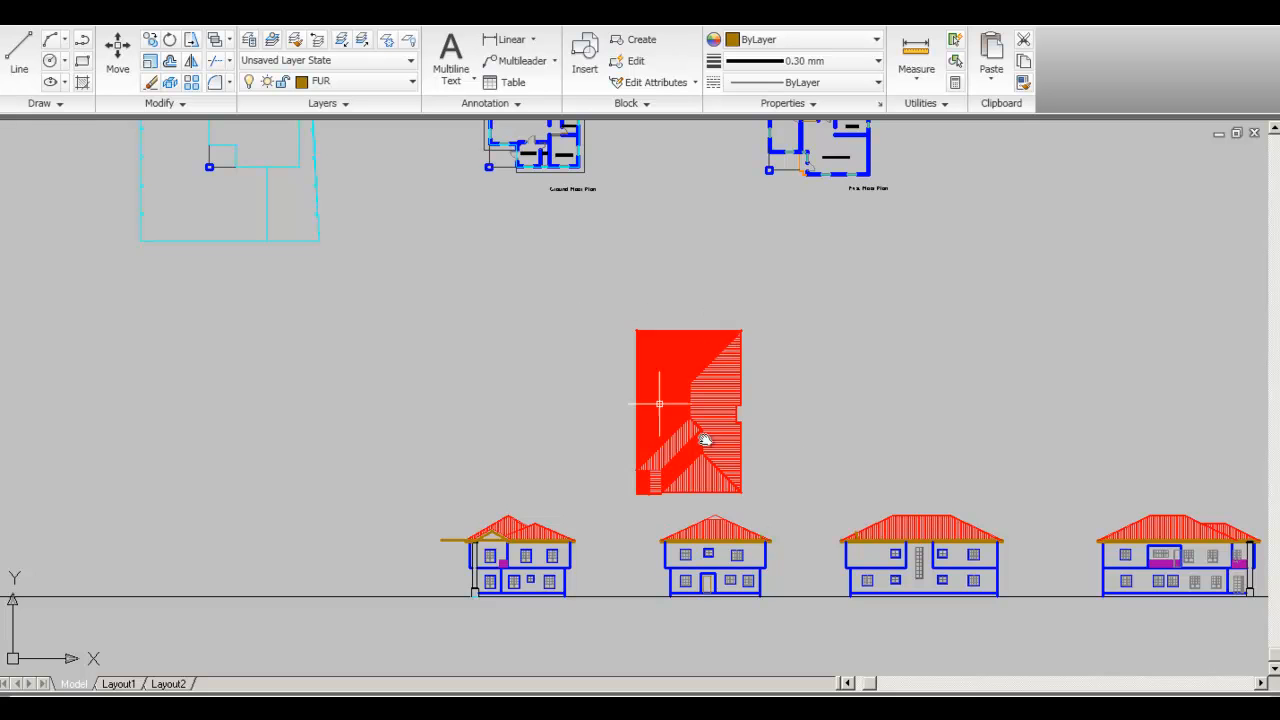
scroll(684, 376, up, 4)
scroll(700, 390, down, 6)
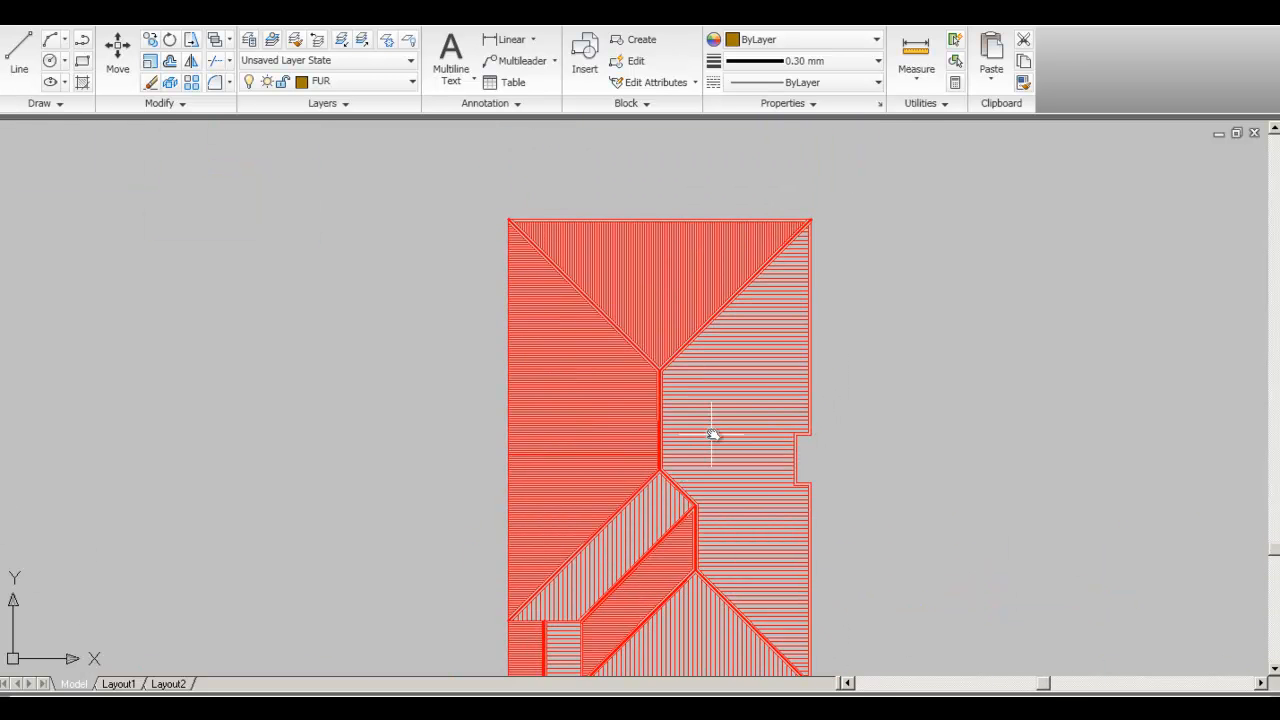
middle_drag(709, 394, 634, 435)
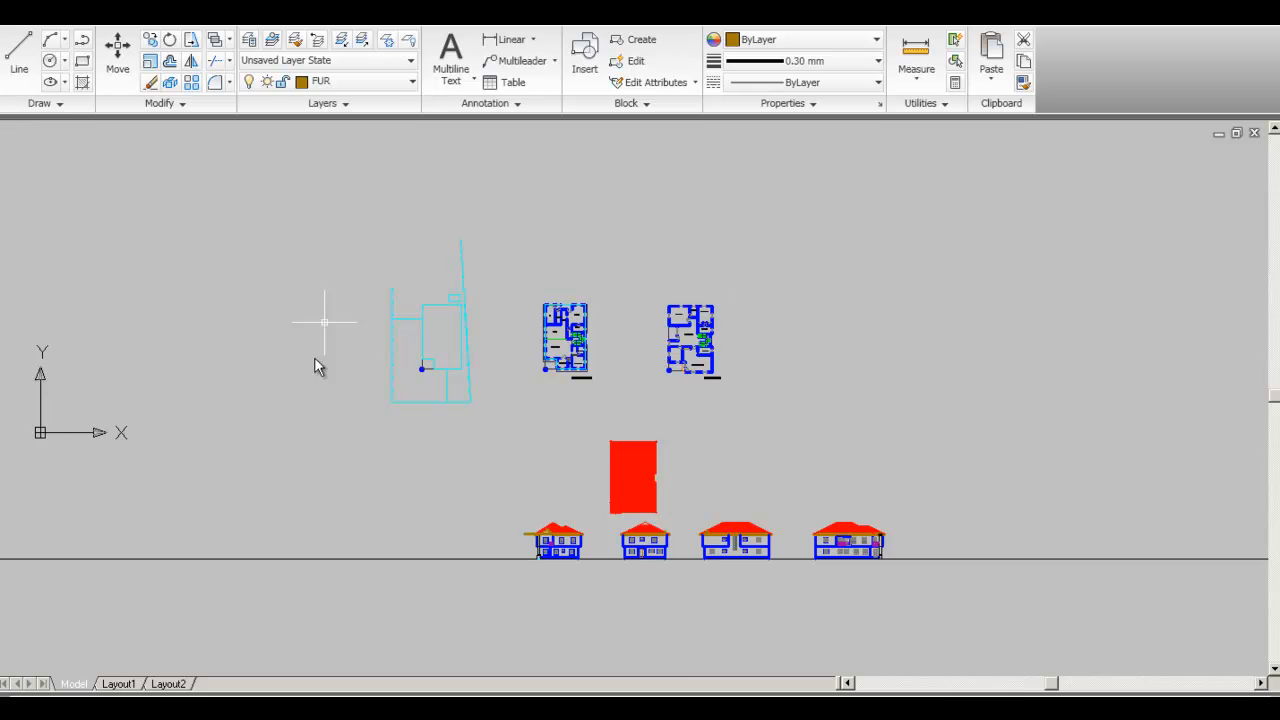
- Zoom in and nudge the view until the Ground and First Floor Plans' room labels are readable
scroll(614, 386, up, 4)
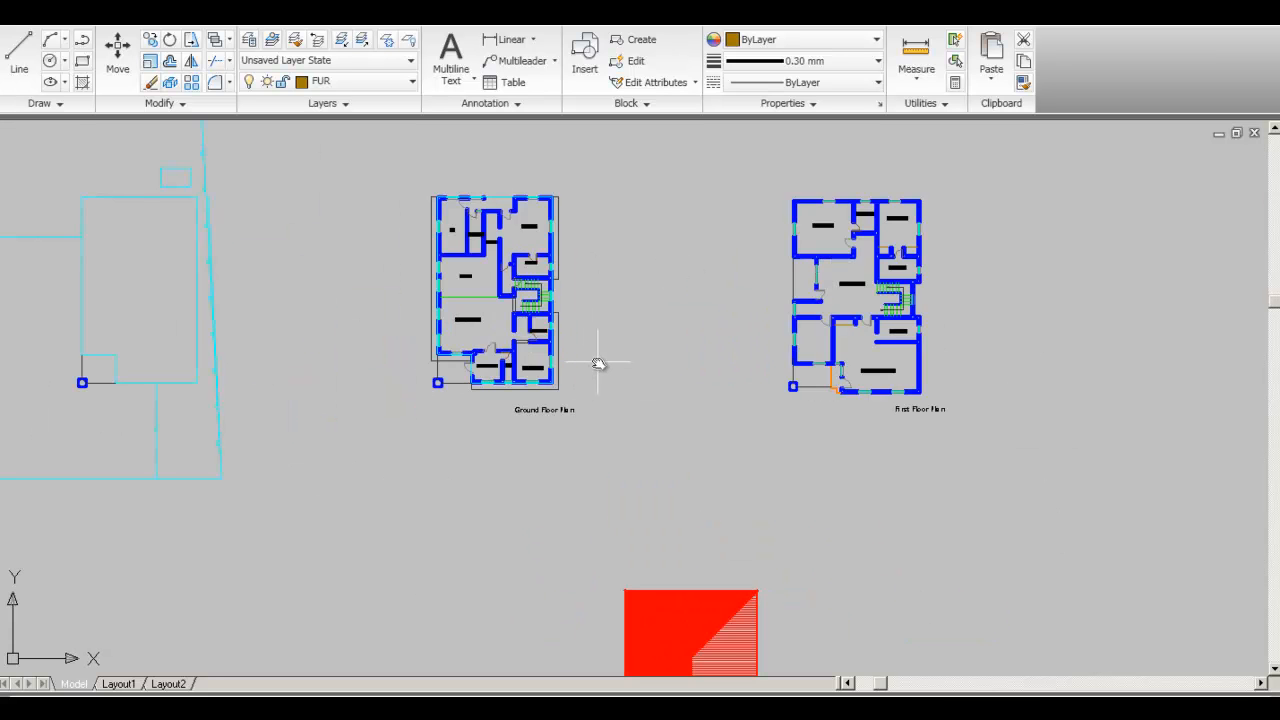
middle_drag(598, 364, 620, 463)
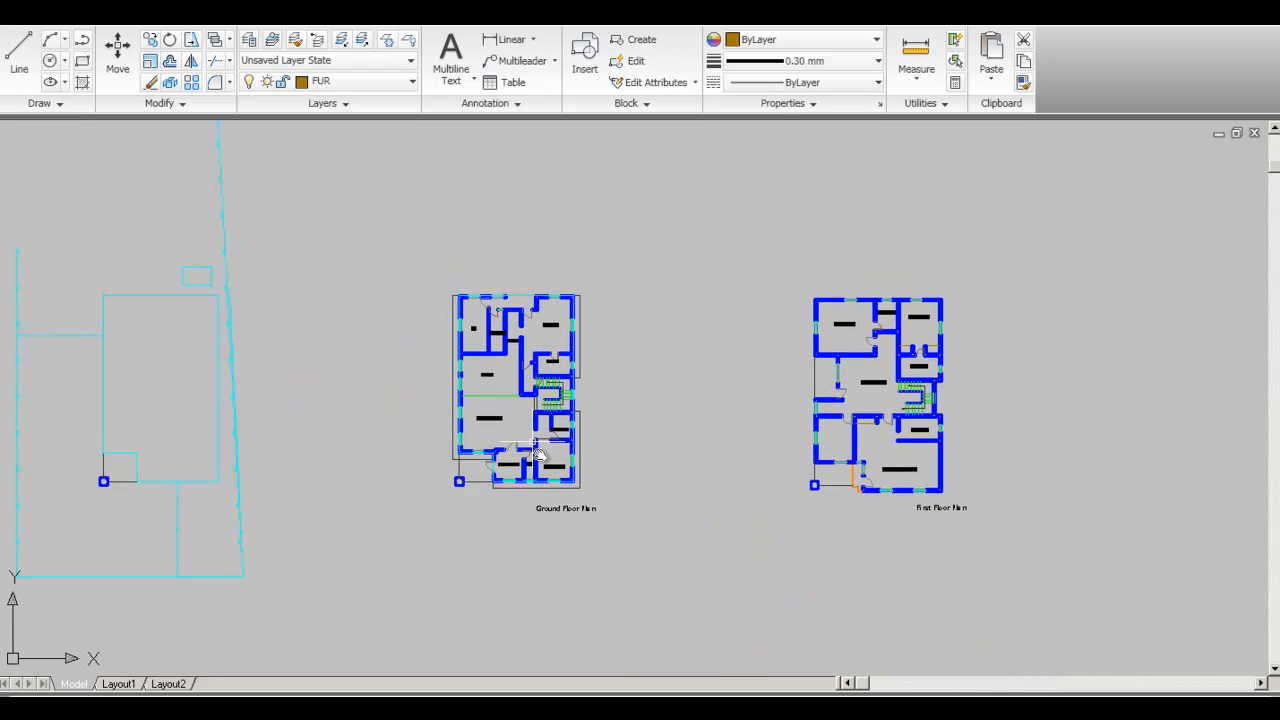
scroll(609, 506, down, 3)
middle_drag(680, 560, 594, 407)
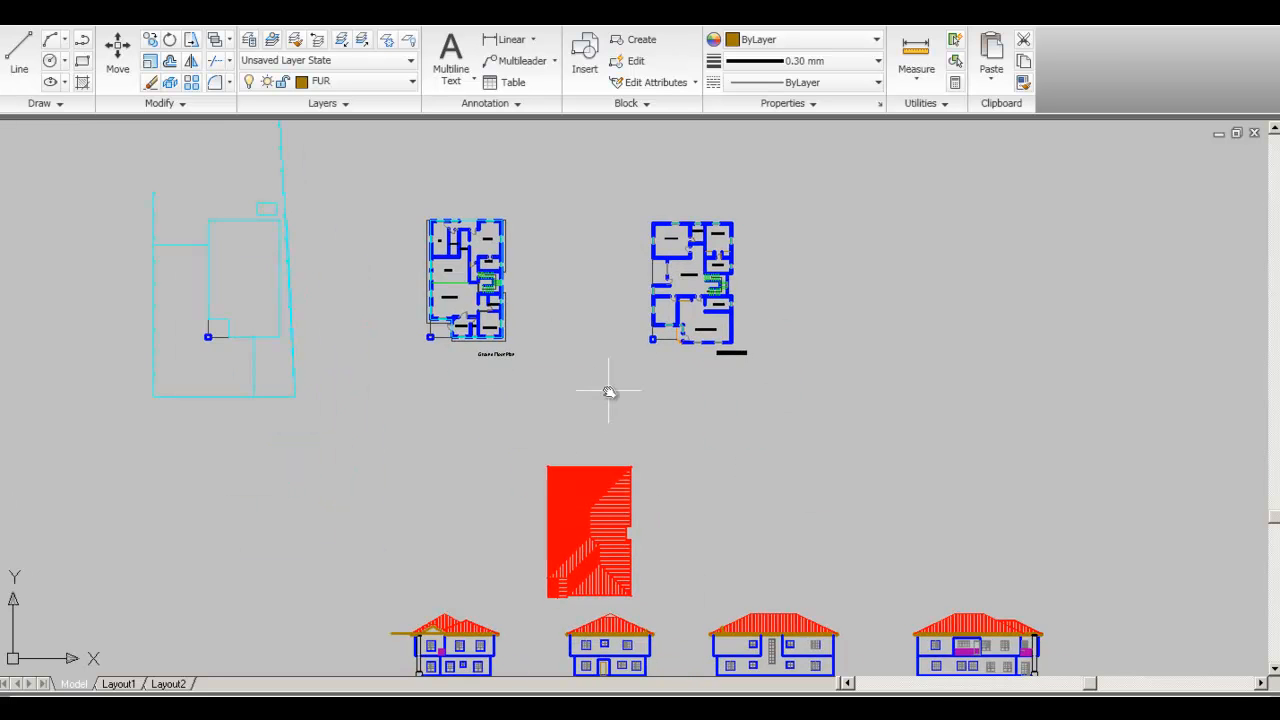
scroll(664, 519, down, 2)
mouse_move(664, 519)
middle_down()
mouse_move(657, 419)
mouse_move(673, 443)
middle_up()
scroll(586, 378, up, 3)
scroll(586, 378, down, 2)
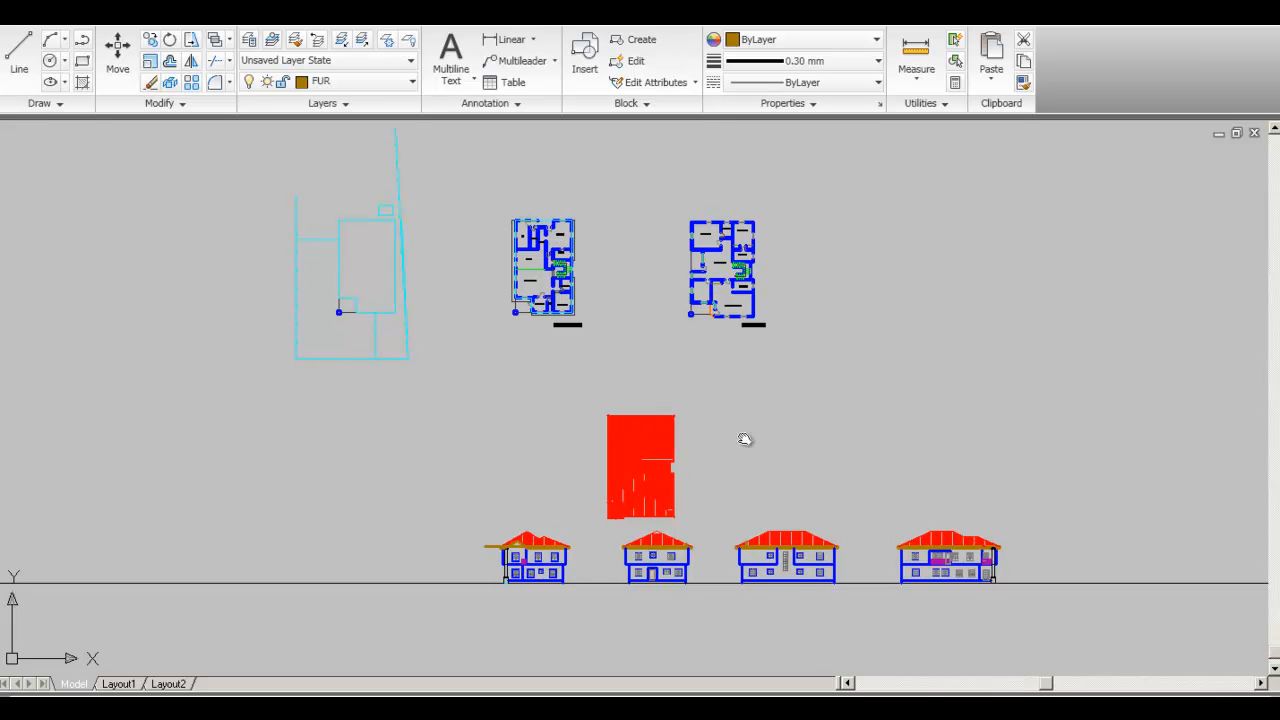
middle_drag(755, 440, 723, 434)
middle_drag(604, 324, 617, 403)
middle_drag(673, 468, 637, 393)
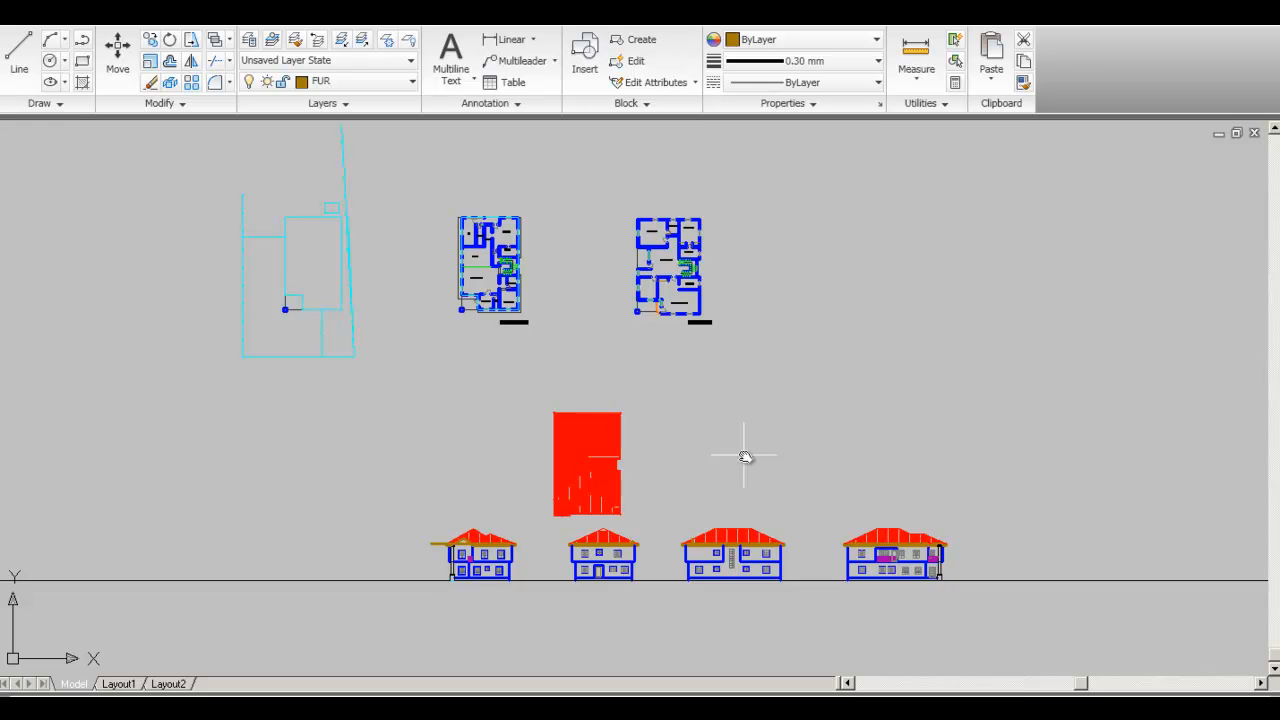
middle_drag(723, 449, 745, 474)
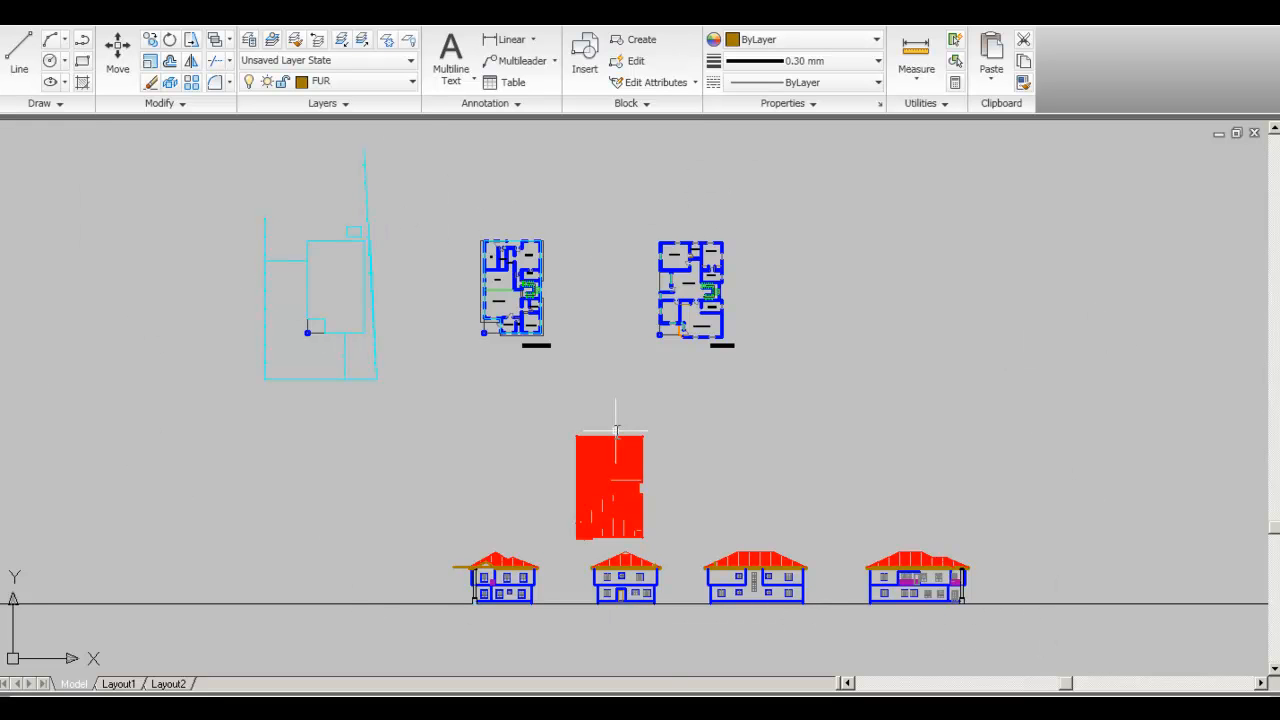
middle_drag(615, 432, 601, 420)
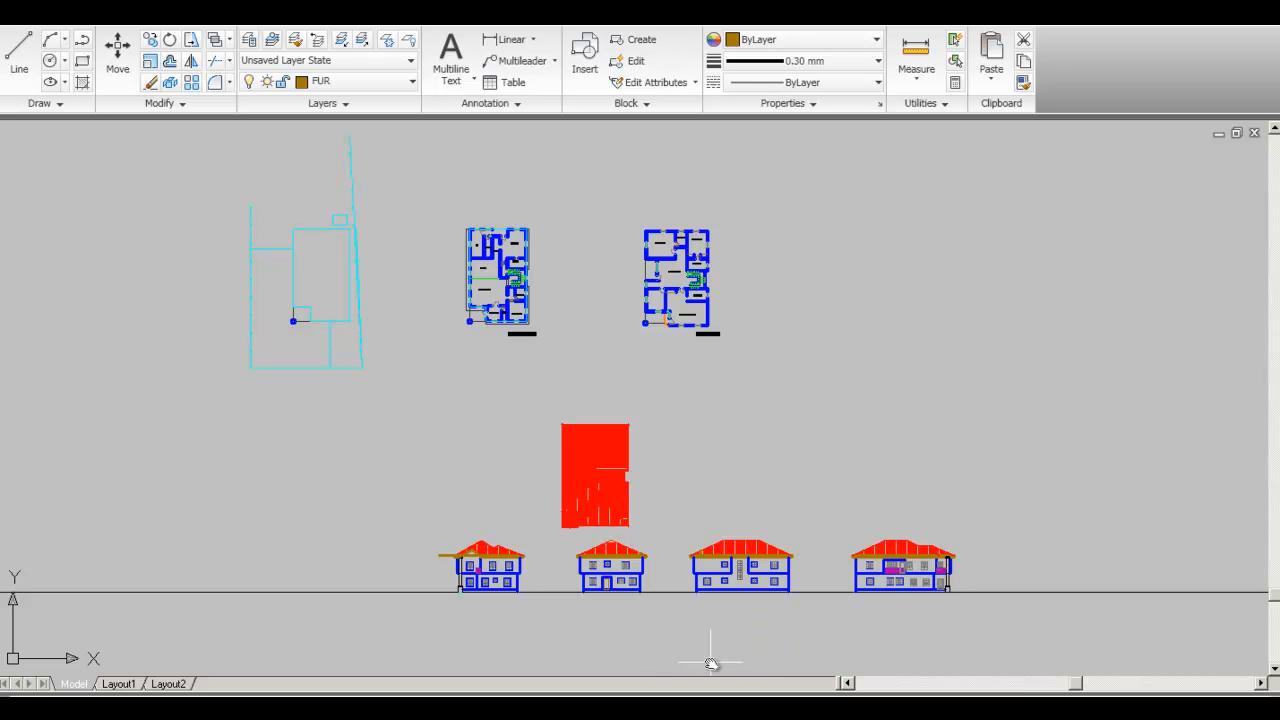
mouse_move(617, 406)
middle_down()
mouse_move(664, 474)
mouse_move(641, 446)
middle_up()
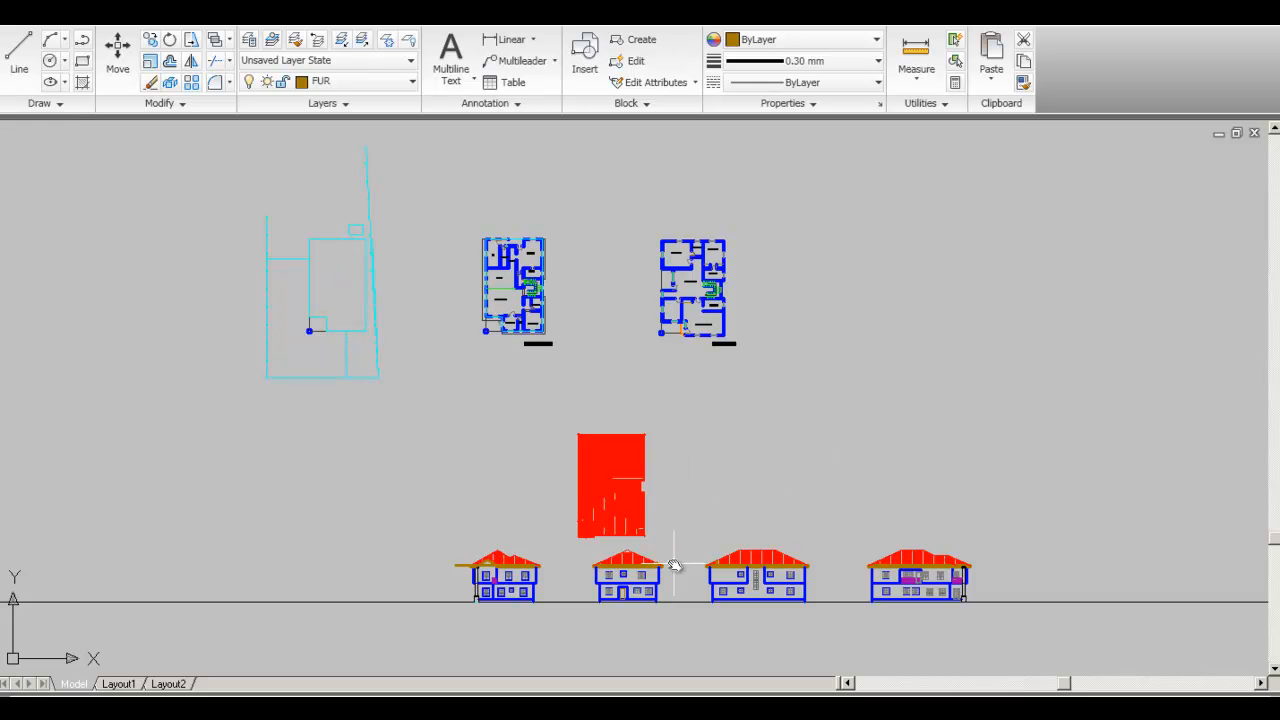
middle_drag(641, 385, 643, 417)
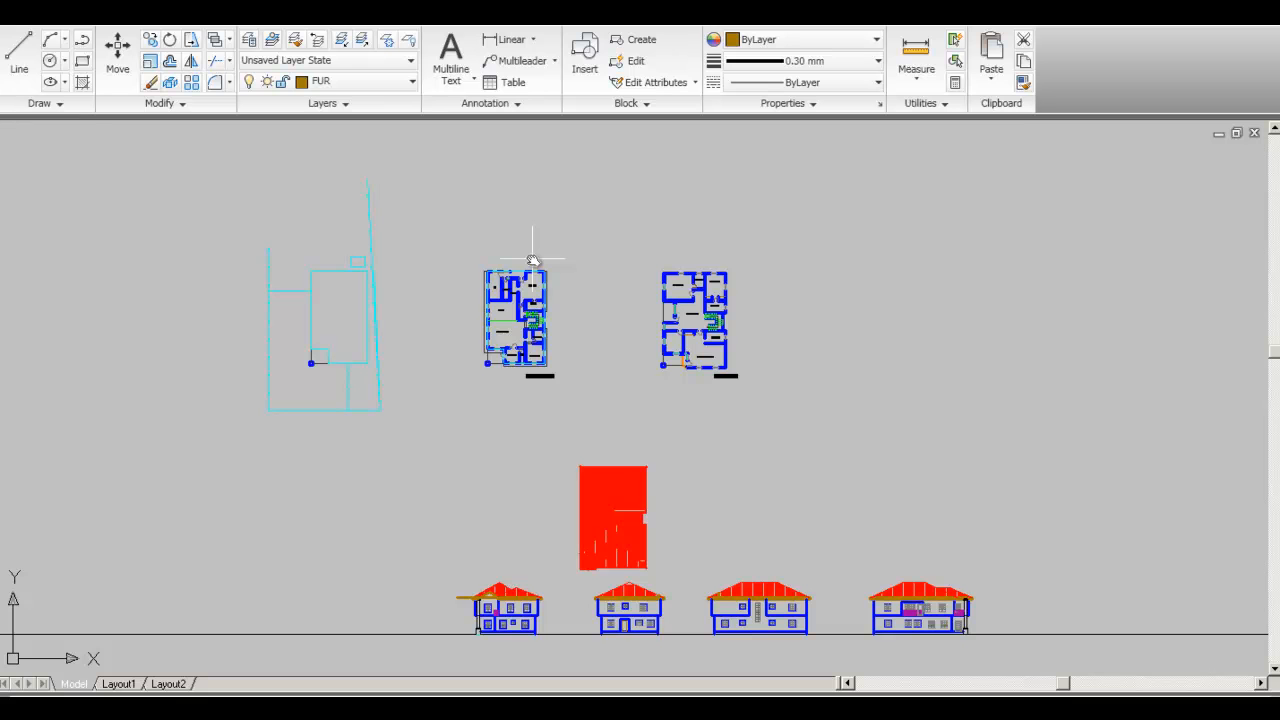
middle_drag(521, 355, 525, 387)
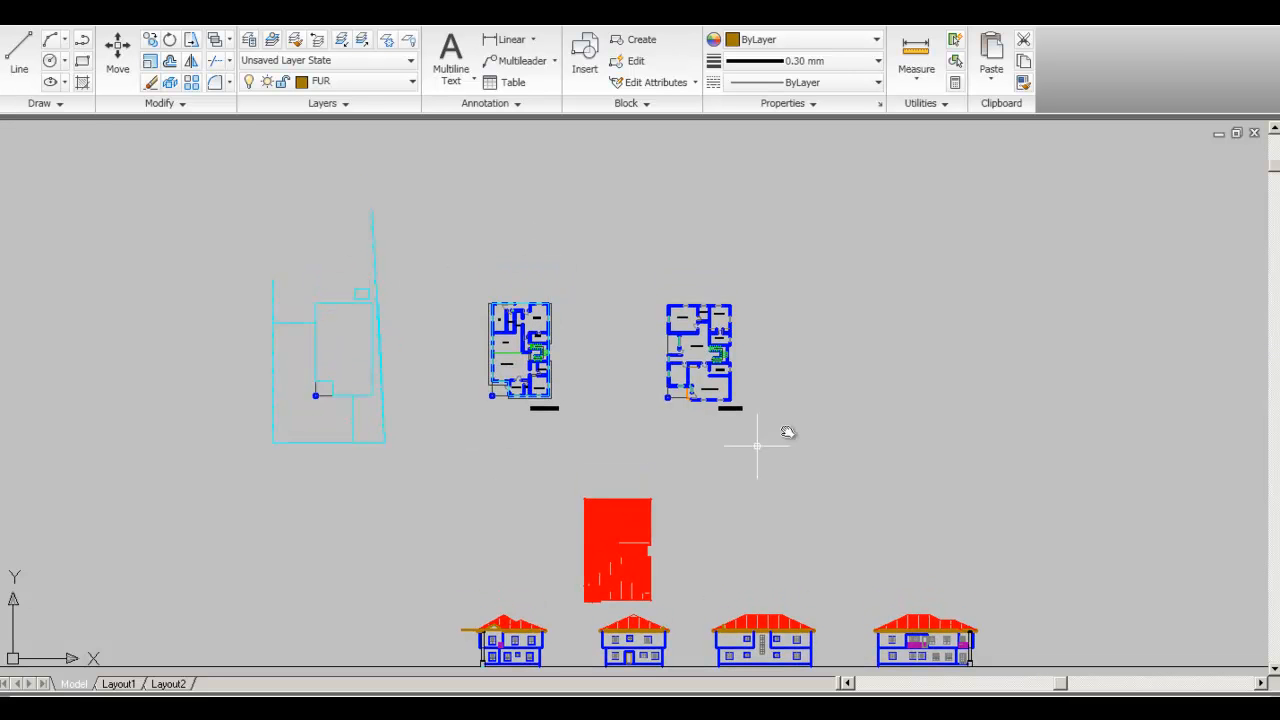
scroll(606, 360, up, 6)
middle_drag(606, 366, 606, 406)
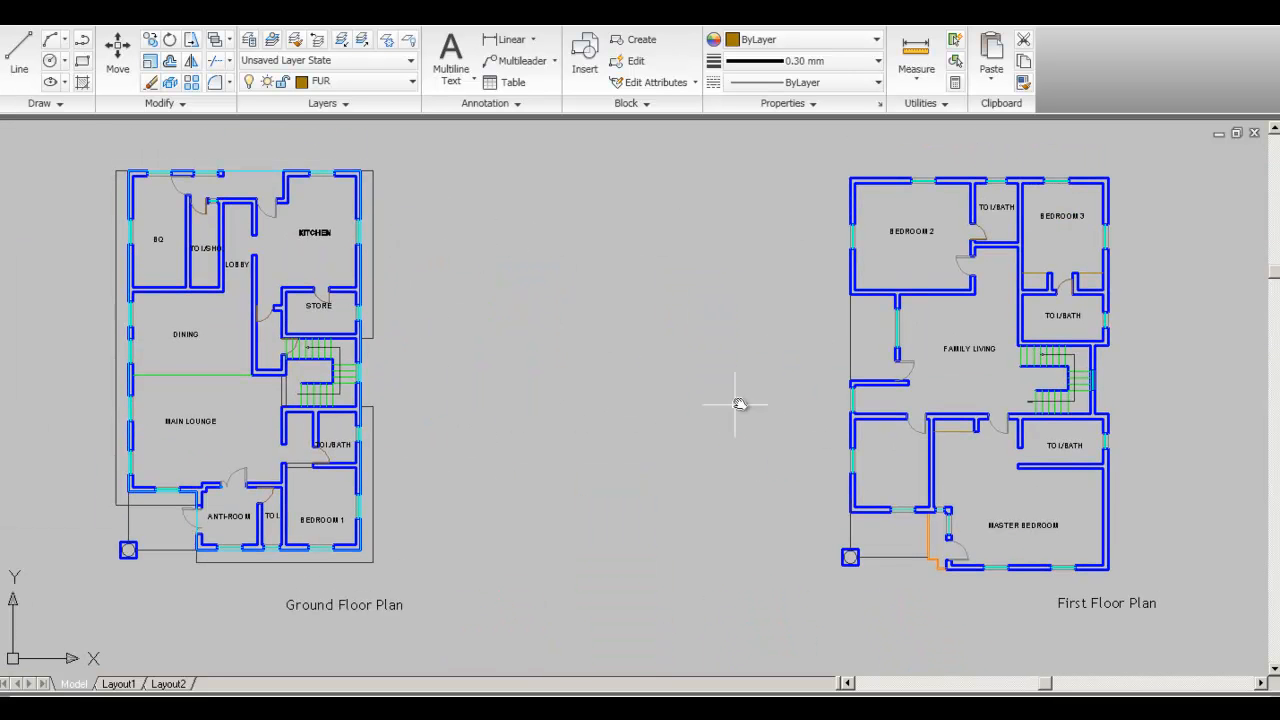
- Inspect the ground plan's left edge line, deselect it, and zoom to the drawing's extents
click(116, 195)
key(Escape)
middle_drag(471, 457, 476, 465)
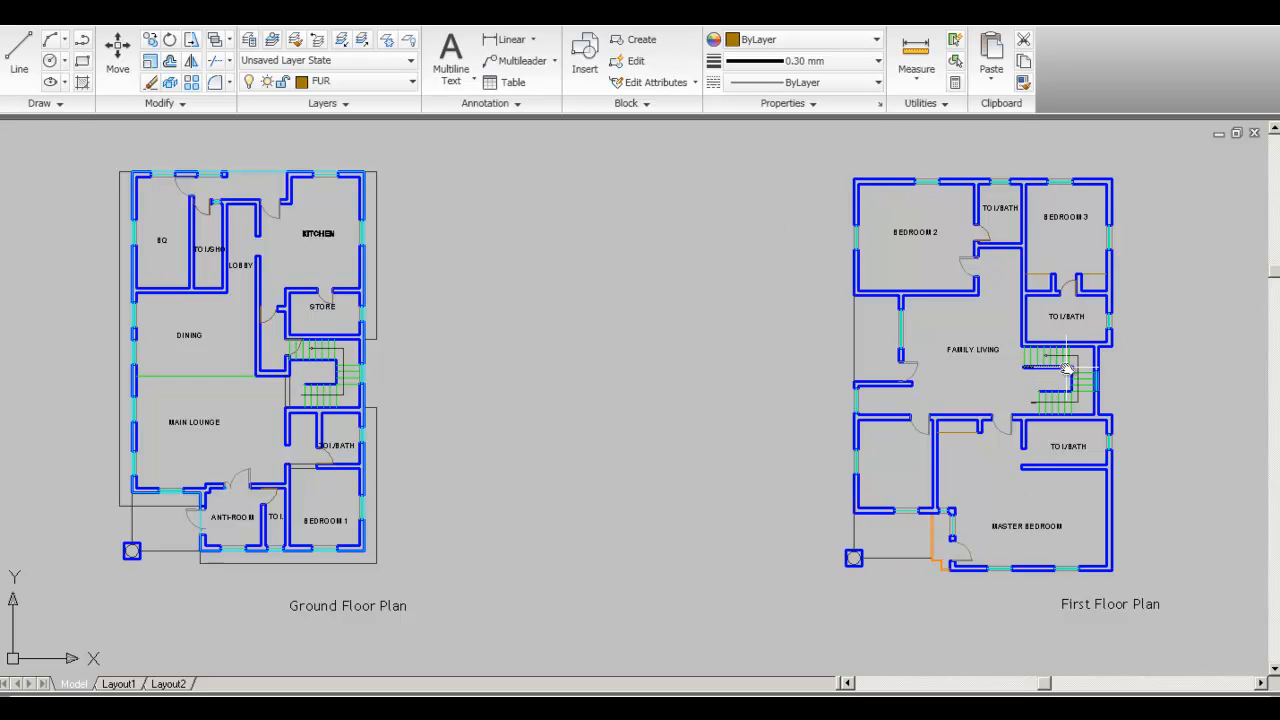
middle_click(970, 377)
middle_click(970, 377)
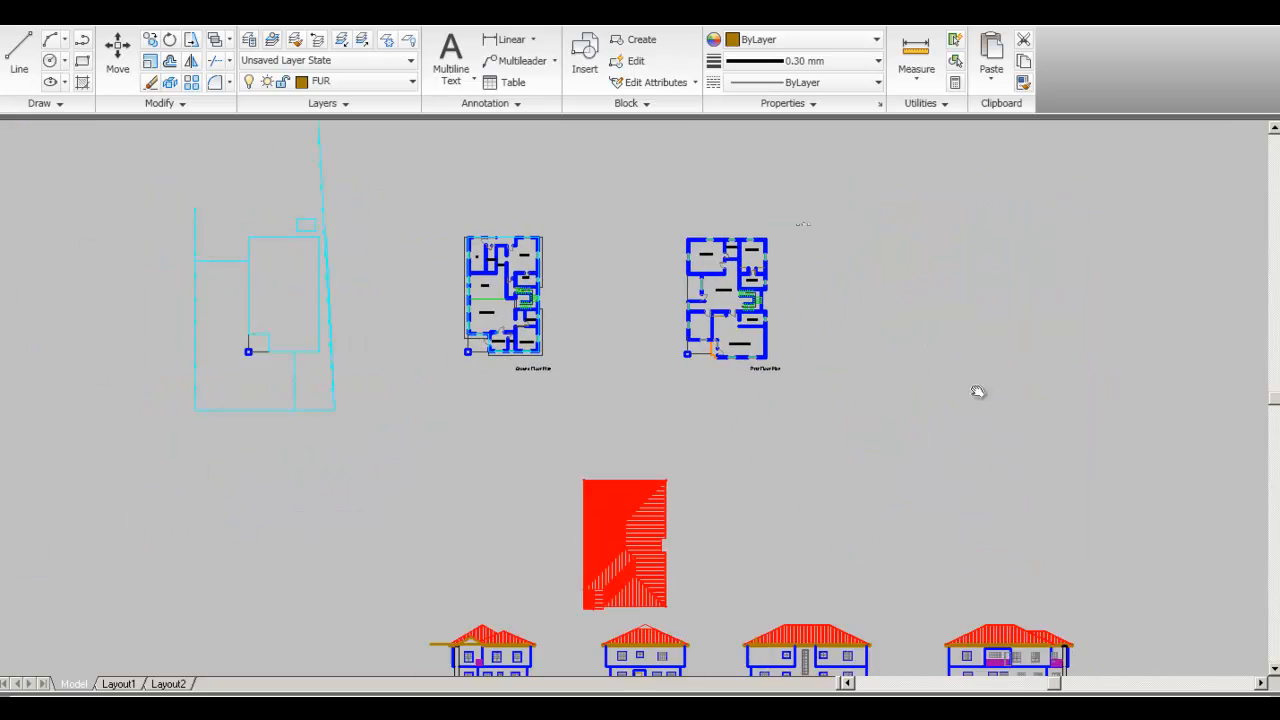
- Import the AutoCAD drawing 4br.dwg through the Application menu's Import command
scroll(678, 358, up, 5)
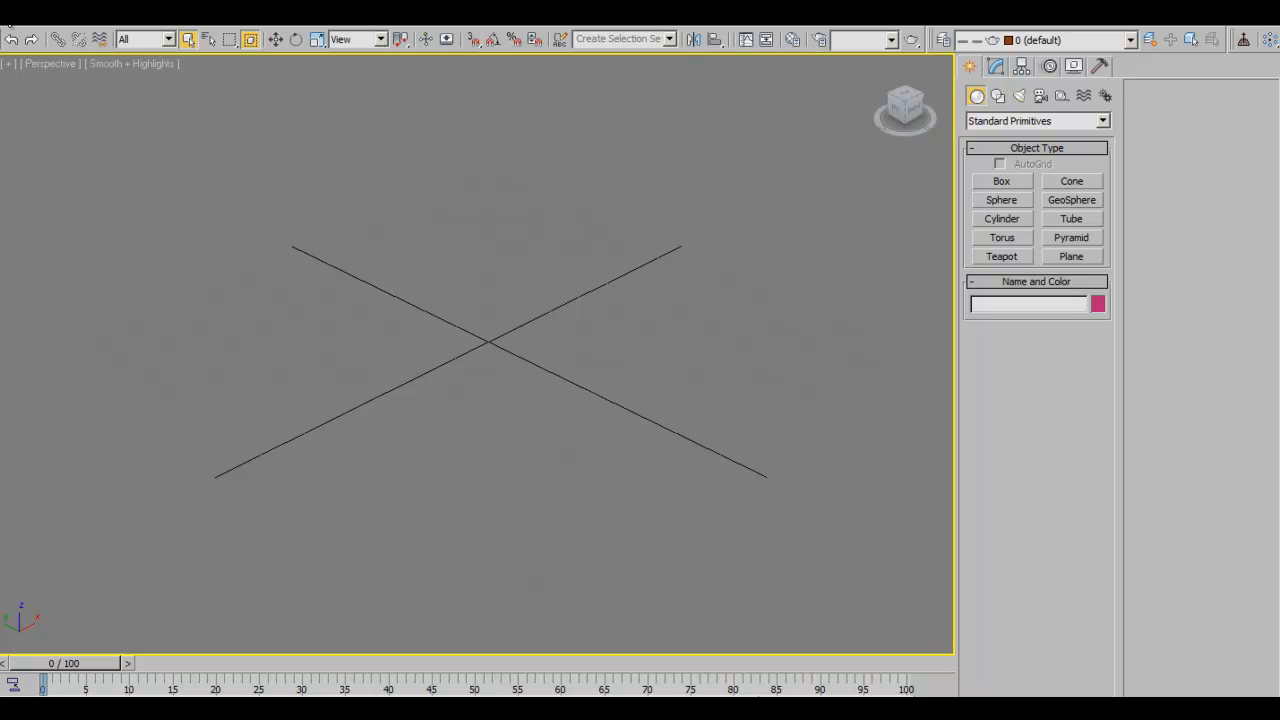
click(8, 30)
click(43, 243)
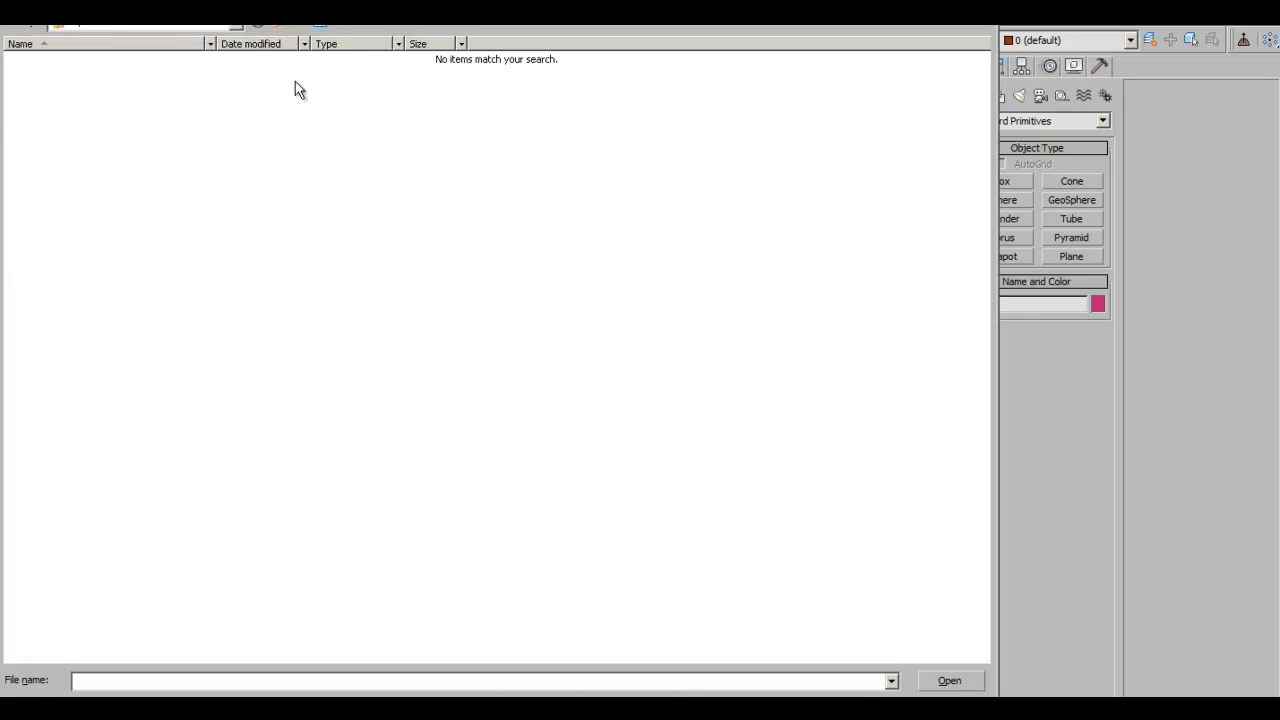
click(36, 273)
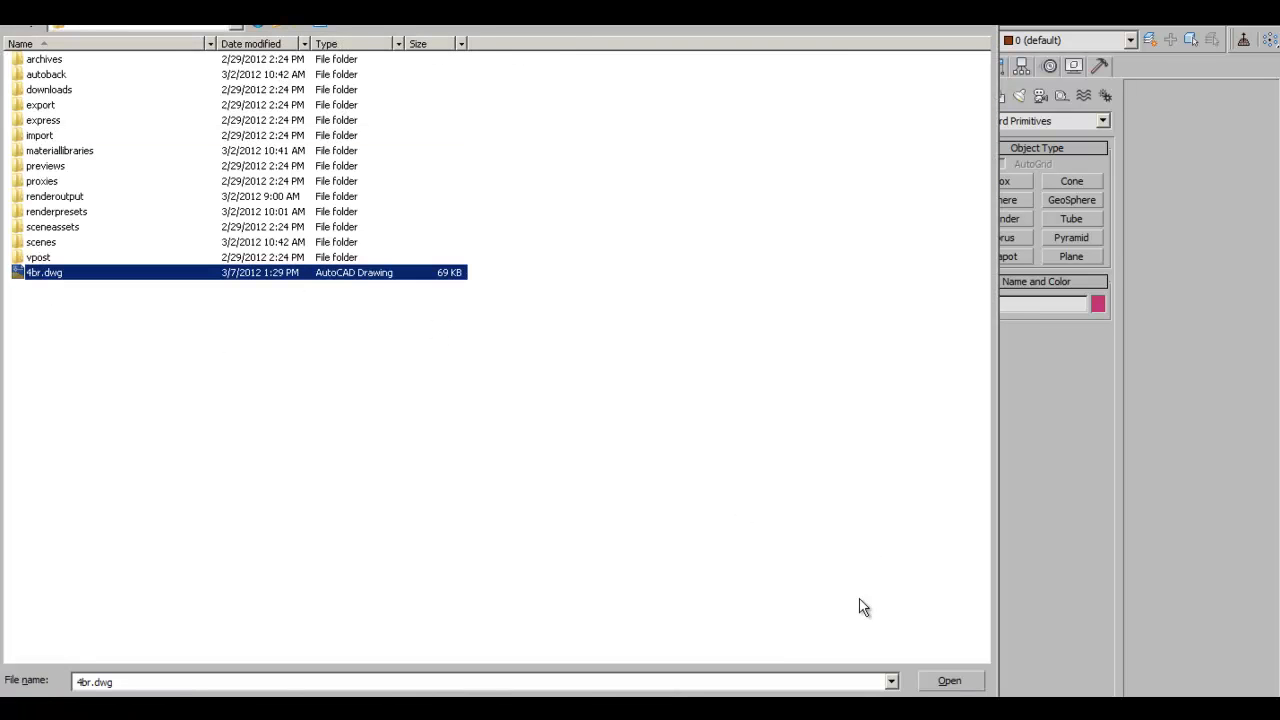
click(950, 681)
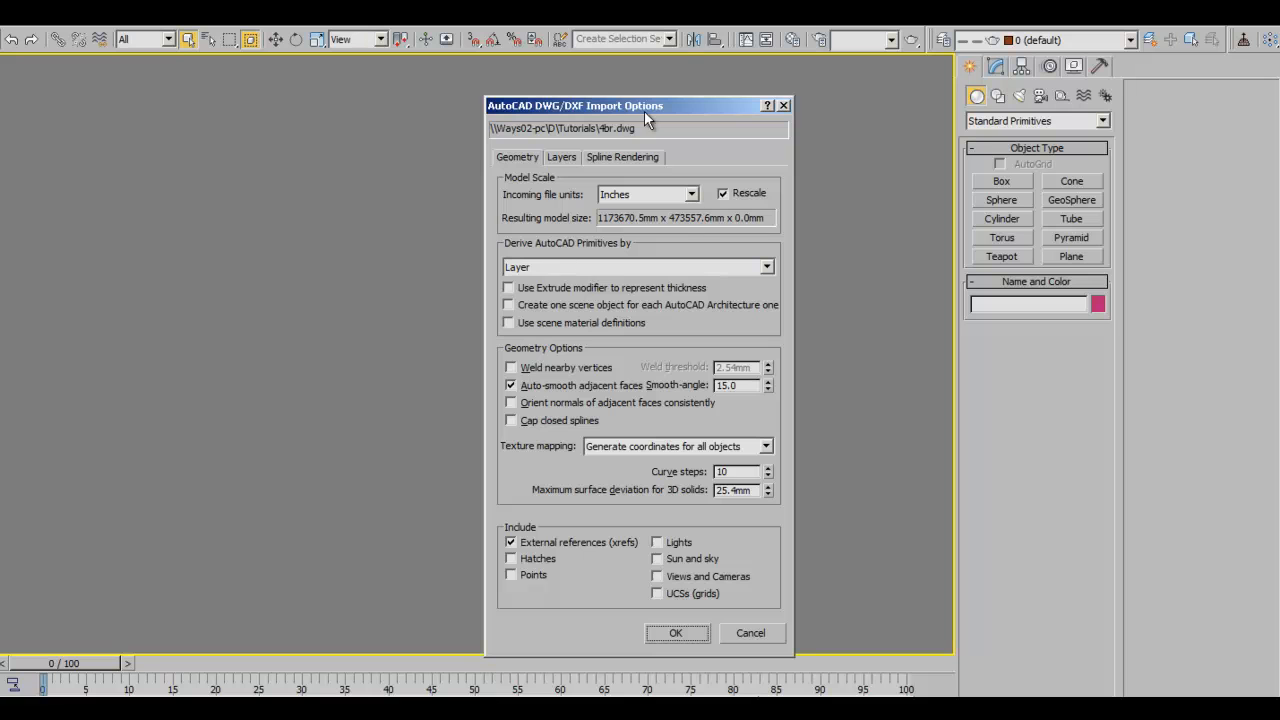
- Set Incoming file units to Millimeters, giving a 46207.499mm x 18644.0mm x 0.0mm model
drag(700, 105, 734, 82)
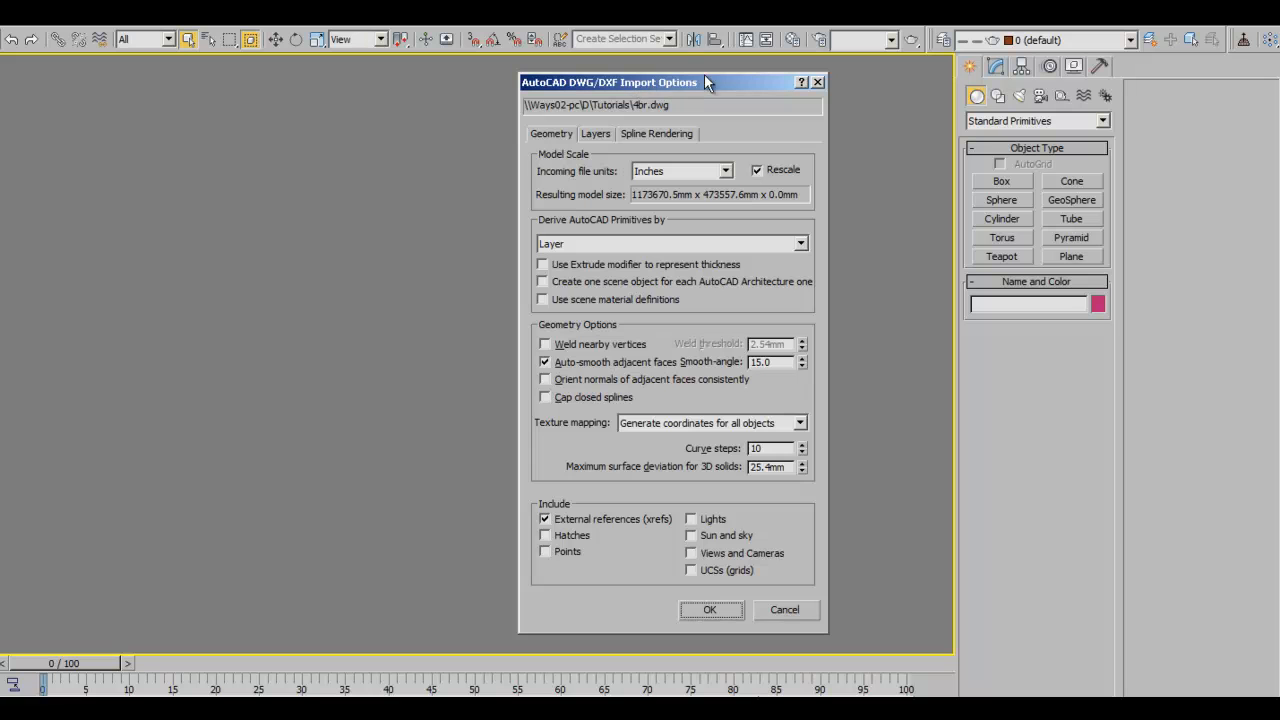
mouse_move(704, 83)
mouse_down()
mouse_move(632, 84)
mouse_move(695, 80)
mouse_up()
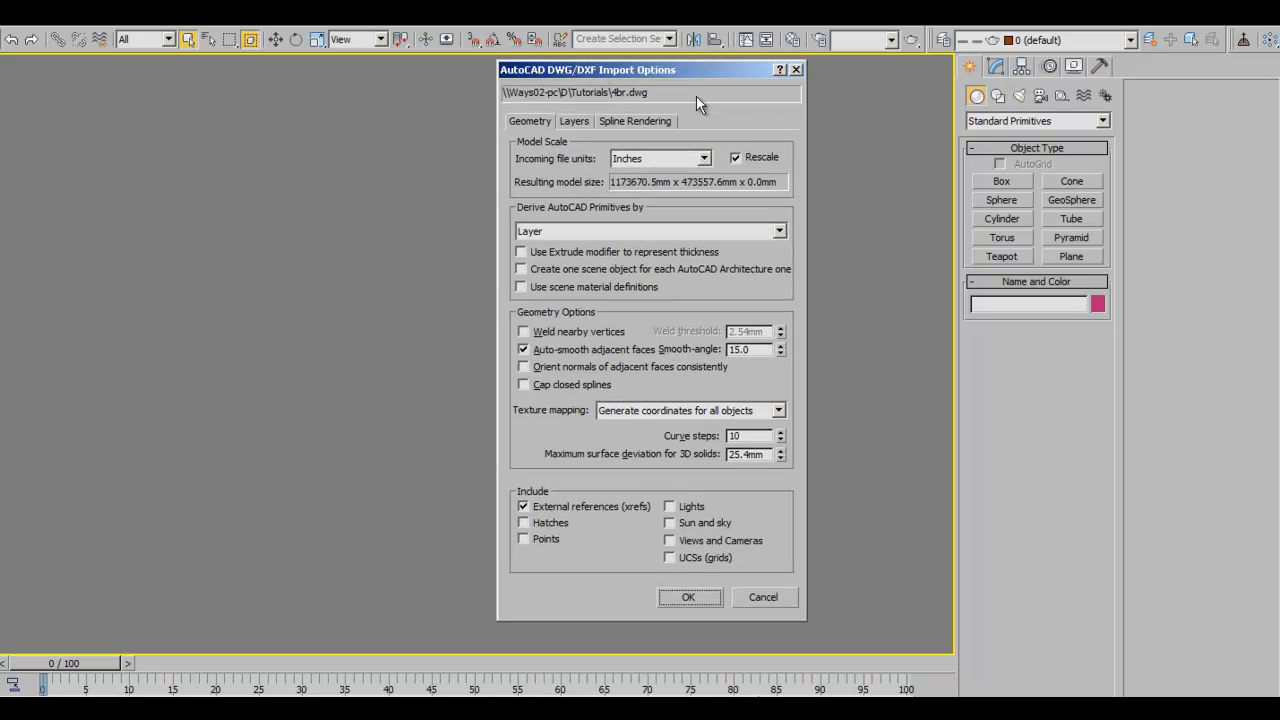
click(704, 158)
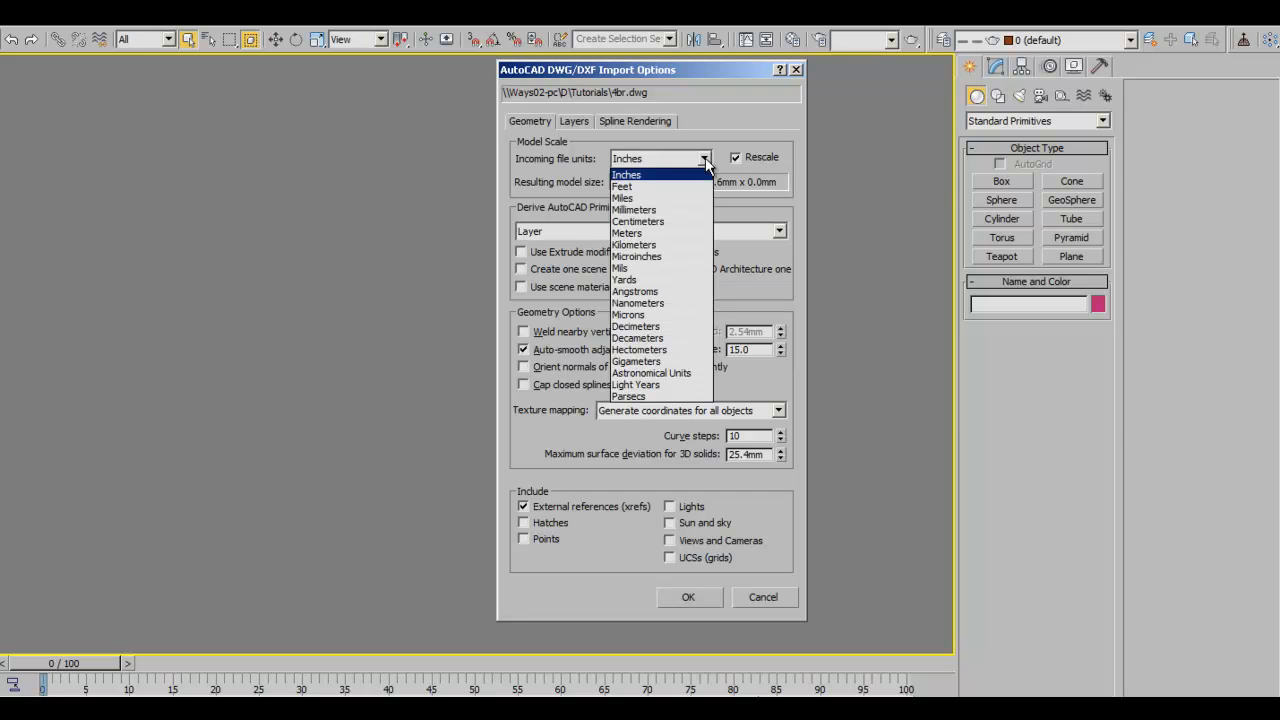
click(653, 202)
click(698, 158)
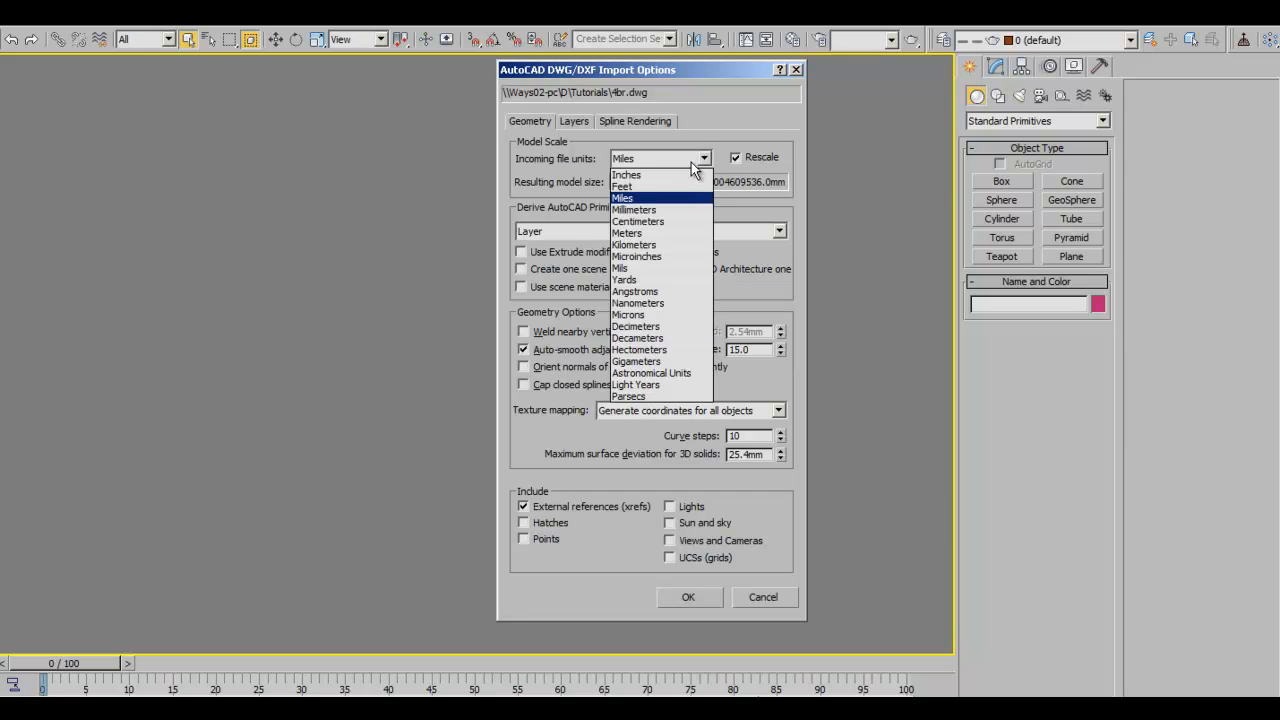
click(640, 210)
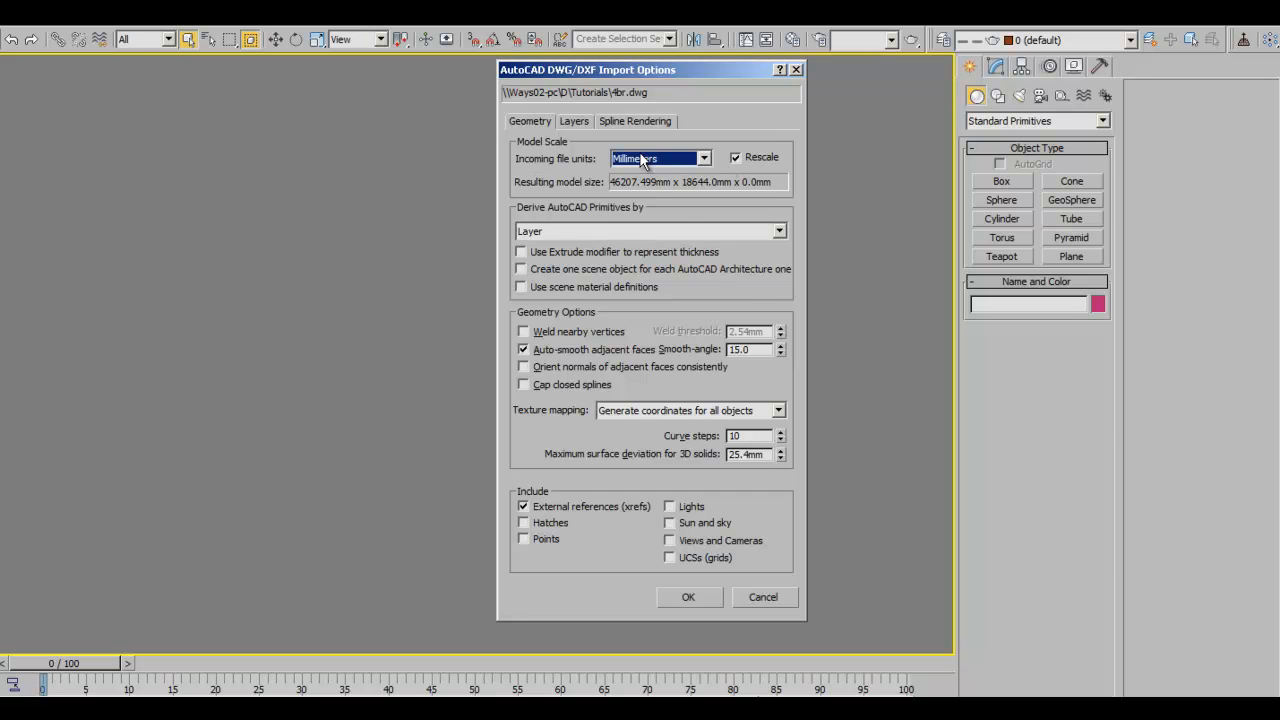
click(703, 158)
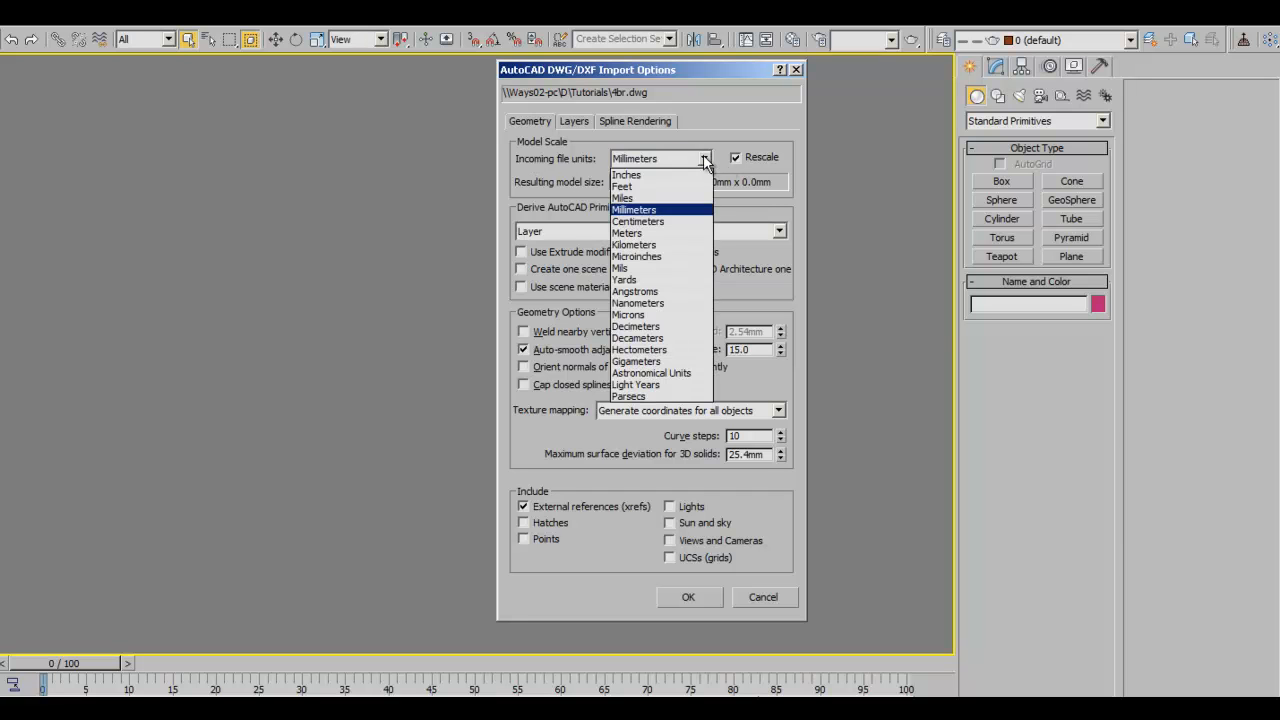
click(676, 210)
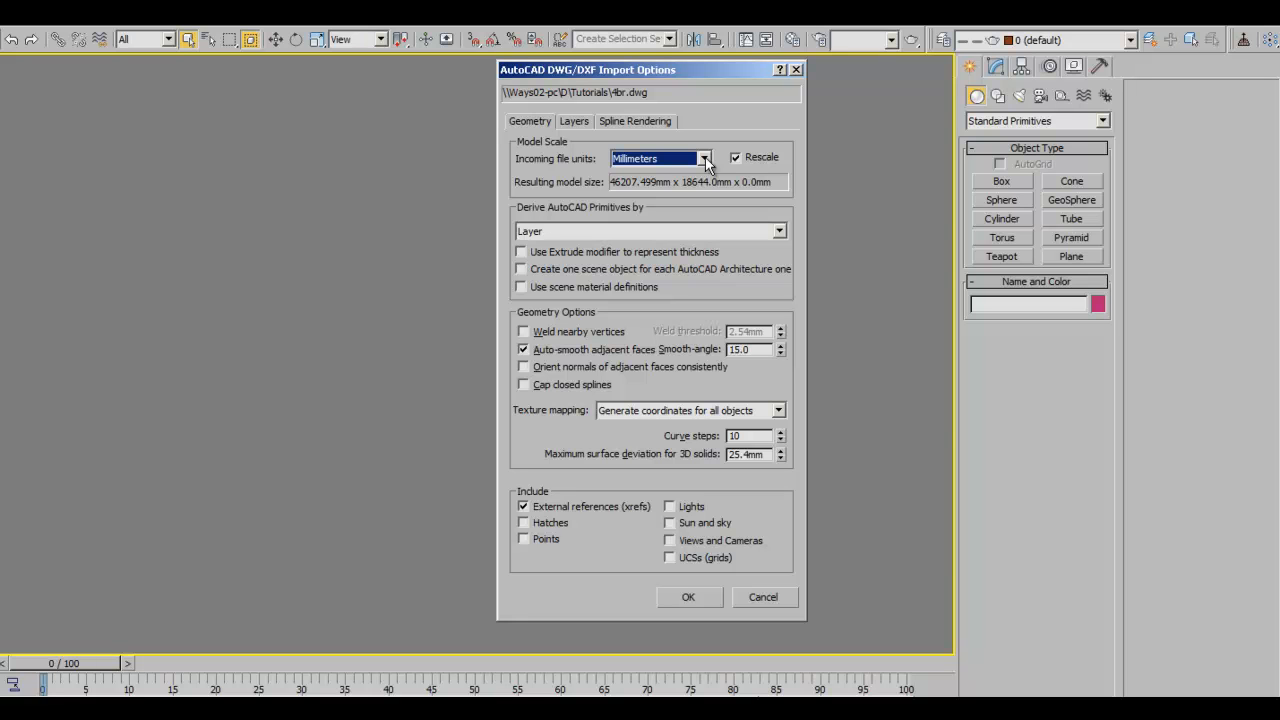
click(705, 158)
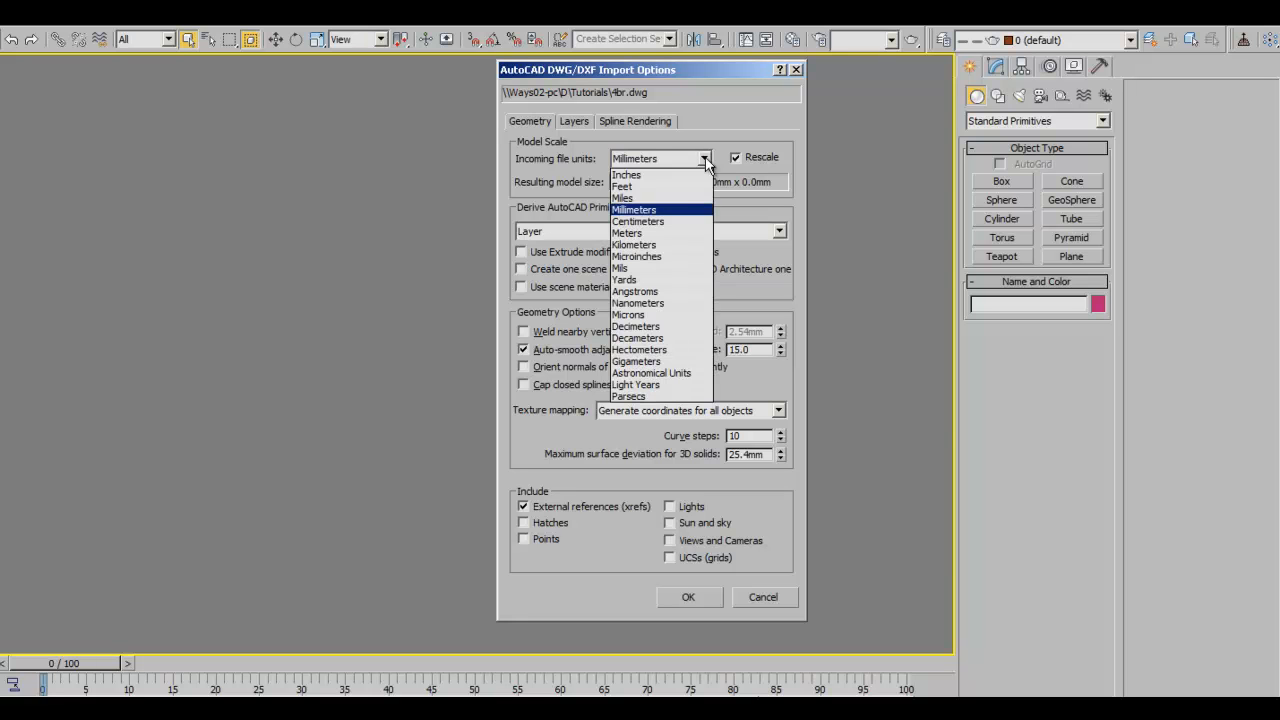
click(636, 233)
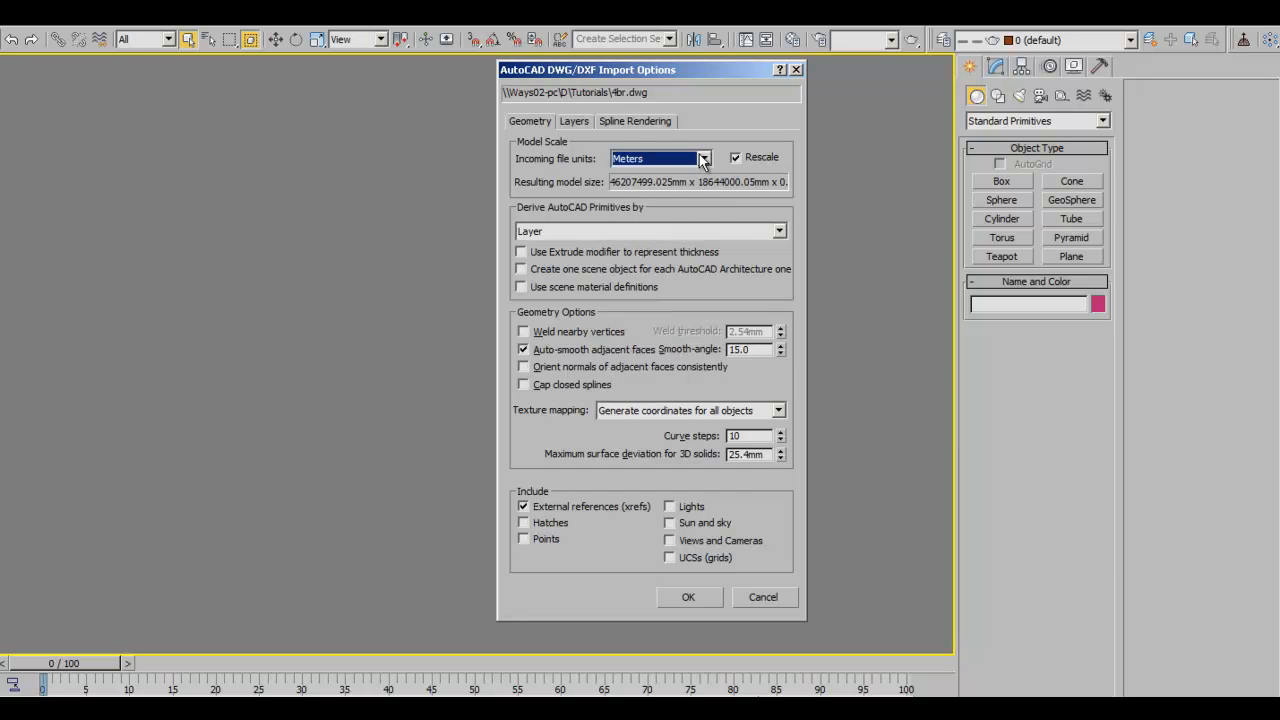
click(705, 159)
click(666, 210)
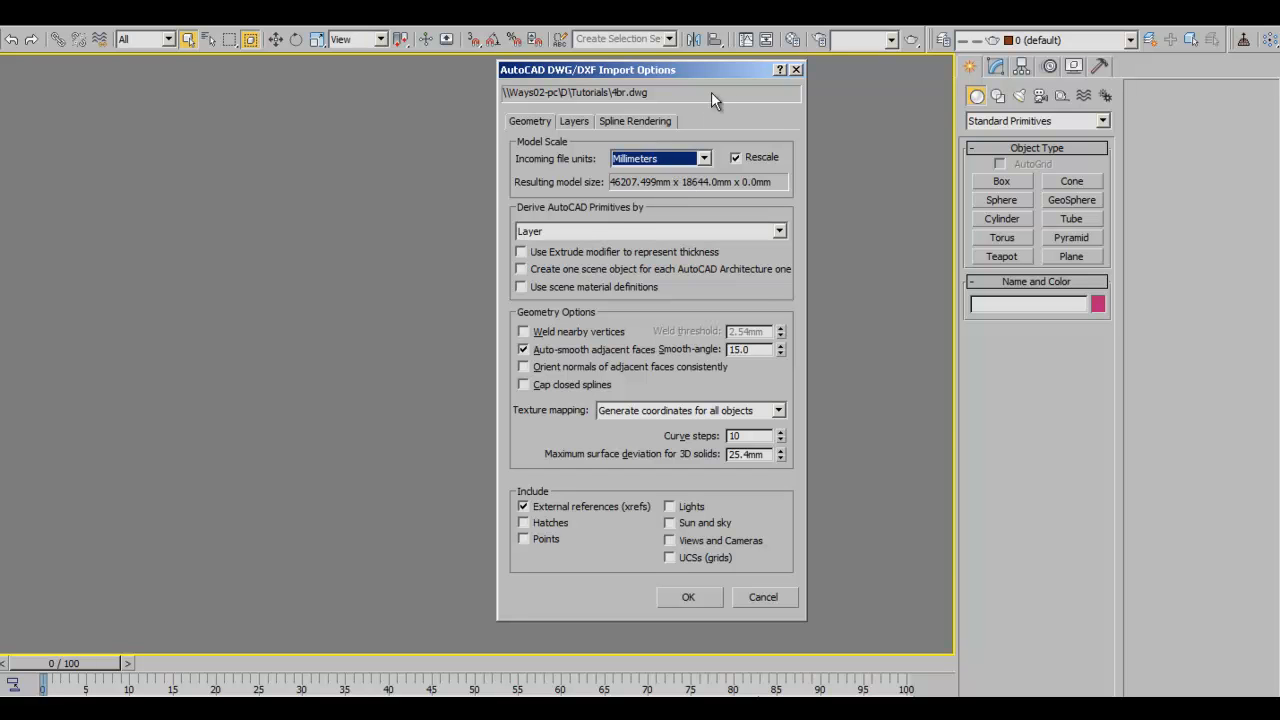
mouse_move(705, 78)
mouse_down()
mouse_move(627, 75)
mouse_move(722, 72)
mouse_up()
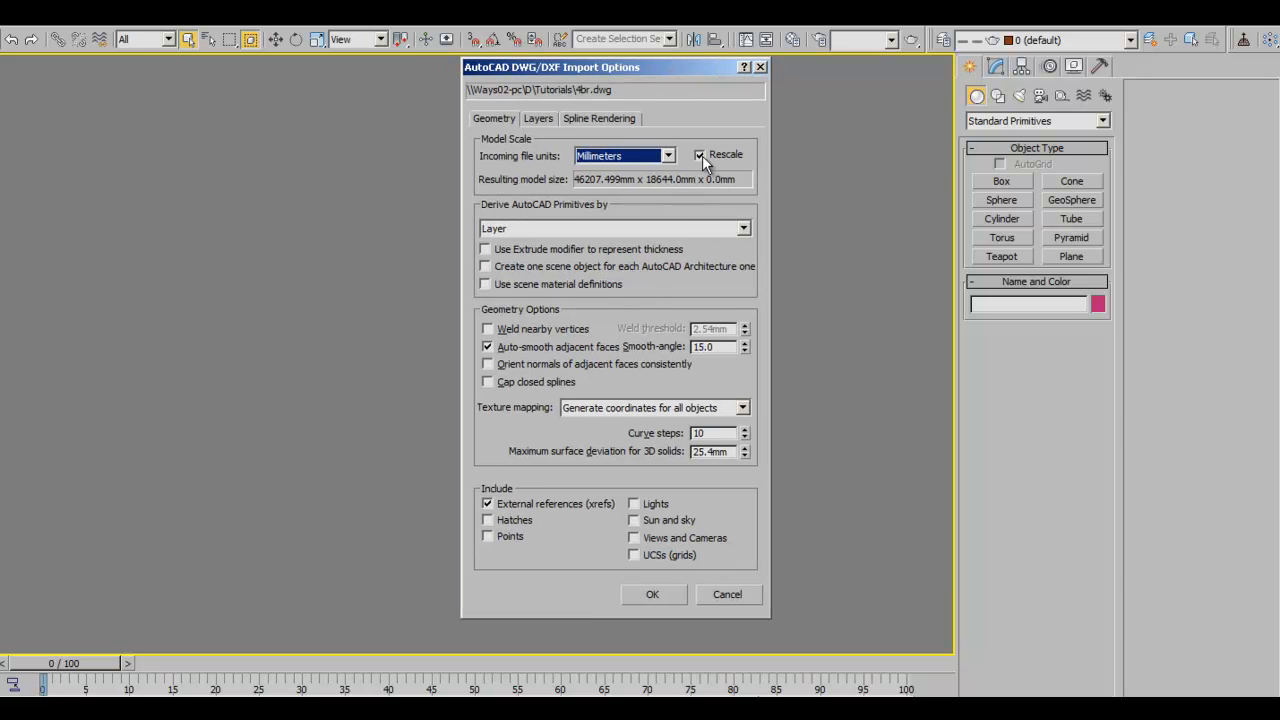
- Keep Rescale checked and Derive AutoCAD Primitives by Layer, then confirm the 4br.dwg import
click(702, 155)
click(702, 155)
click(702, 155)
click(702, 155)
click(702, 155)
click(702, 155)
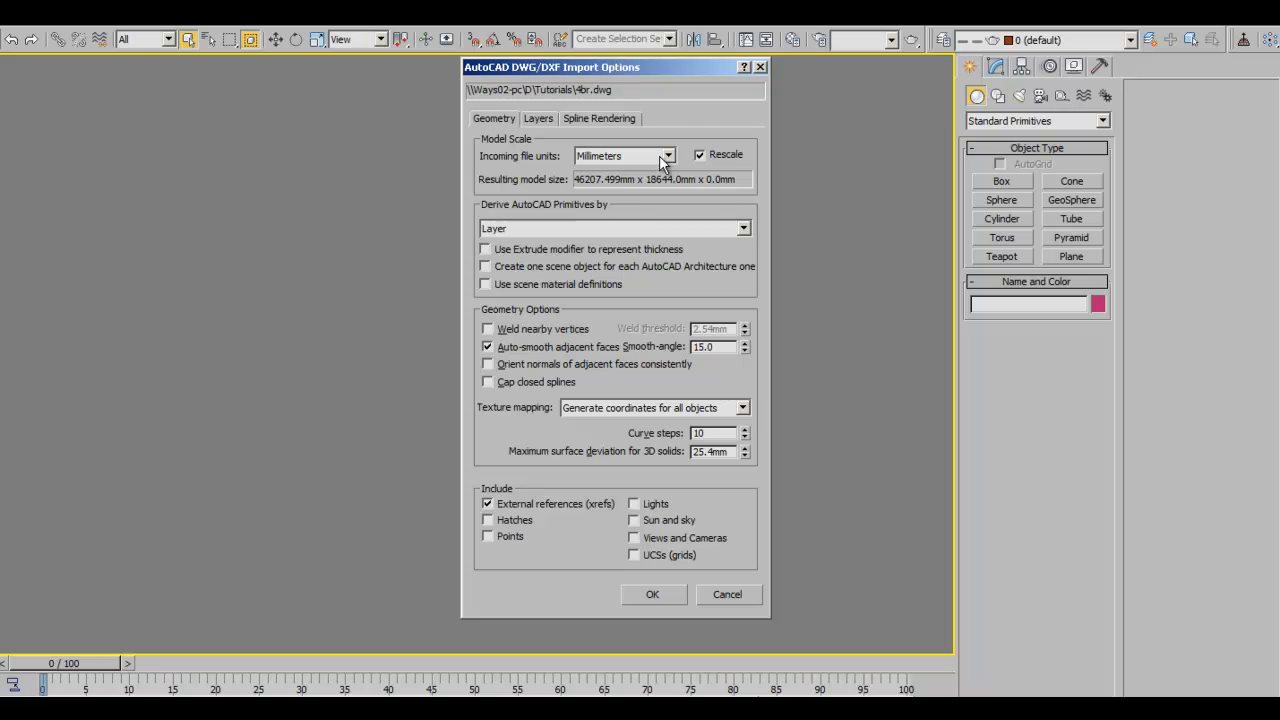
click(743, 230)
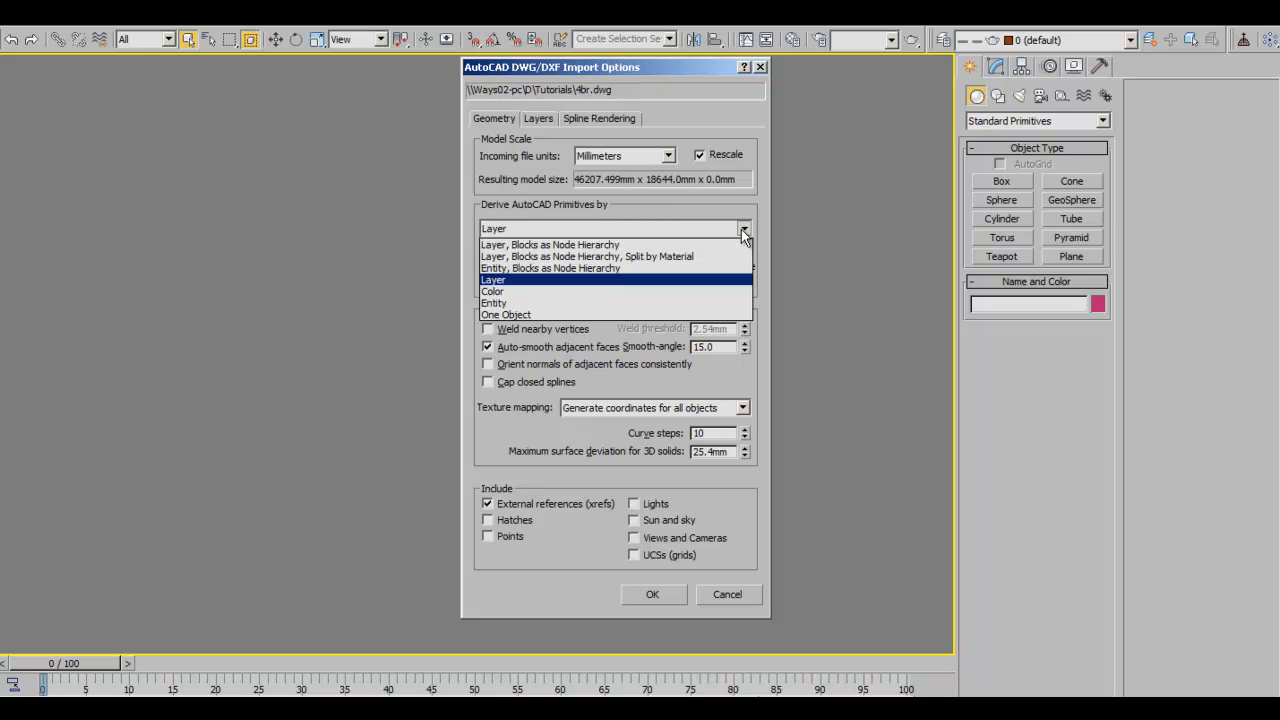
click(500, 281)
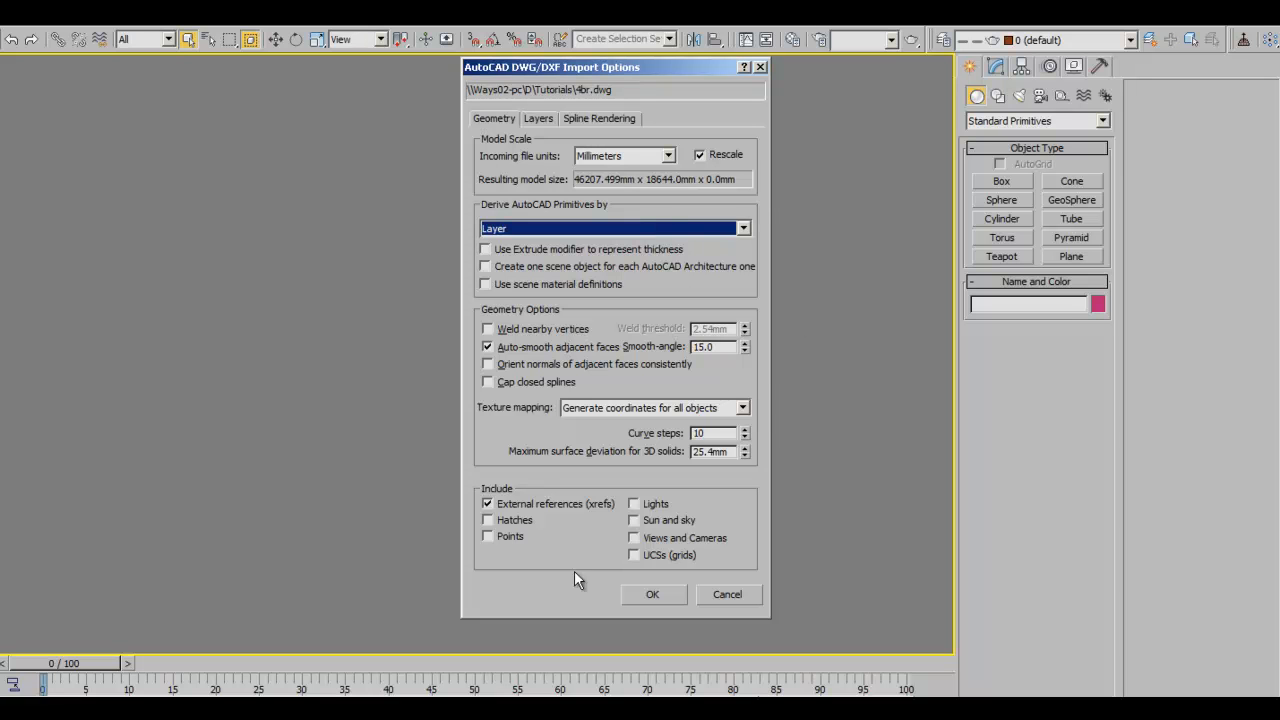
click(650, 596)
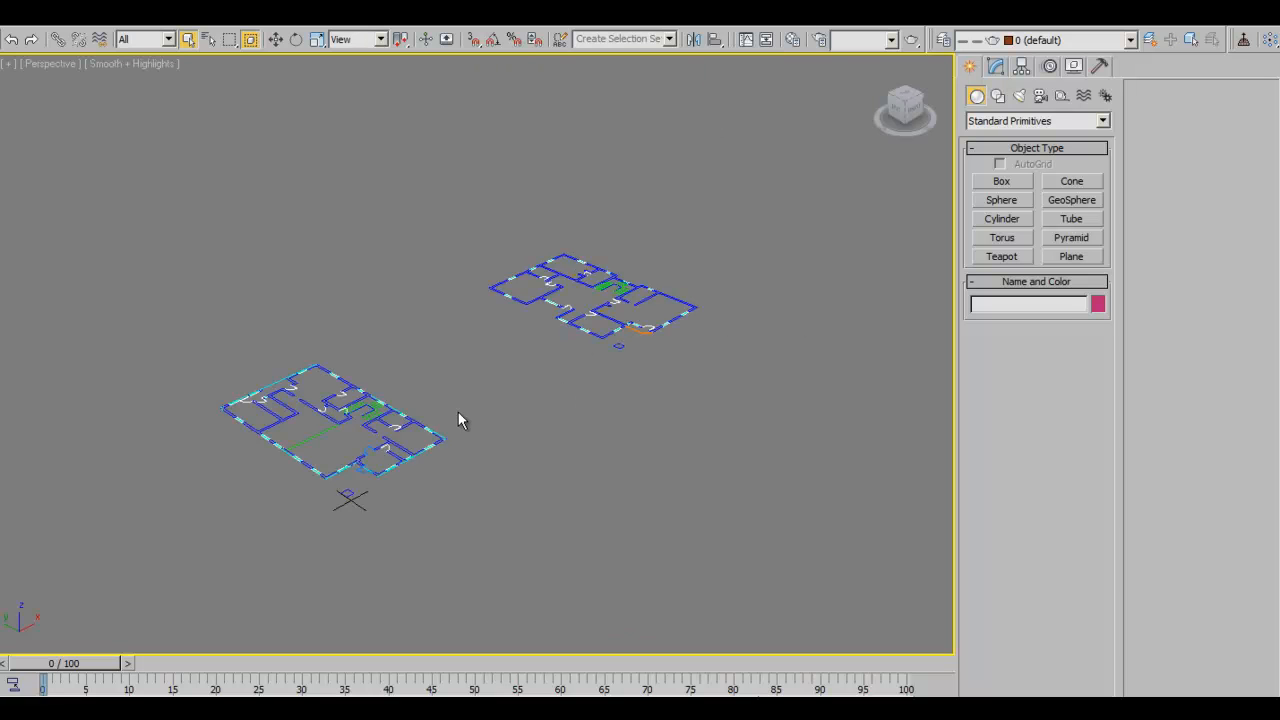
- Orbit, zoom and pan the Perspective view toward a top-down look at the left floor plan
alt+middle_drag(600, 429, 529, 460)
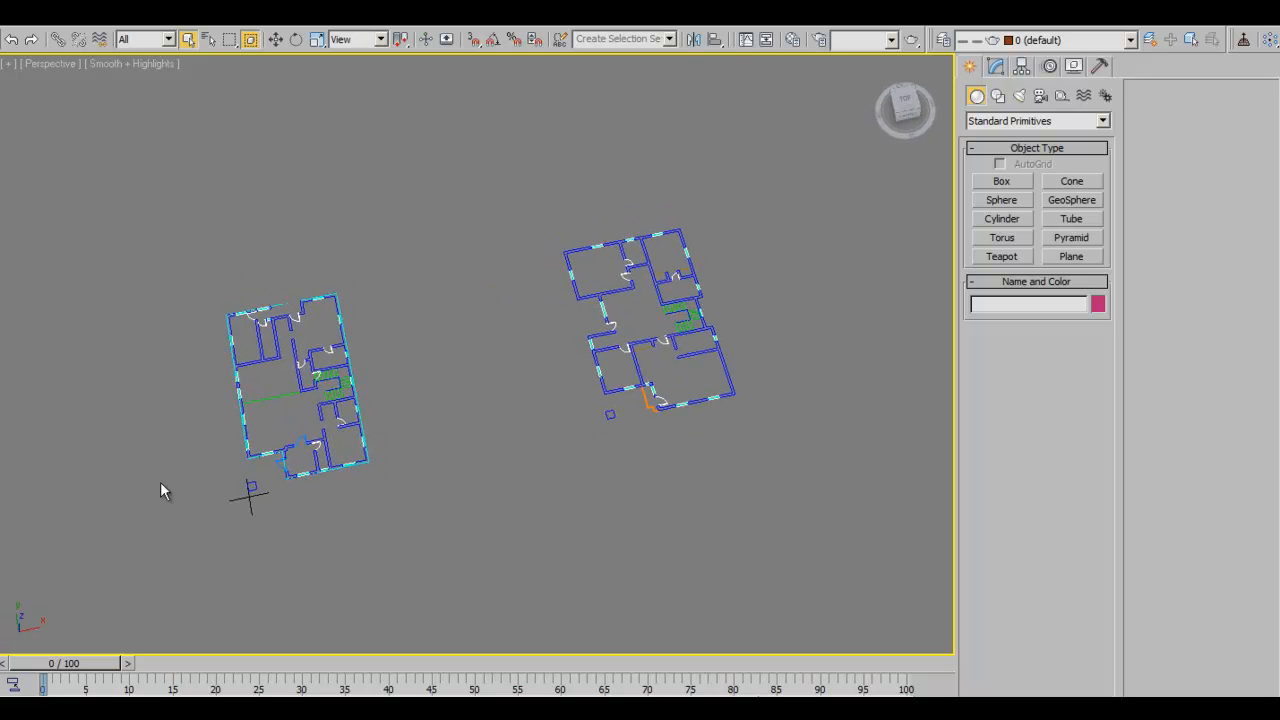
alt+middle_drag(488, 372, 620, 424)
key(alt+z)
drag(458, 440, 455, 377)
alt+middle_drag(499, 363, 493, 417)
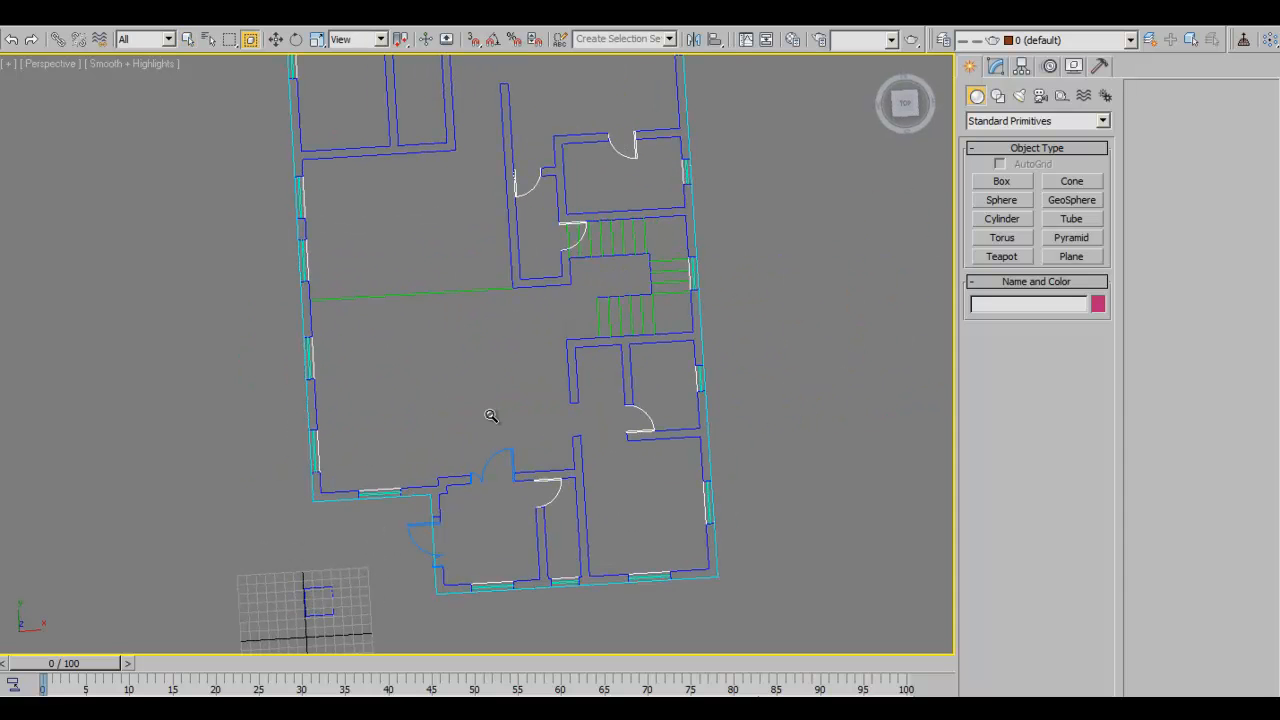
drag(522, 335, 538, 384)
middle_drag(538, 384, 497, 460)
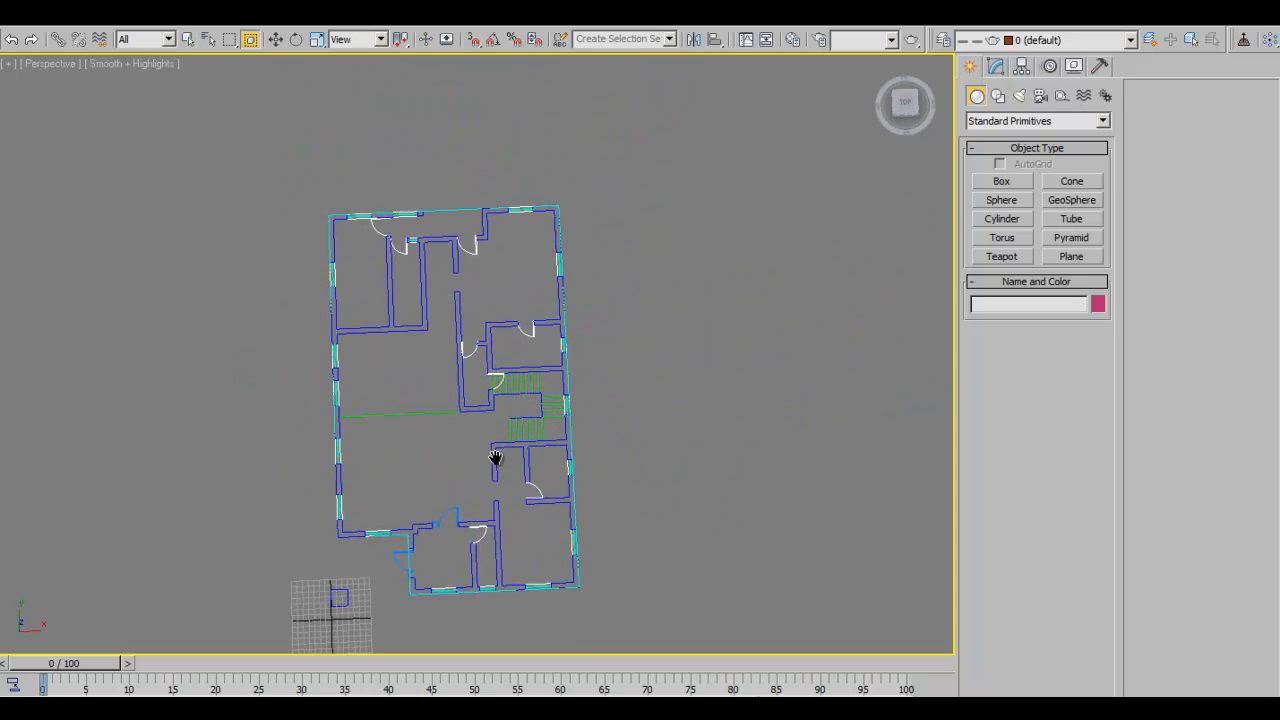
drag(395, 375, 390, 353)
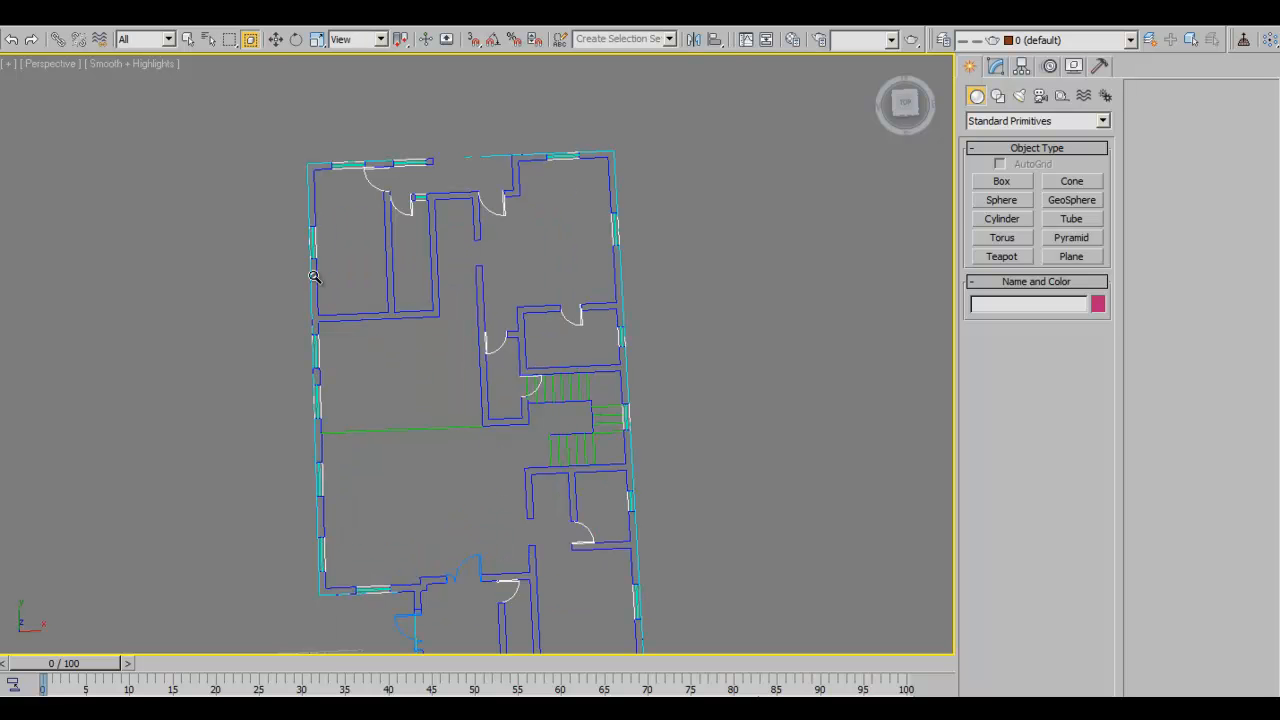
middle_drag(456, 499, 435, 384)
middle_drag(572, 375, 551, 482)
- Zoom out to show both floor plans and marquee-select all 25 of their shapes
scroll(595, 392, down, 2)
scroll(595, 392, down, 3)
middle_drag(600, 396, 463, 468)
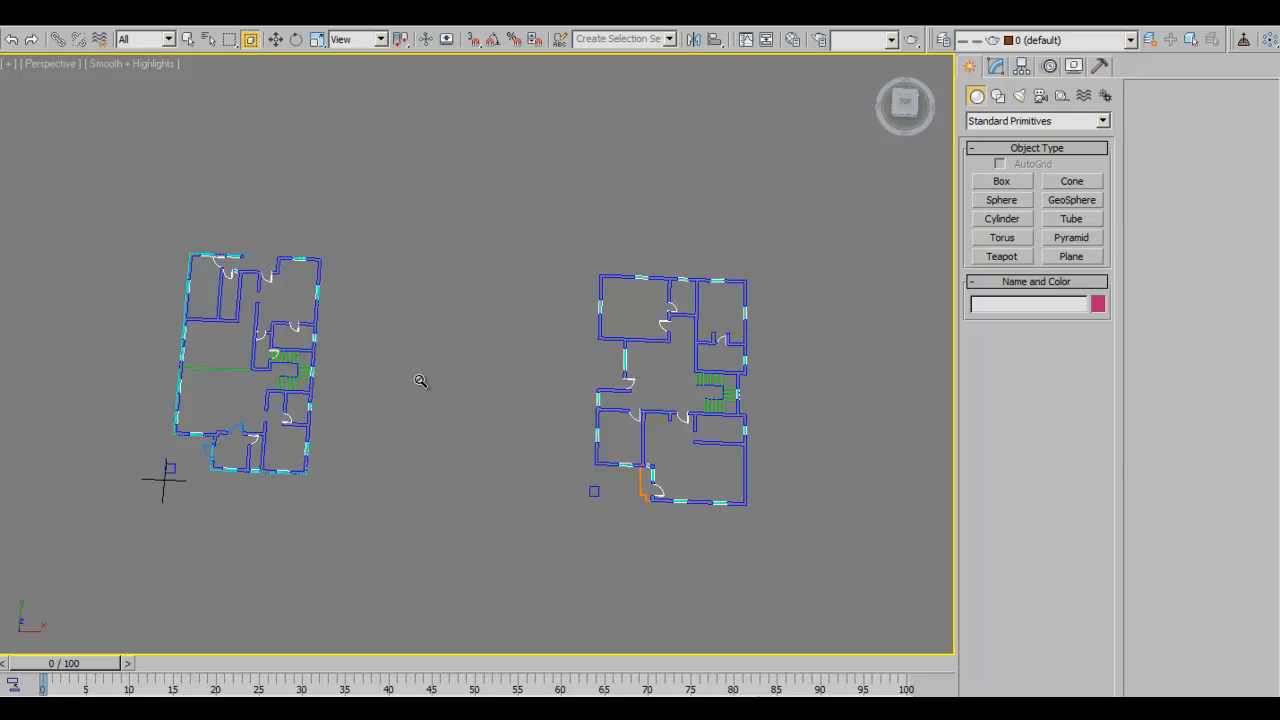
mouse_move(514, 406)
alt+middle_down()
mouse_move(491, 437)
mouse_move(514, 423)
mouse_move(500, 418)
alt+middle_up()
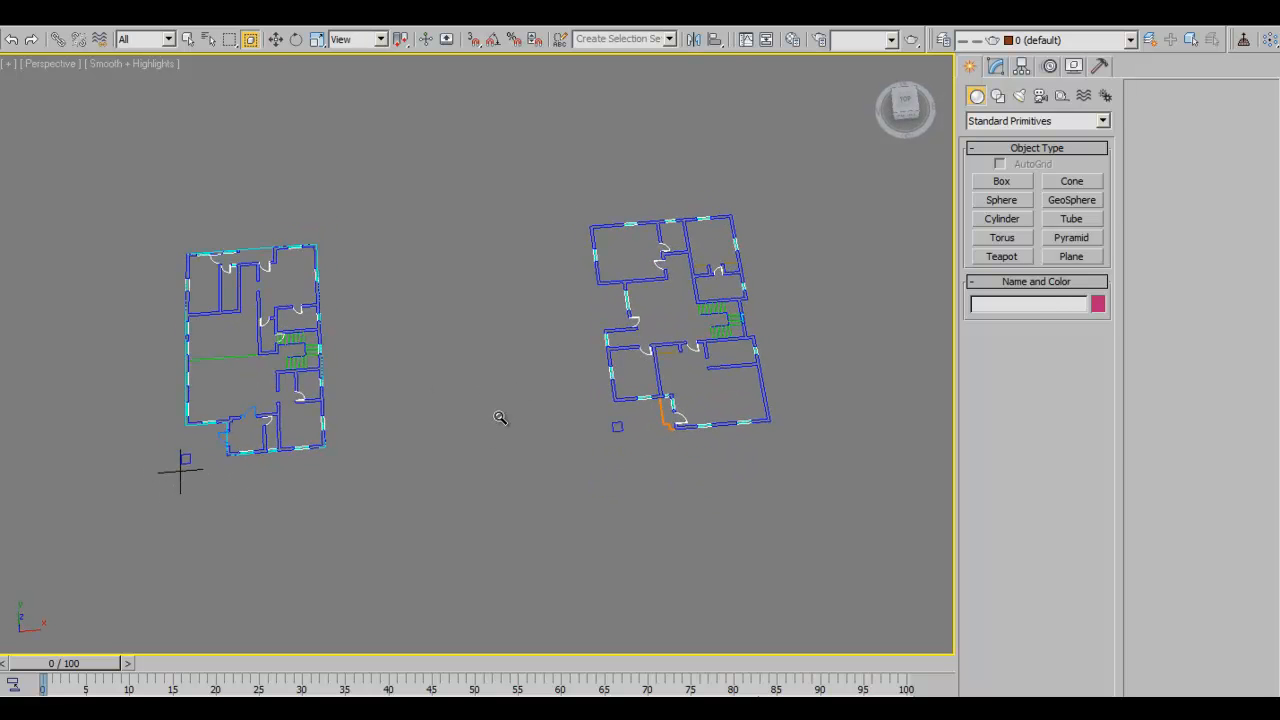
alt+middle_drag(580, 449, 567, 453)
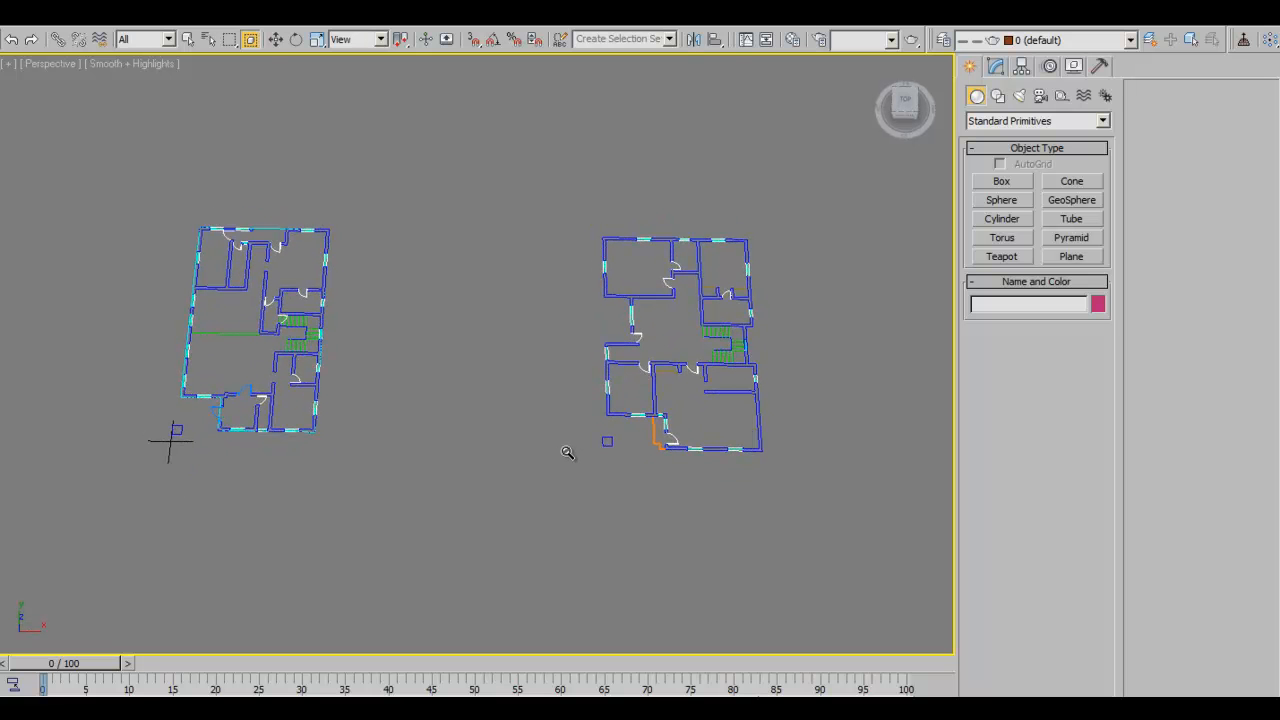
alt+middle_drag(517, 443, 610, 480)
drag(157, 200, 808, 568)
click(620, 39)
click(523, 379)
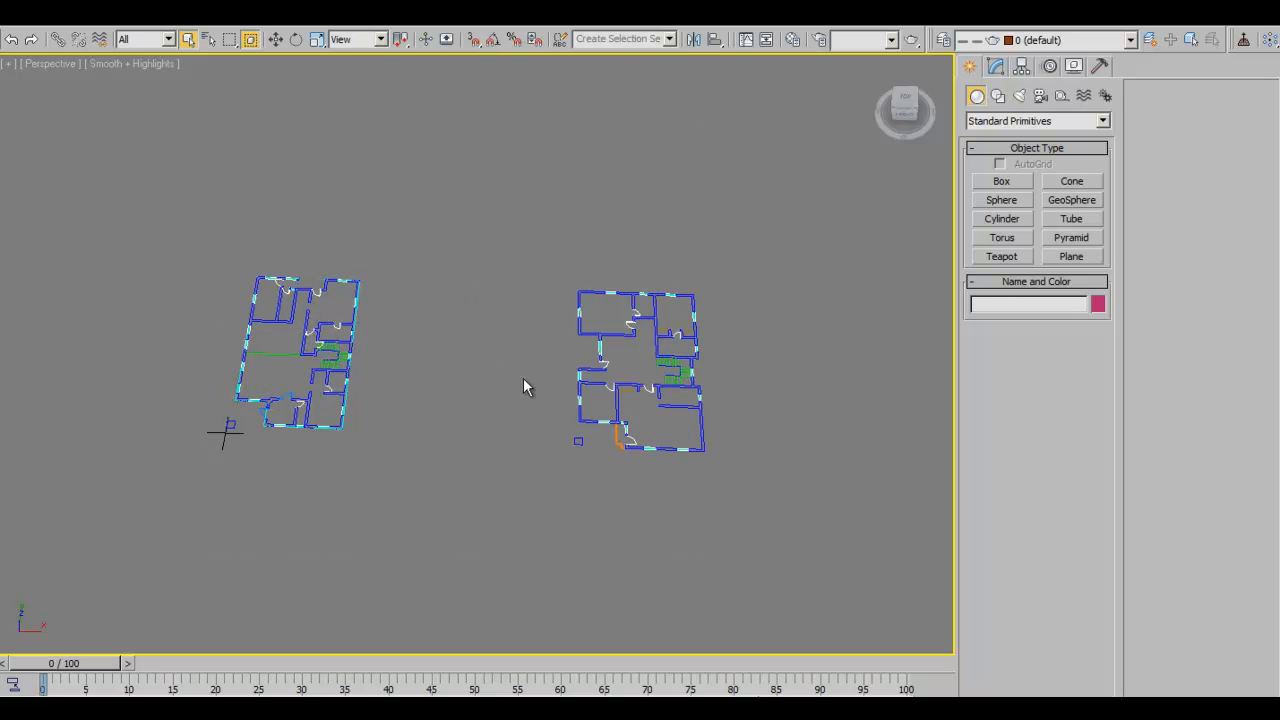
drag(231, 281, 746, 560)
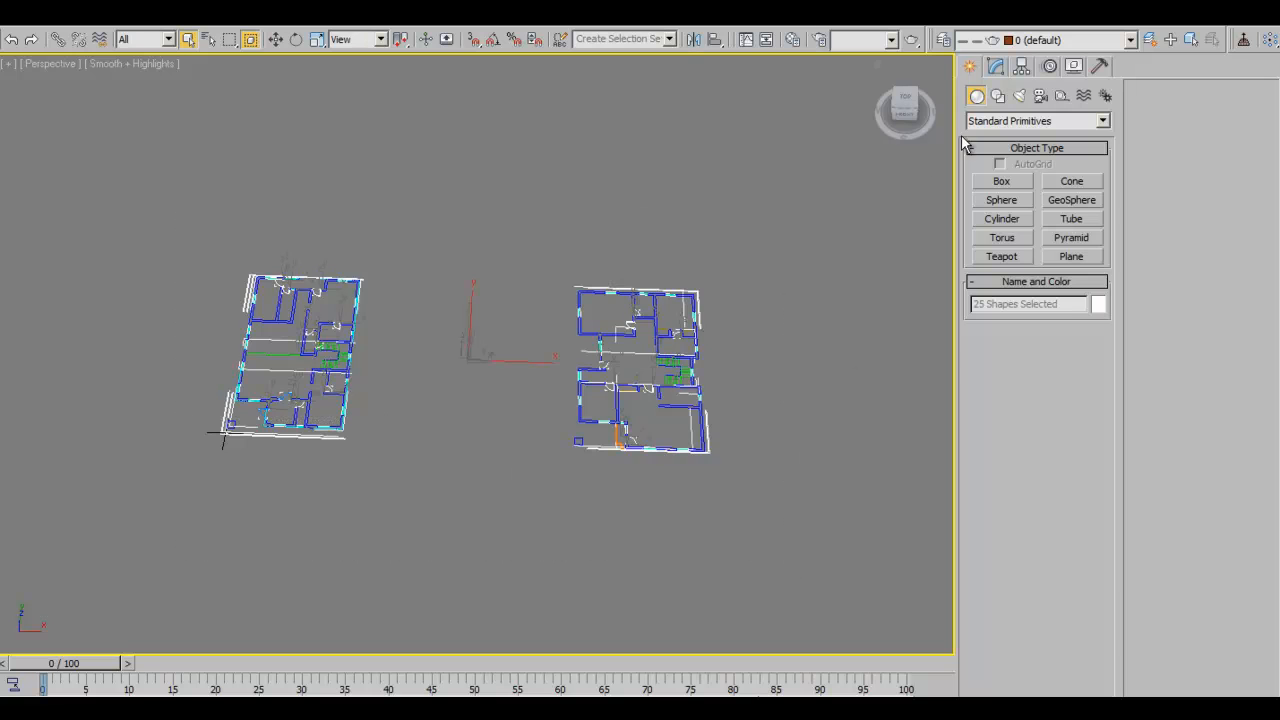
click(943, 40)
drag(801, 149, 987, 132)
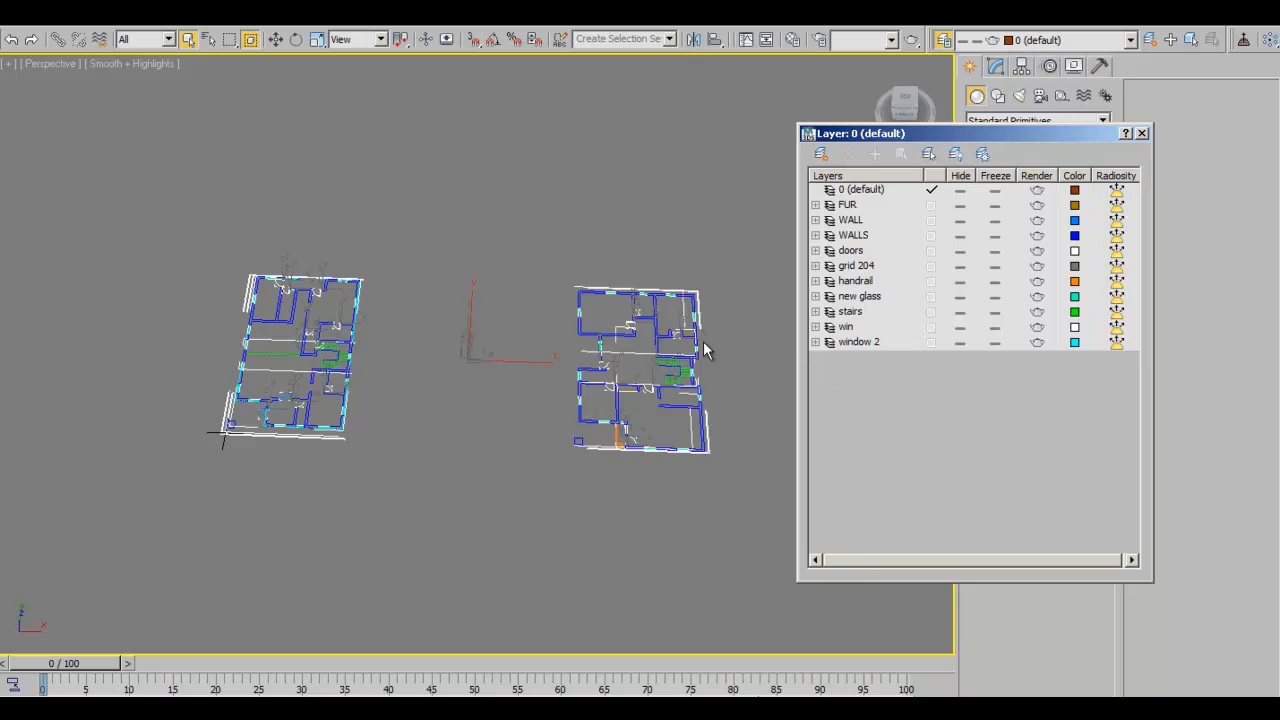
middle_drag(577, 382, 474, 374)
scroll(490, 400, up, 5)
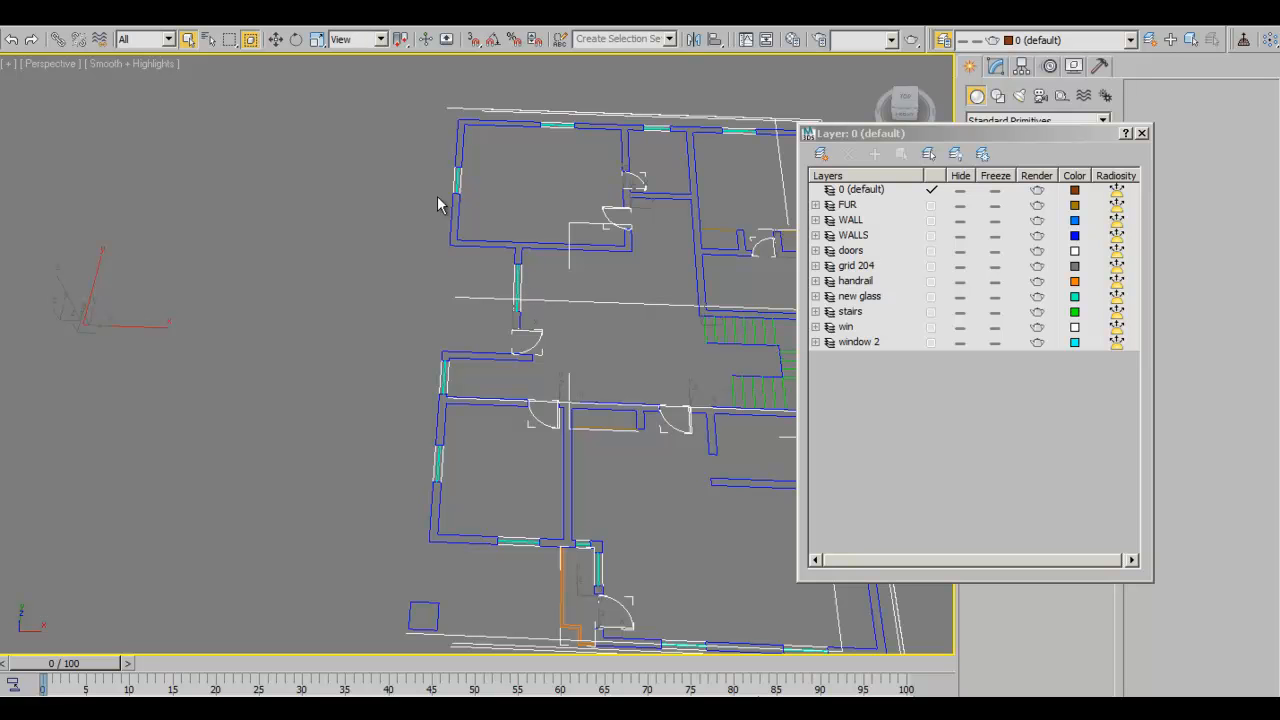
scroll(490, 406, down, 8)
drag(223, 214, 591, 454)
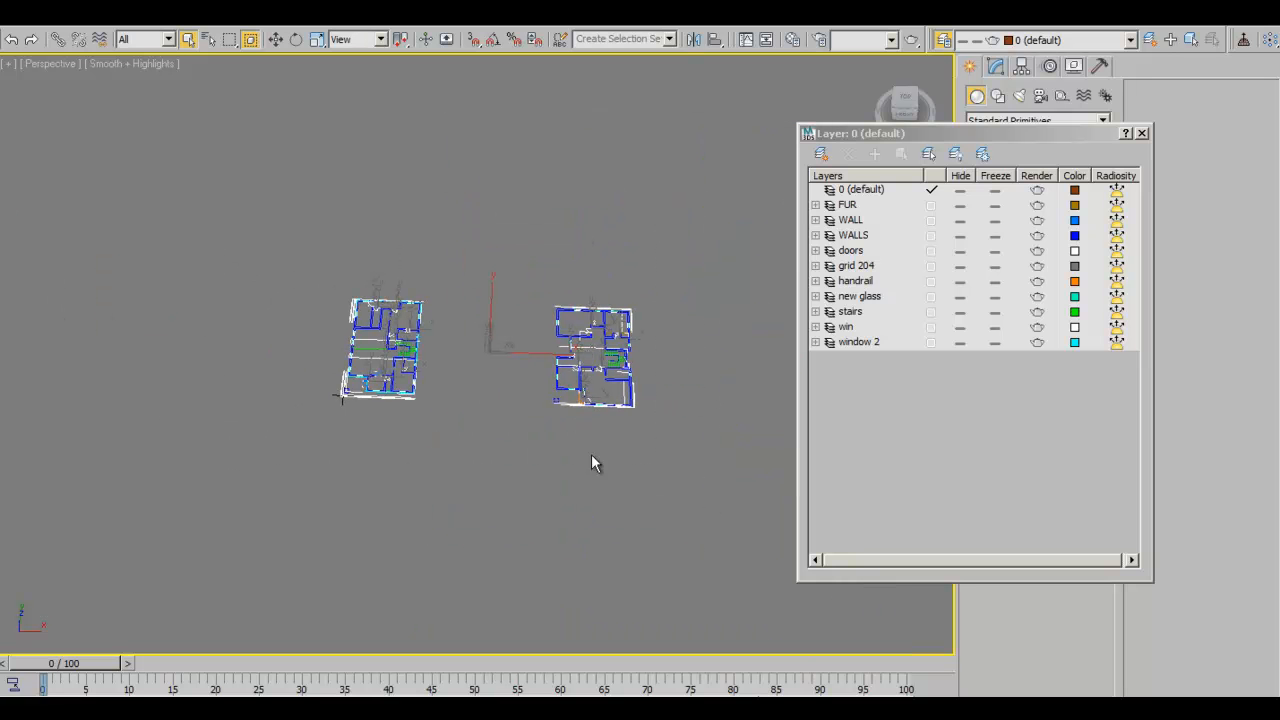
click(1142, 133)
click(652, 39)
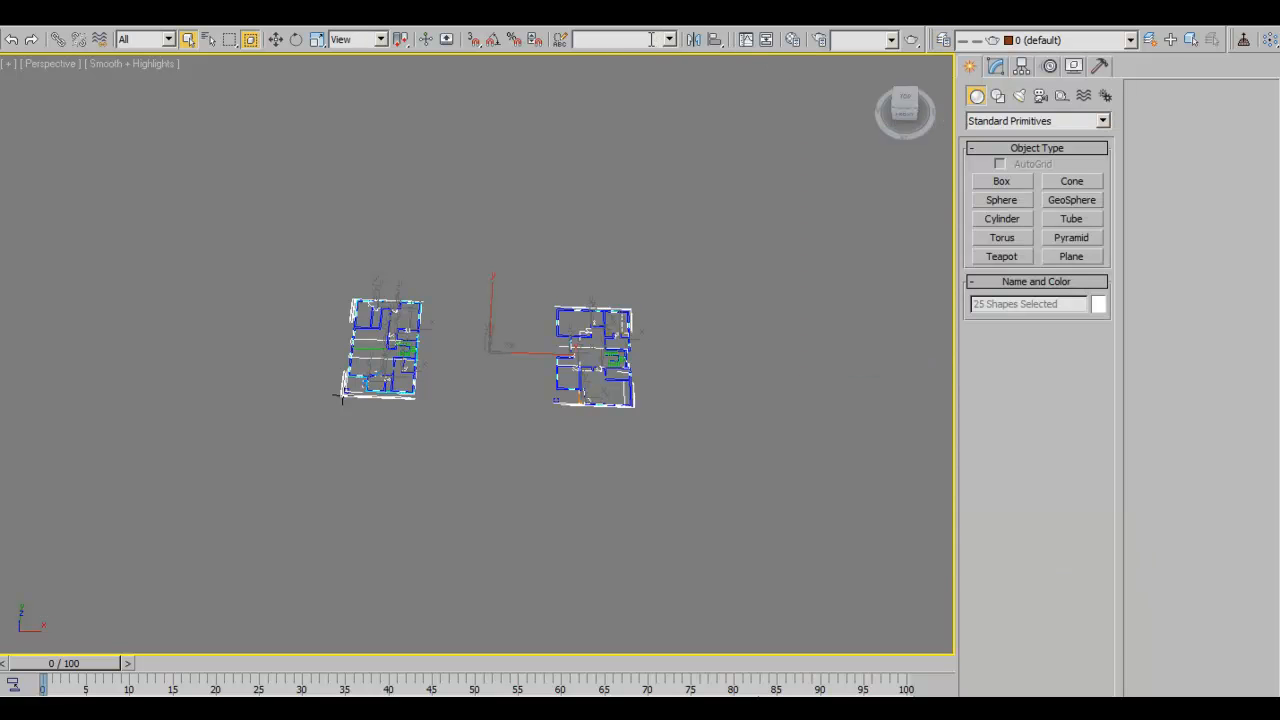
- Name the selected floor plan shapes as the selection set CAD_Drawings, then deselect them
click(562, 43)
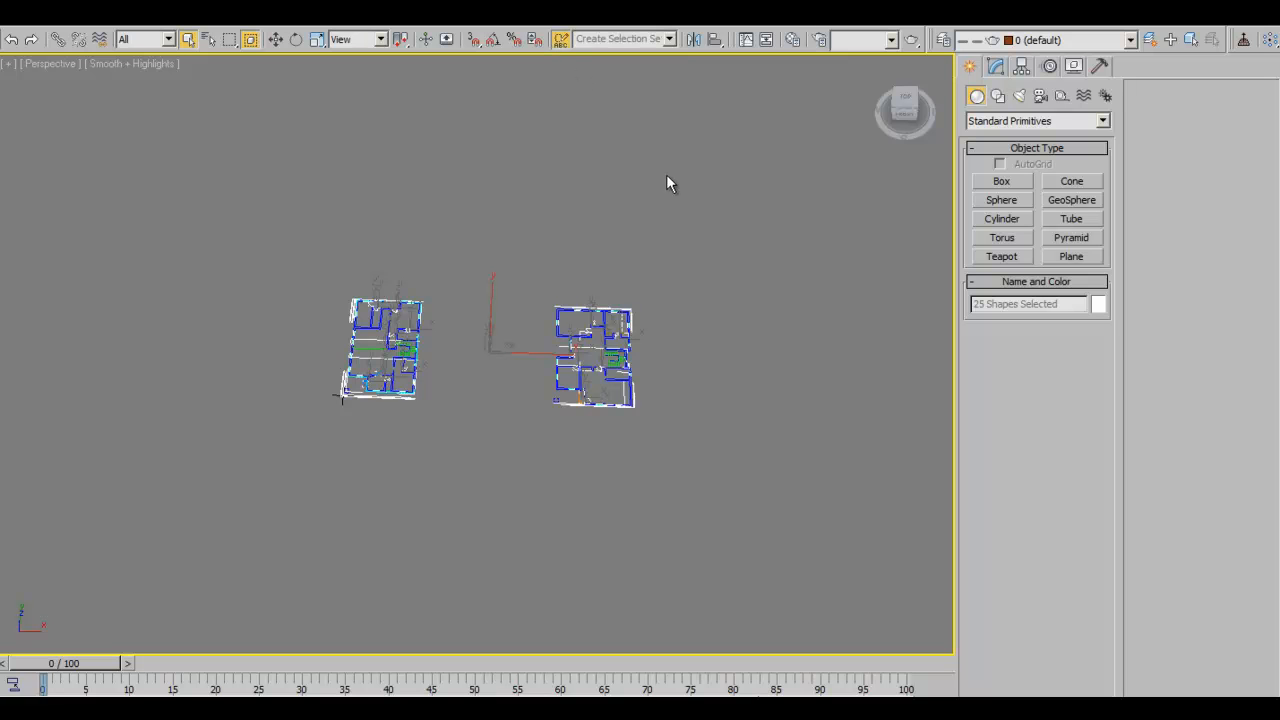
drag(271, 89, 889, 133)
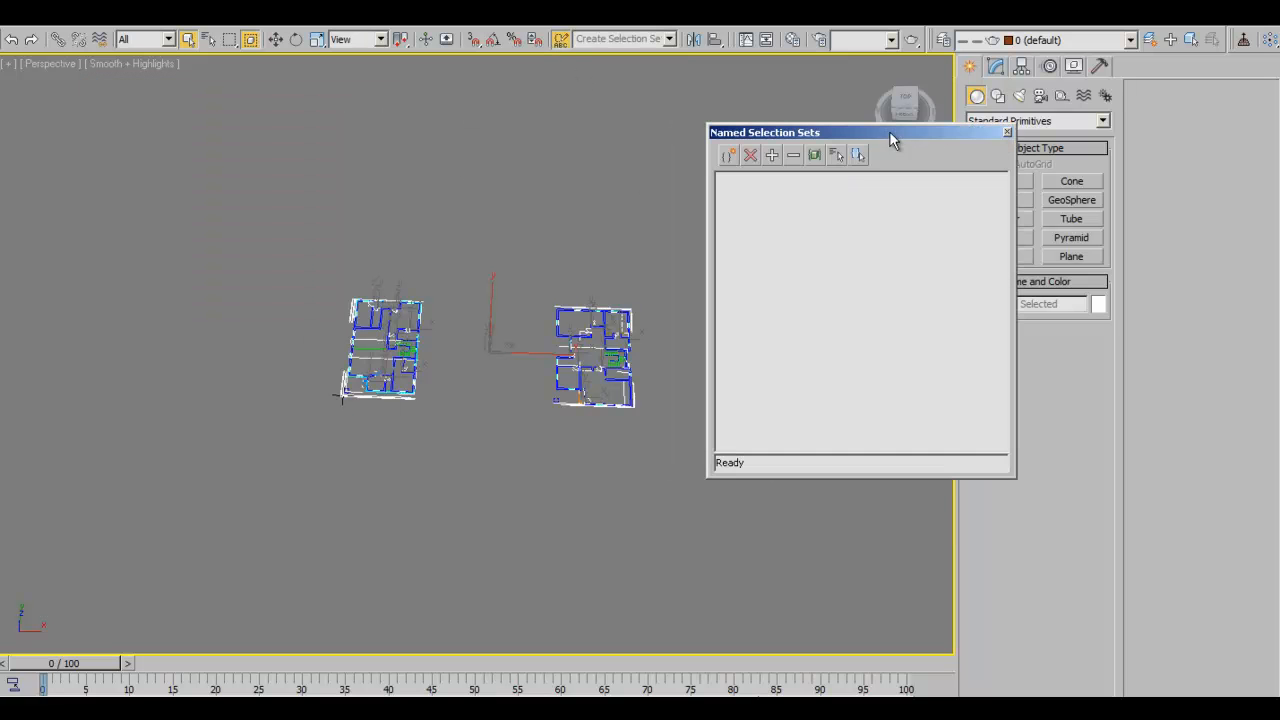
click(1005, 134)
click(643, 39)
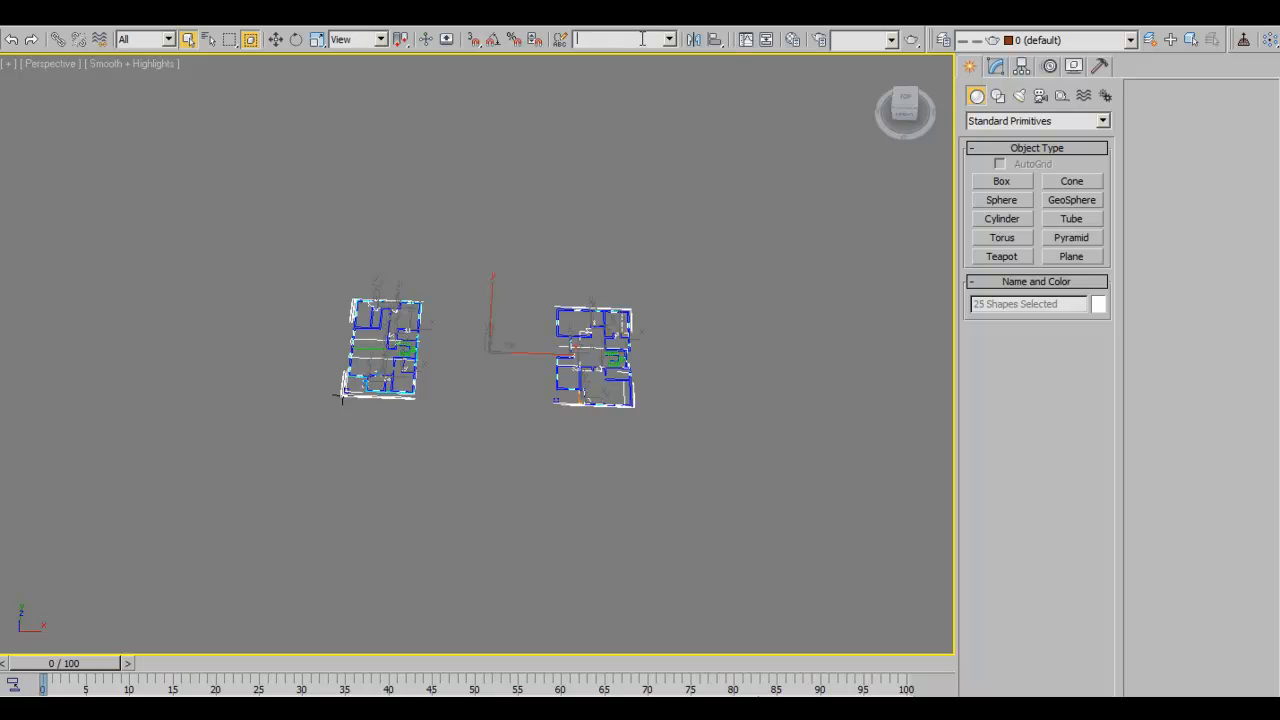
text(AD_Drawings)
click(760, 289)
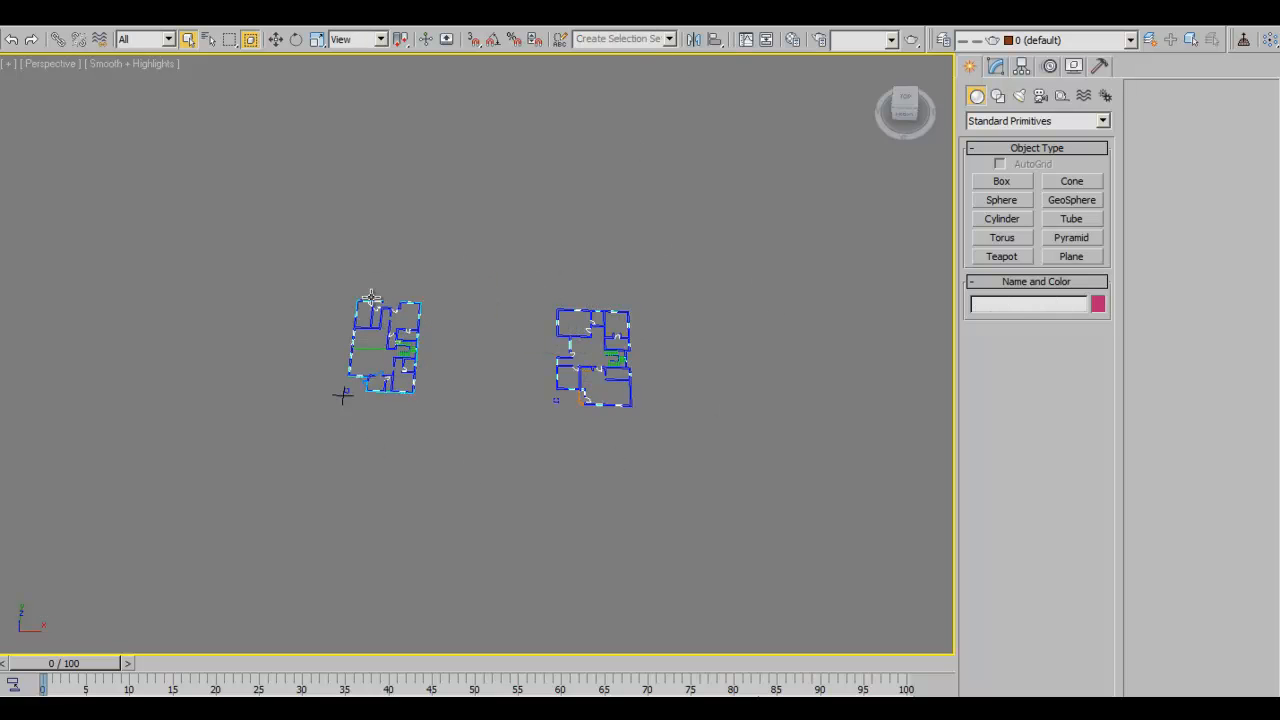
- Verify CAD_Drawings lists the floor plan objects in the Named Selection Sets manager, then close it
click(560, 40)
click(726, 181)
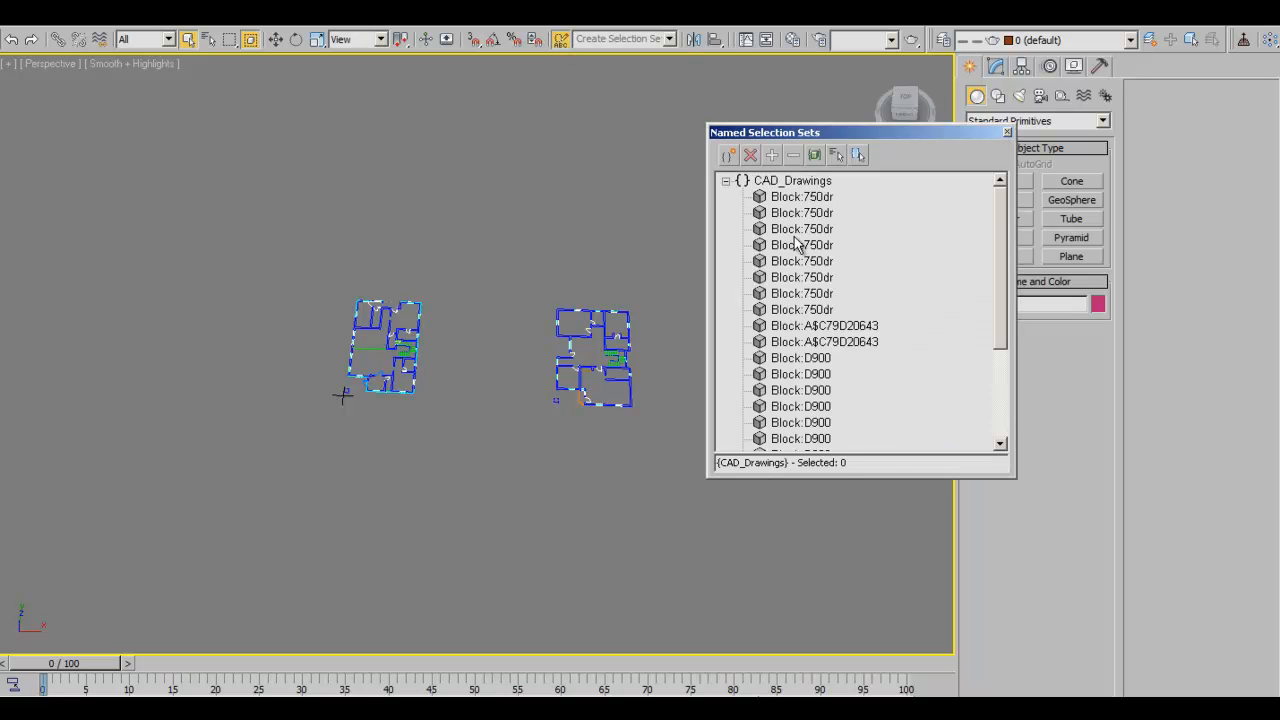
mouse_move(1004, 255)
mouse_down()
mouse_move(1002, 356)
mouse_move(1000, 252)
mouse_up()
drag(197, 226, 472, 539)
mouse_move(297, 246)
mouse_down()
mouse_move(542, 424)
mouse_move(686, 580)
mouse_up()
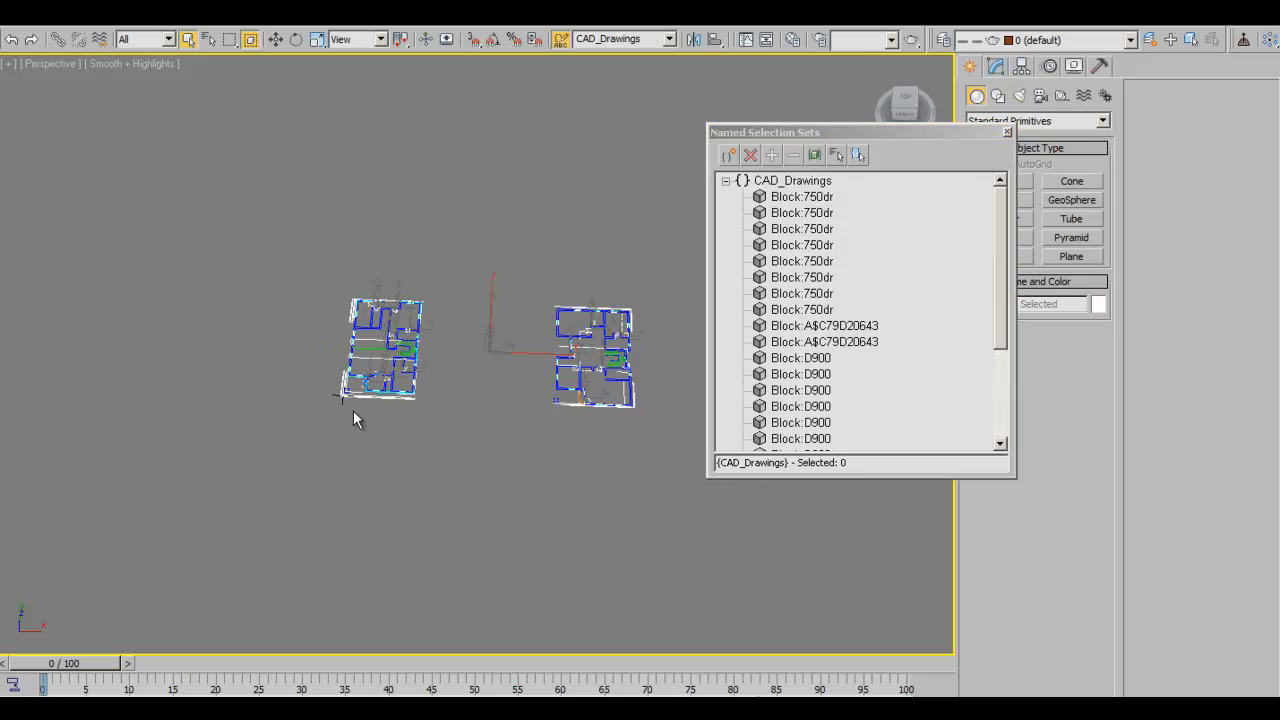
click(726, 181)
click(1007, 132)
click(528, 170)
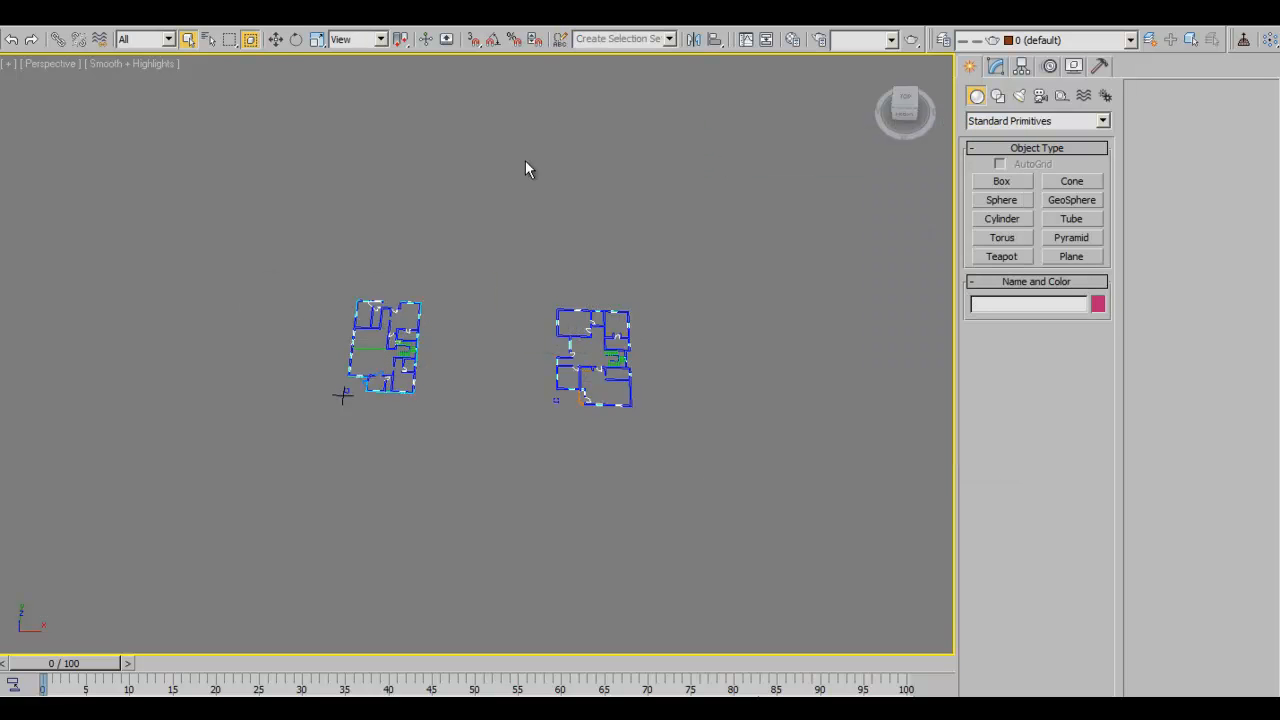
- Select the CAD_Drawings set from the named selection list, then clear the selection
click(669, 39)
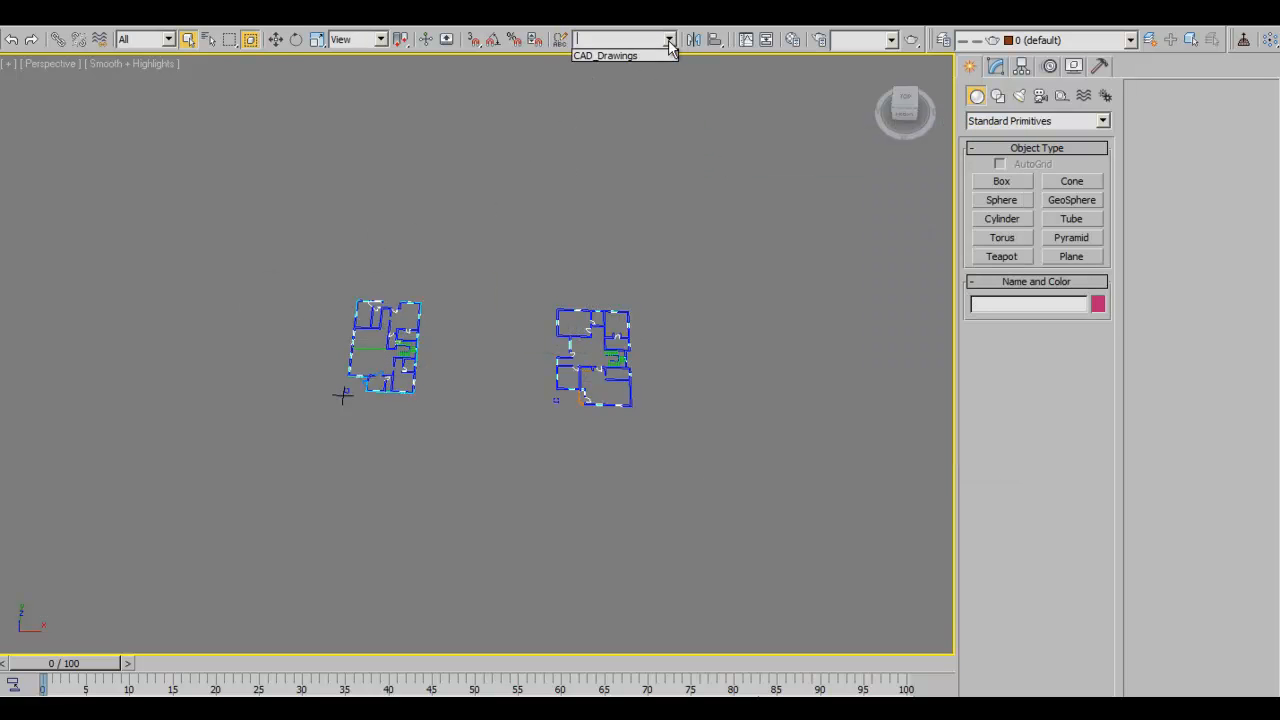
click(644, 53)
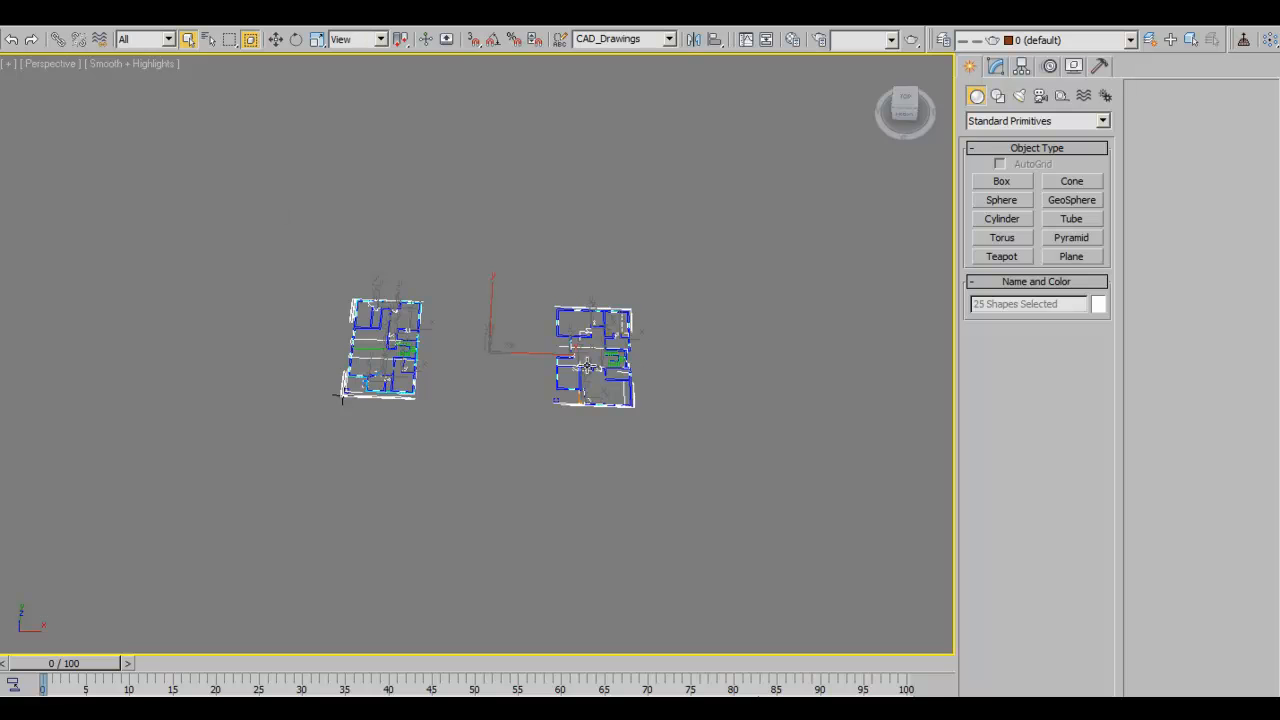
middle_drag(588, 366, 541, 337)
click(486, 486)
- Create a test box below the floor plans
right_click(494, 475)
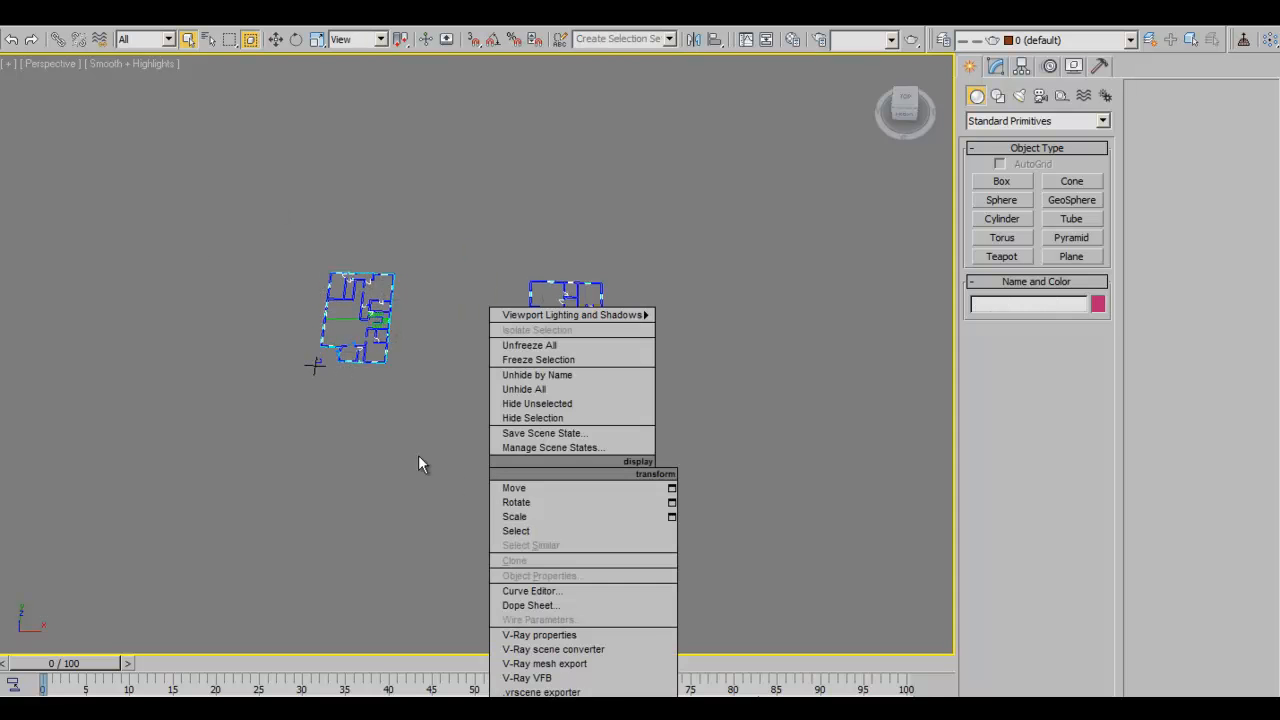
ctrl+right_click(424, 505)
click(447, 478)
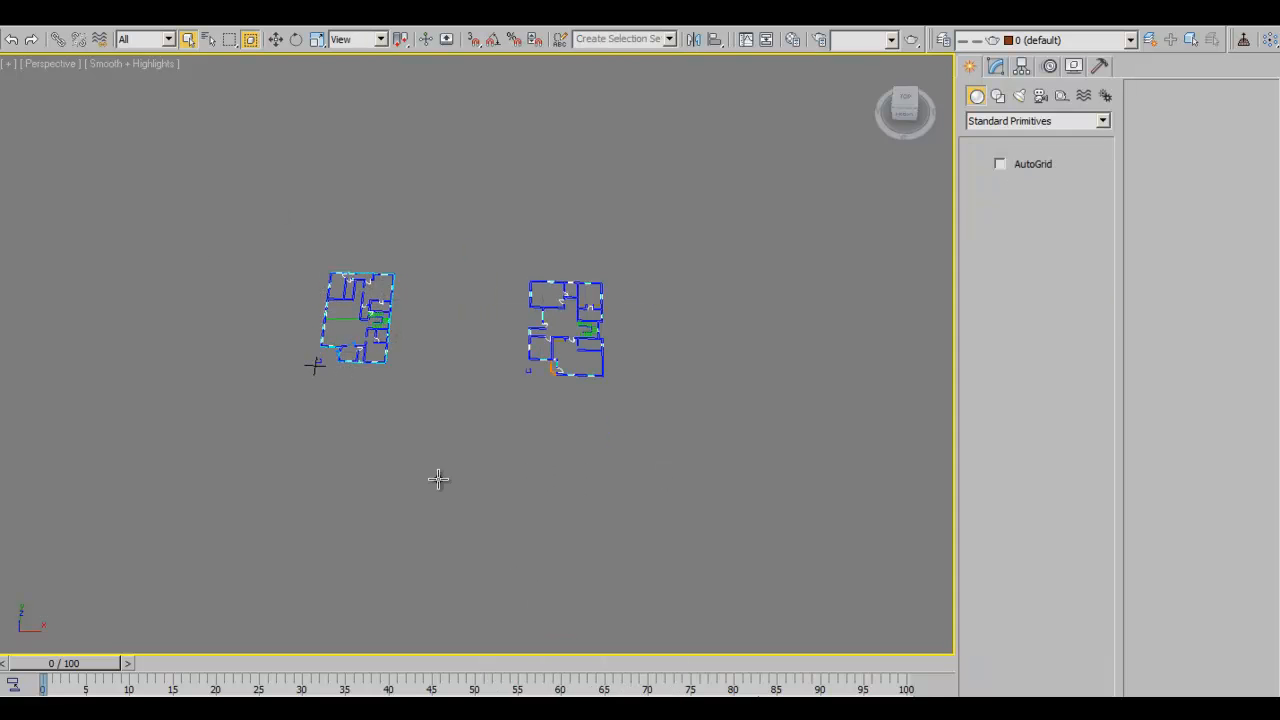
drag(400, 451, 466, 517)
click(453, 471)
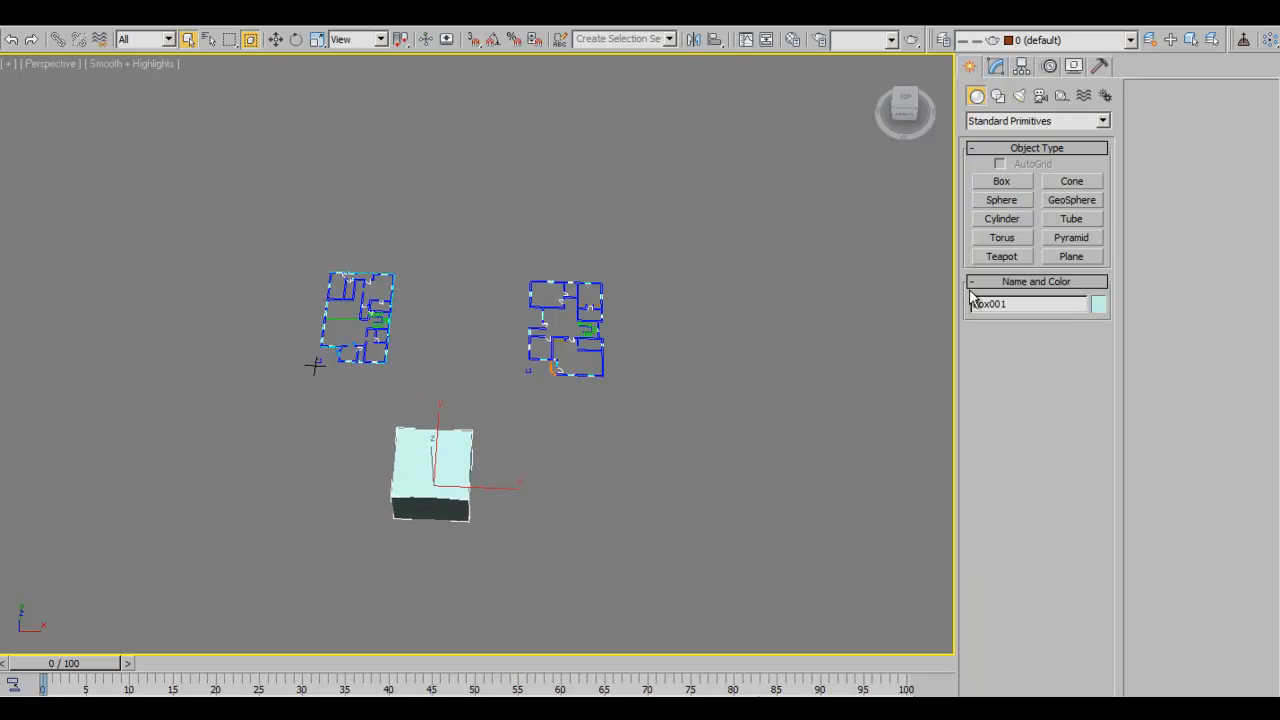
- Add a test teapot beside the box and a pyramid to the right of the teapot
click(1002, 257)
drag(575, 462, 596, 503)
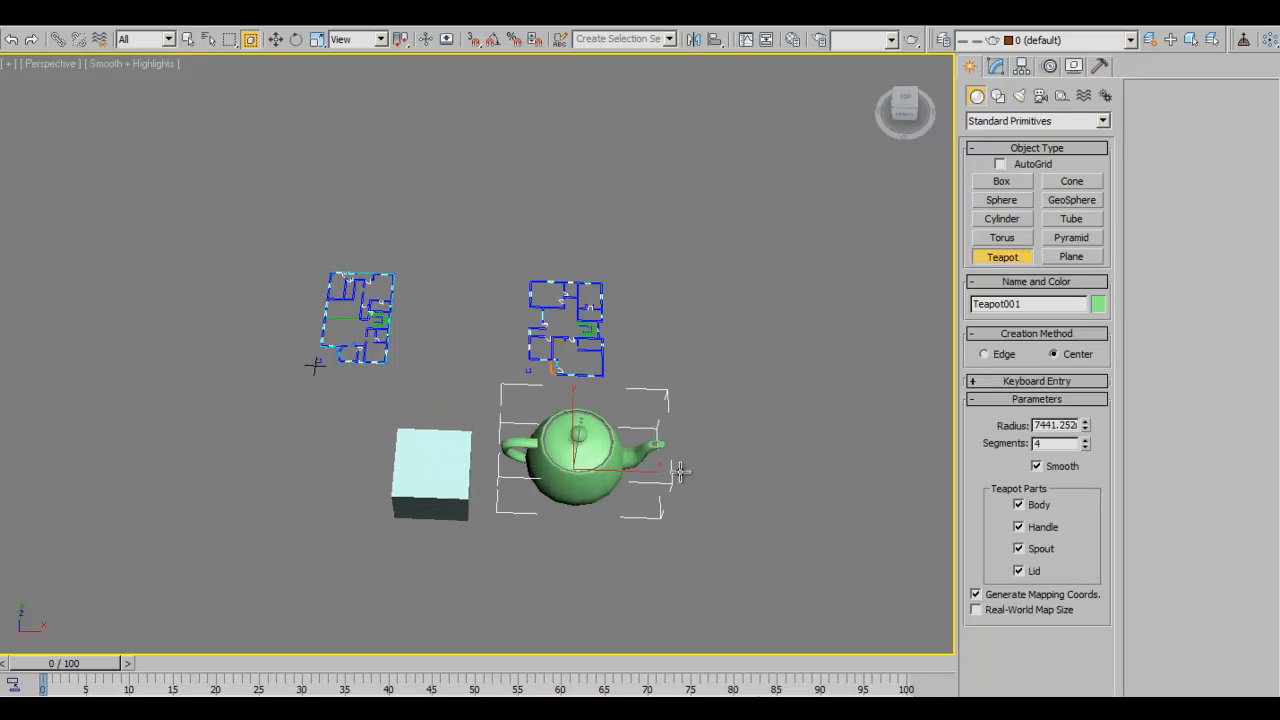
right_click(596, 503)
mouse_move(594, 503)
alt+middle_down()
mouse_move(602, 476)
mouse_move(471, 528)
mouse_move(584, 460)
mouse_move(737, 486)
mouse_move(535, 470)
mouse_move(600, 500)
alt+middle_up()
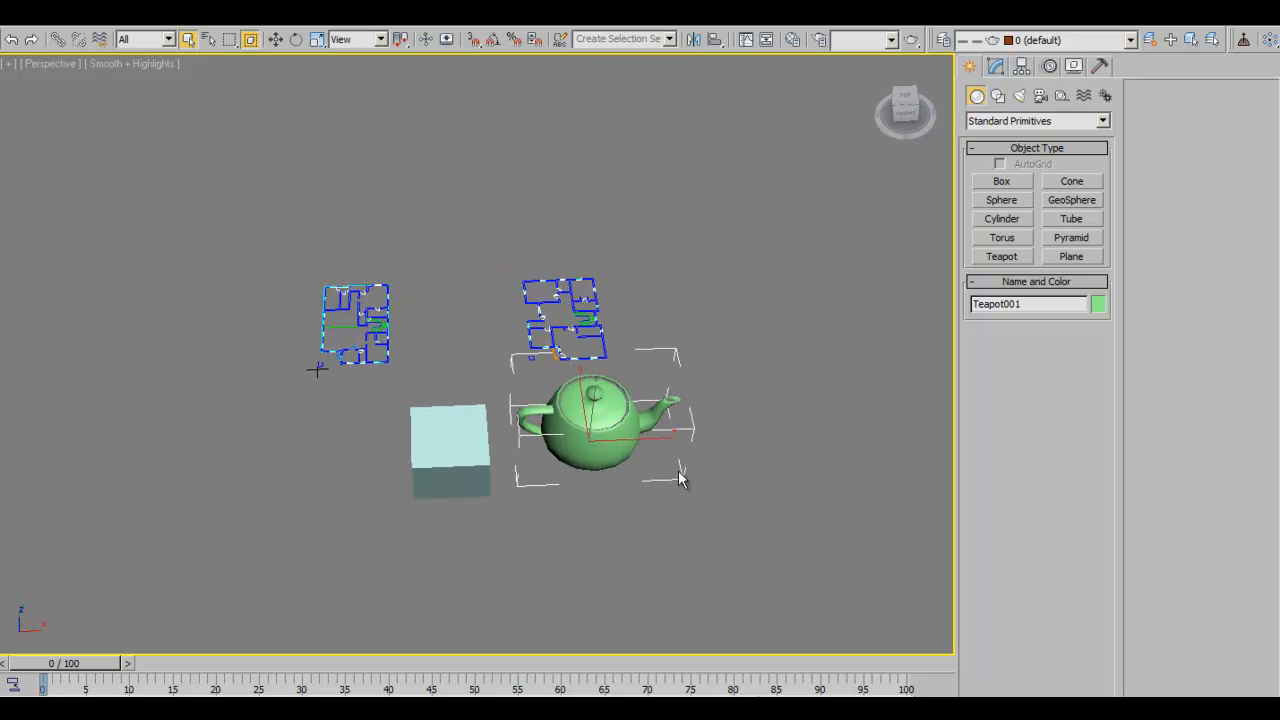
click(1069, 237)
drag(674, 503, 737, 554)
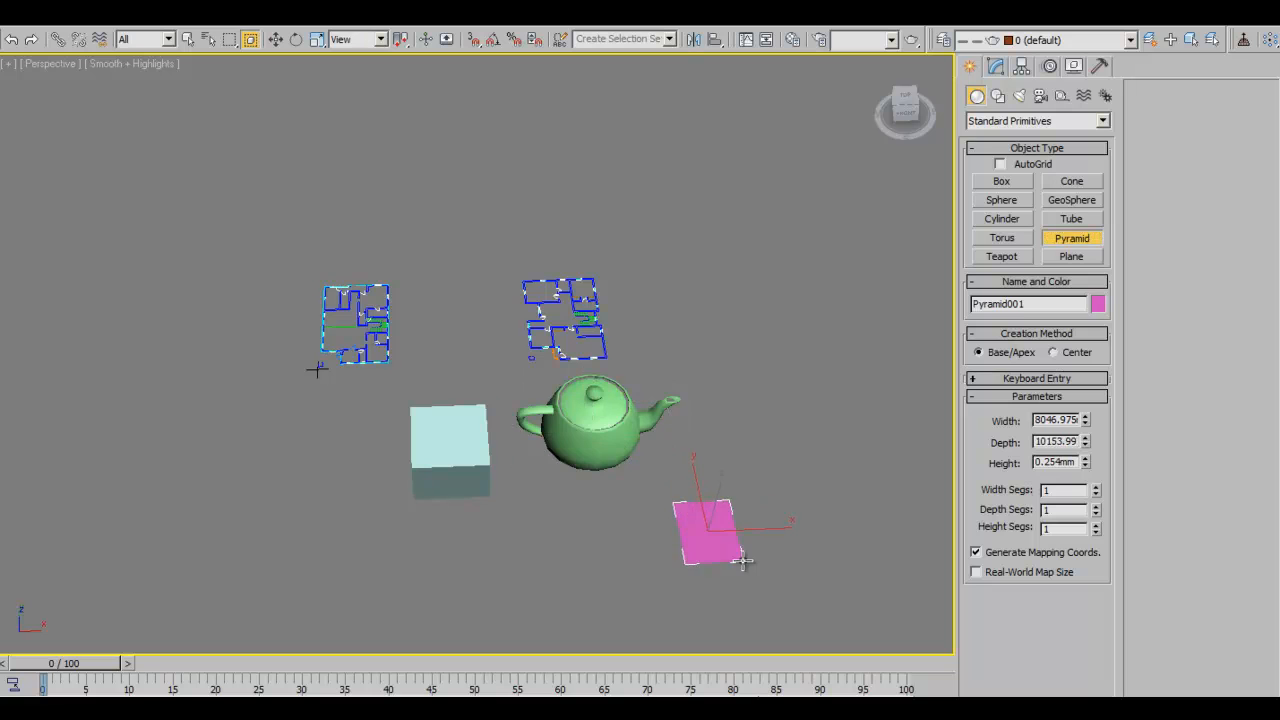
click(757, 491)
right_click(757, 491)
alt+middle_drag(668, 520, 717, 526)
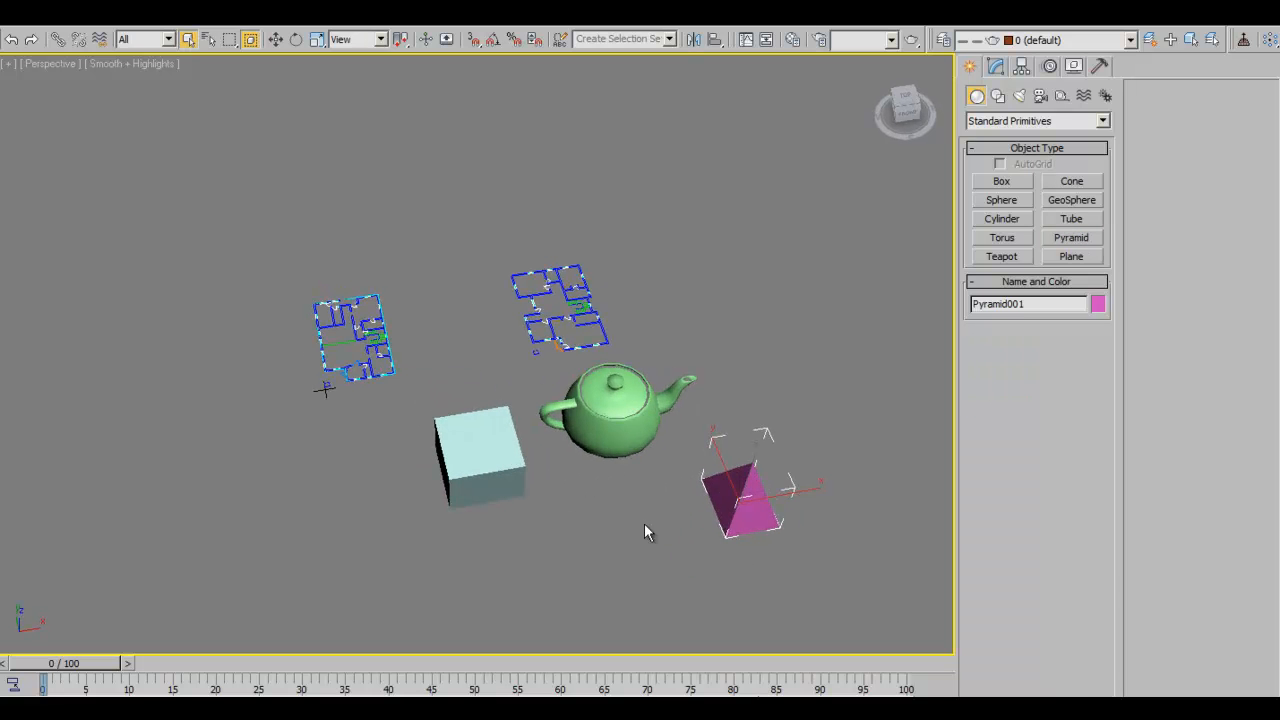
- Select the box, green teapot and magenta pyramid as one selection
click(480, 462)
ctrl+click(615, 420)
ctrl+click(740, 495)
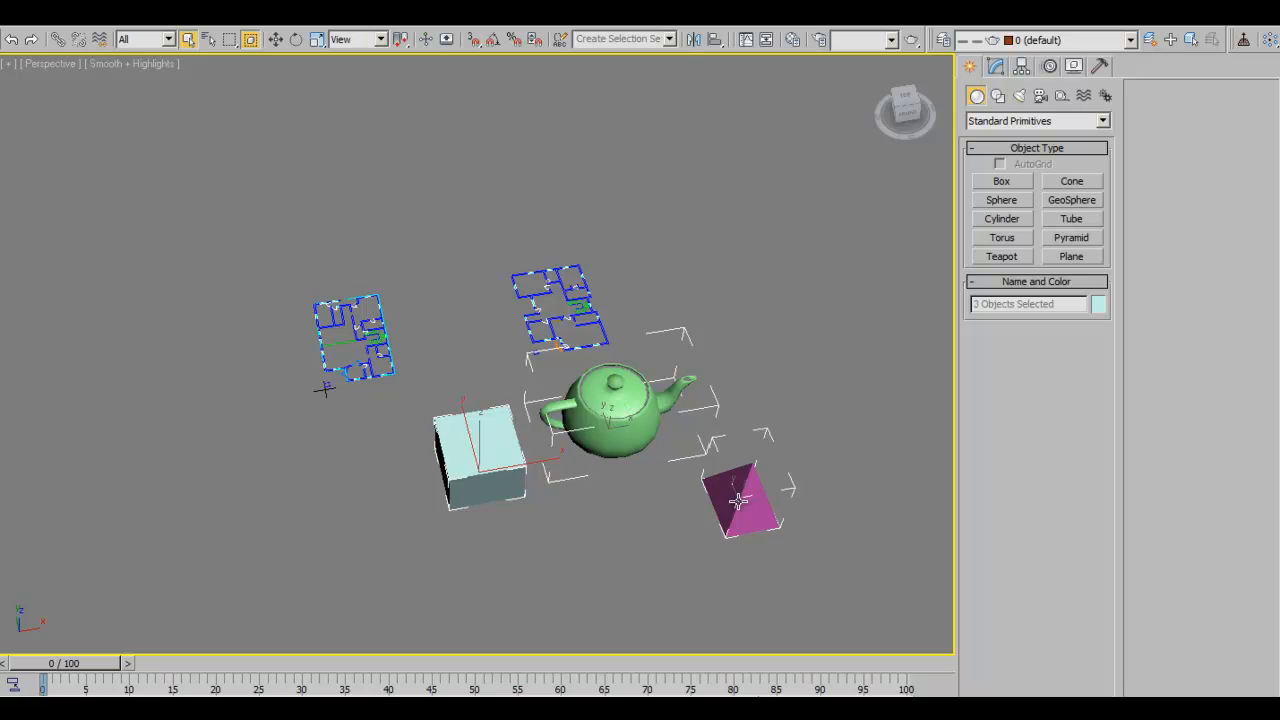
- Save the selected box, teapot and pyramid as a named selection set called 'objects'
click(634, 40)
text(pojec)
click(667, 112)
- Recall the CAD_Drawings set, then select and deselect all scene objects a few times
click(668, 40)
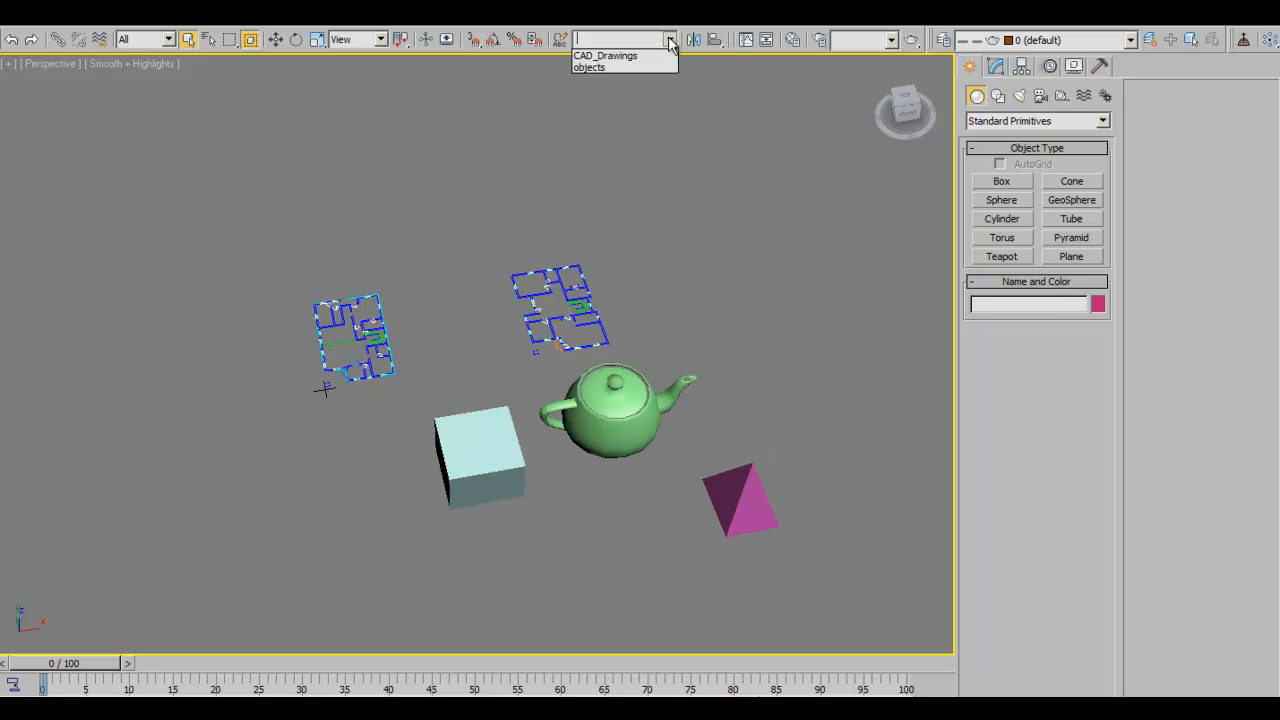
click(620, 55)
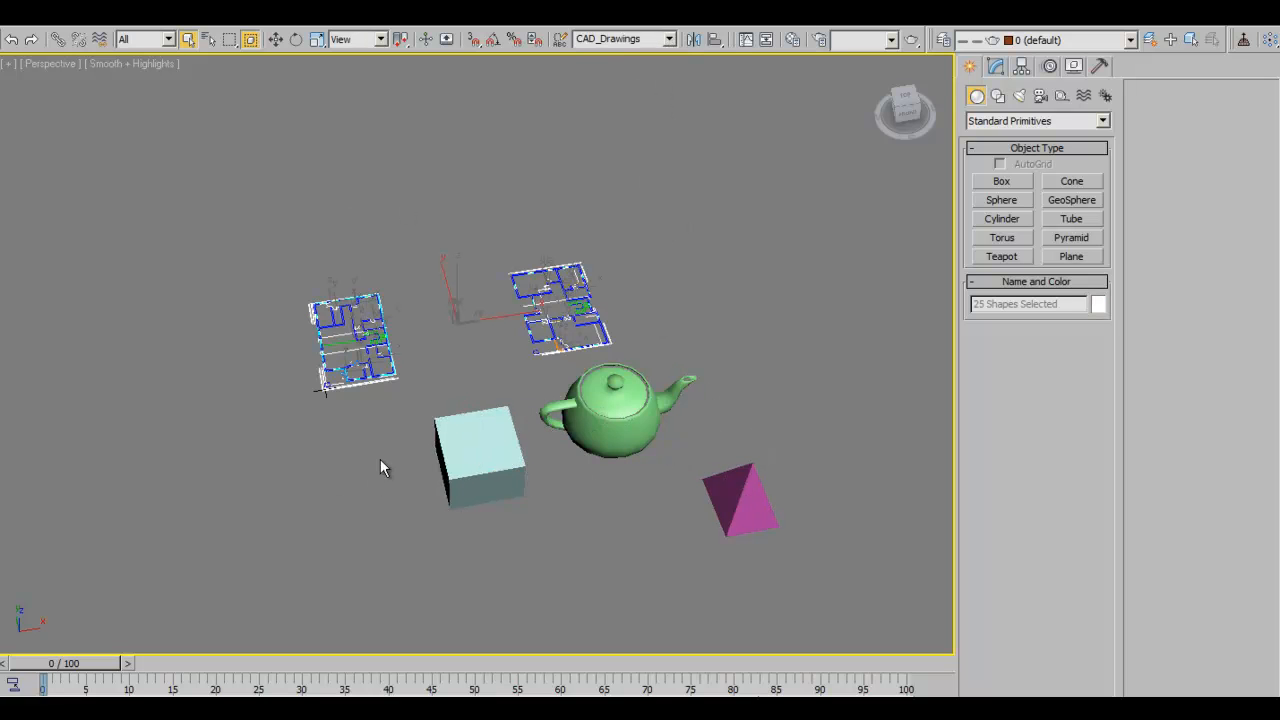
drag(243, 196, 823, 606)
drag(153, 192, 844, 628)
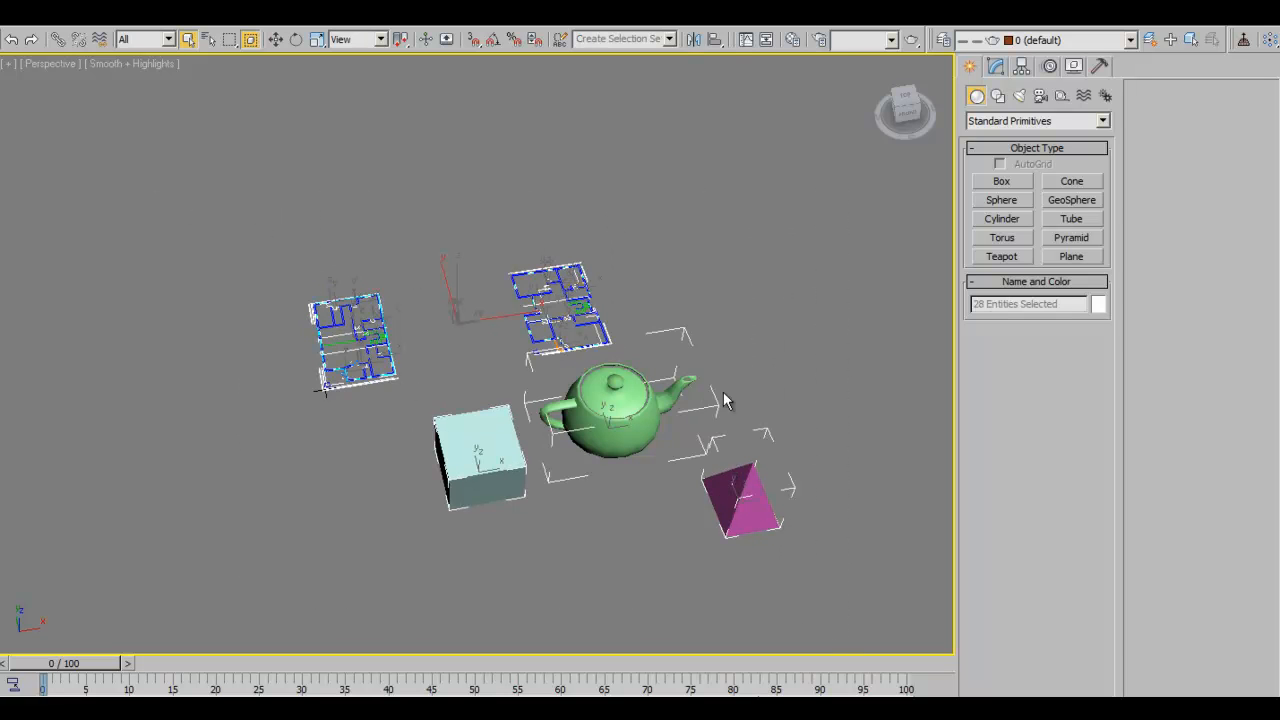
click(443, 358)
drag(150, 186, 813, 610)
click(728, 264)
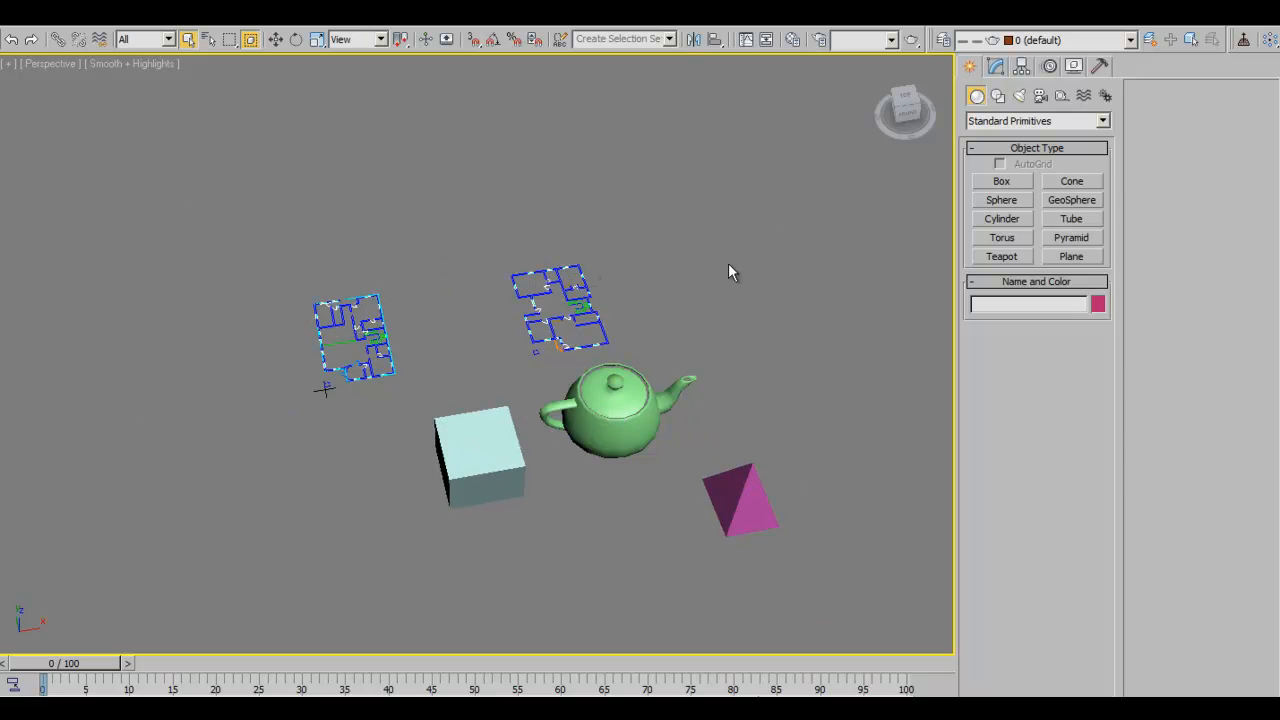
drag(210, 203, 790, 560)
click(741, 256)
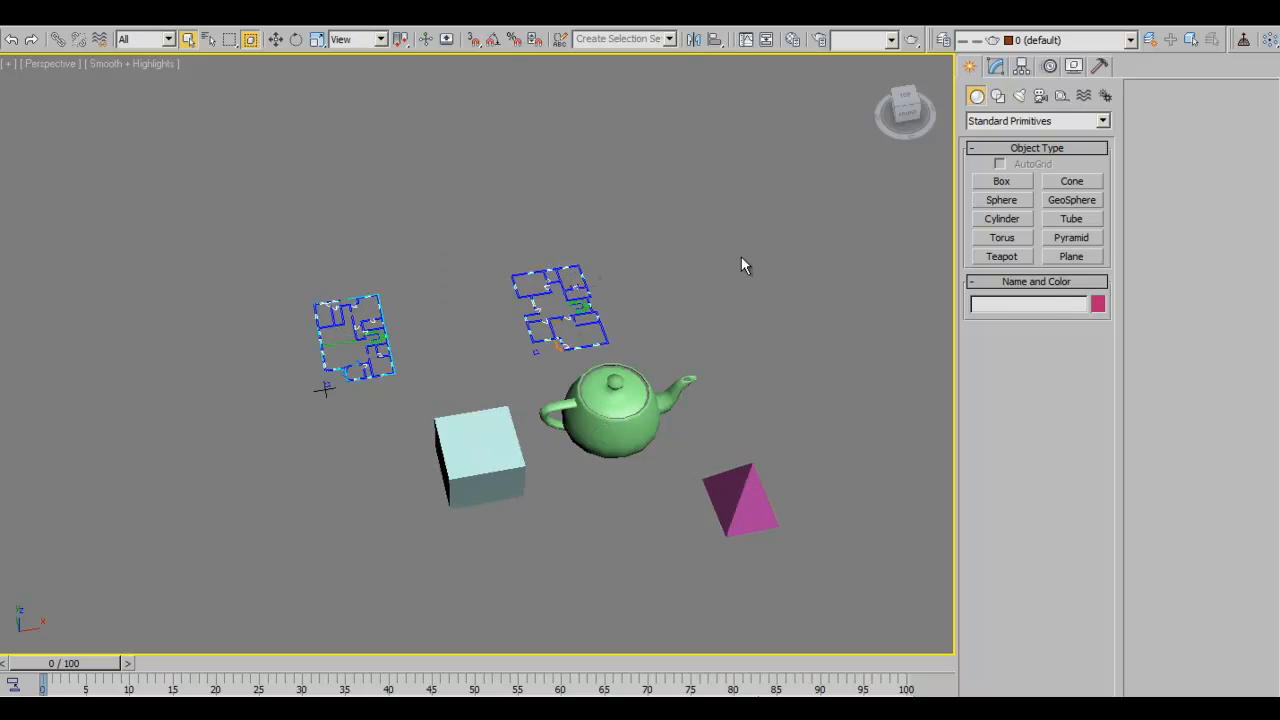
- Test both named sets by recalling 'objects', then CAD_Drawings, from the set list
click(667, 39)
click(622, 66)
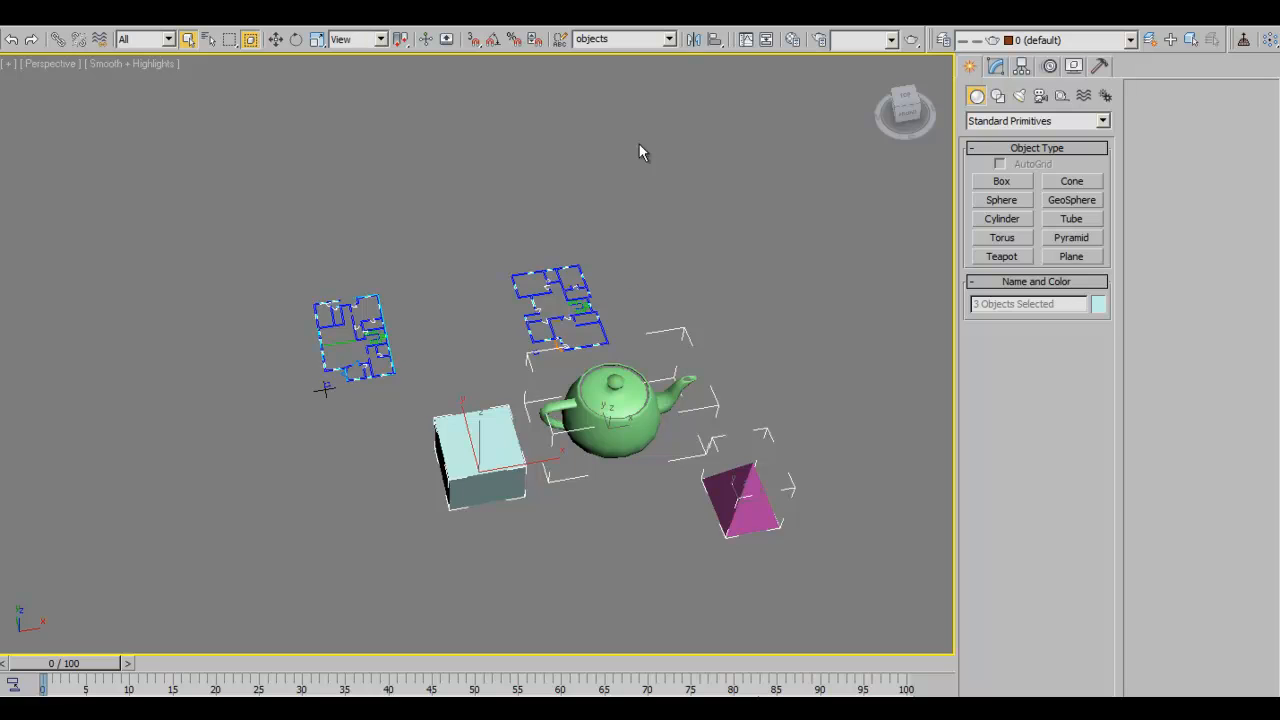
click(669, 39)
click(610, 52)
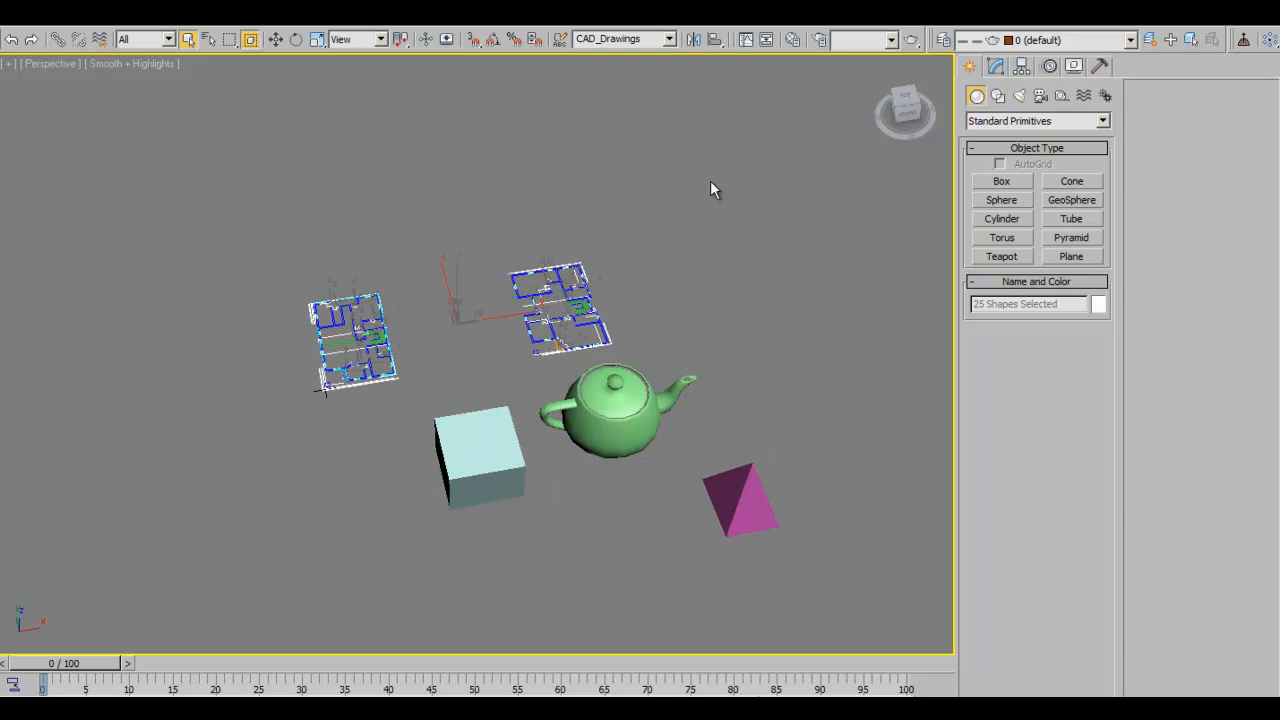
click(669, 39)
click(399, 146)
- Recall the 'objects' set and delete the box, teapot and pyramid
drag(458, 366, 788, 549)
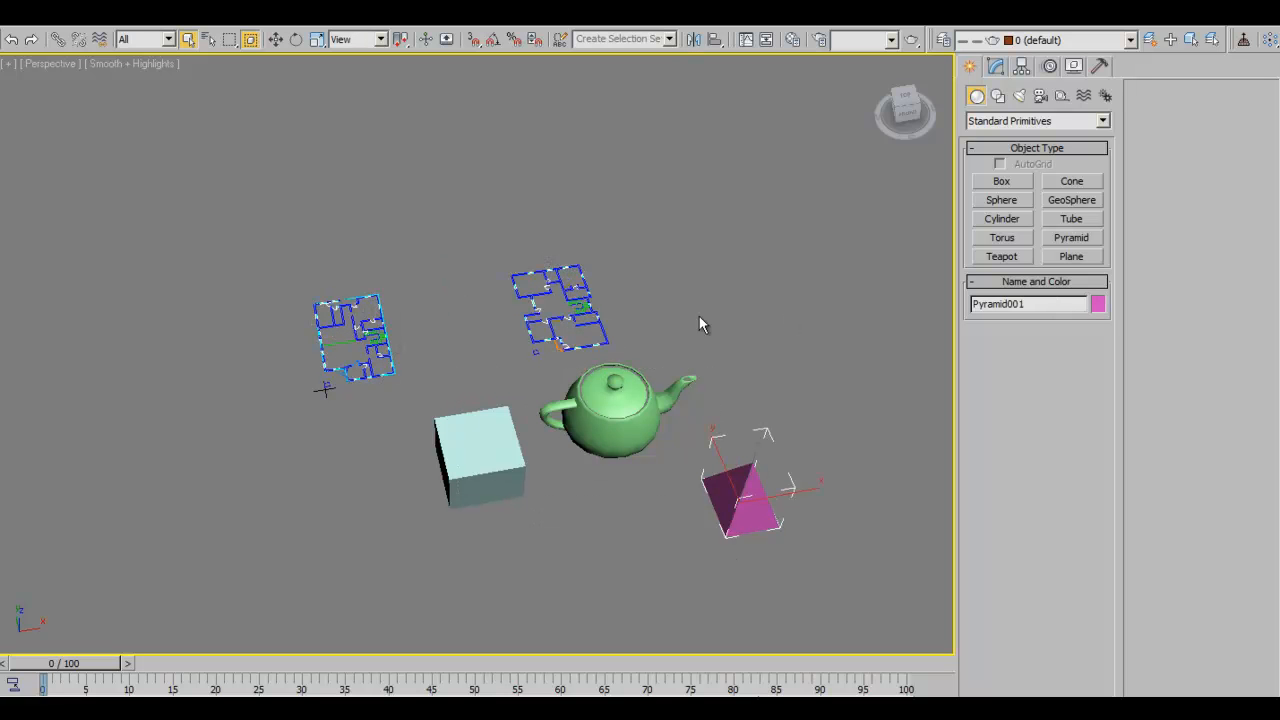
click(669, 39)
click(606, 67)
key(Delete)
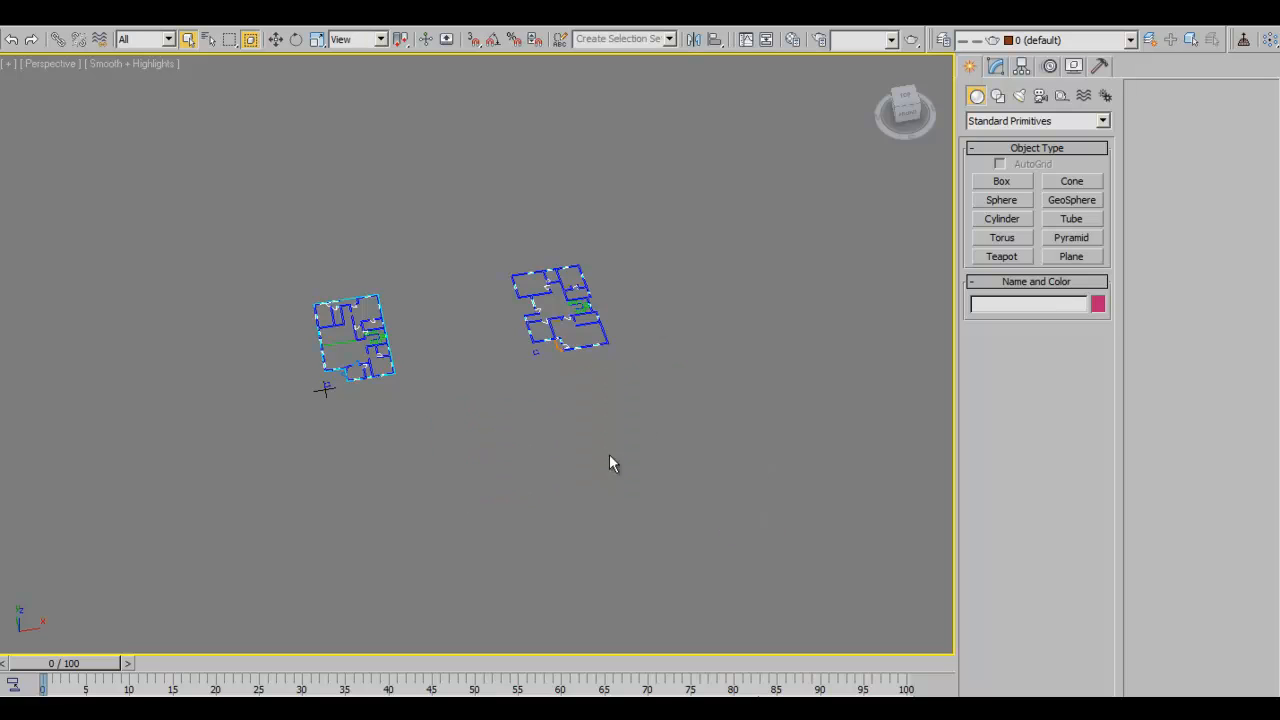
- Check that only CAD_Drawings remains in the set list, then pan and zoom toward the floor plans
click(670, 40)
click(414, 243)
middle_drag(486, 308, 633, 440)
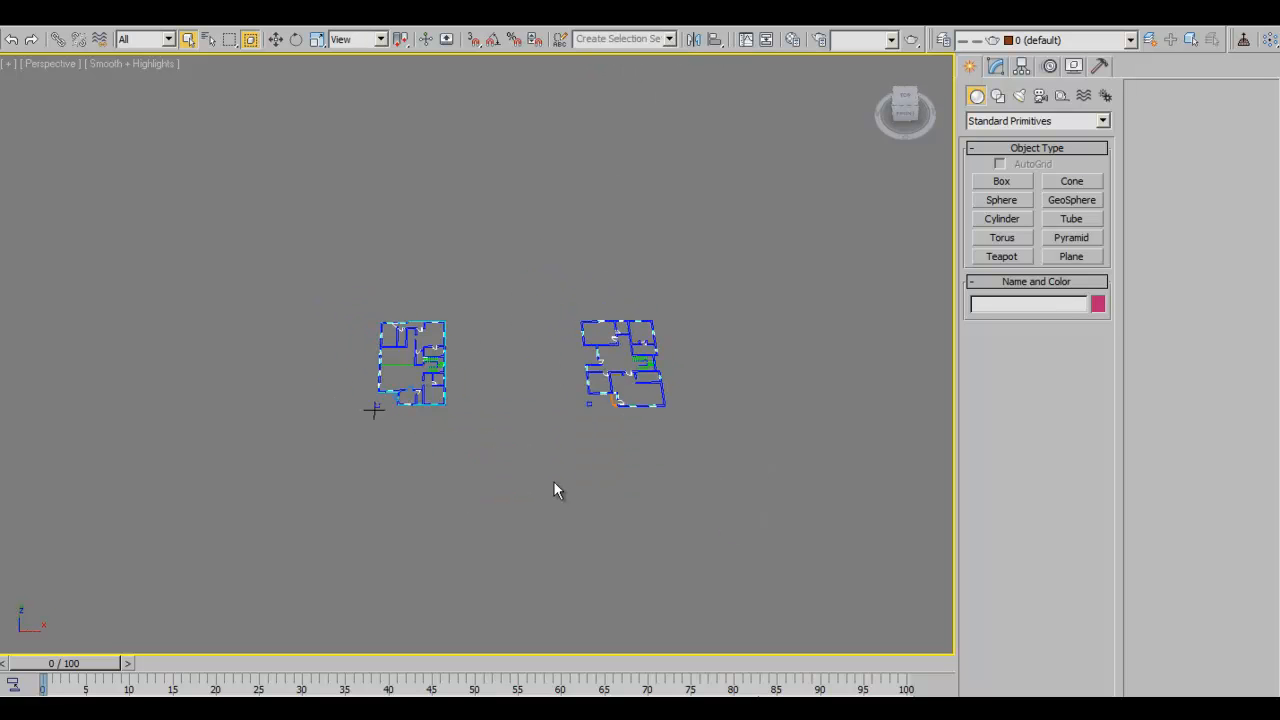
middle_drag(506, 312, 480, 262)
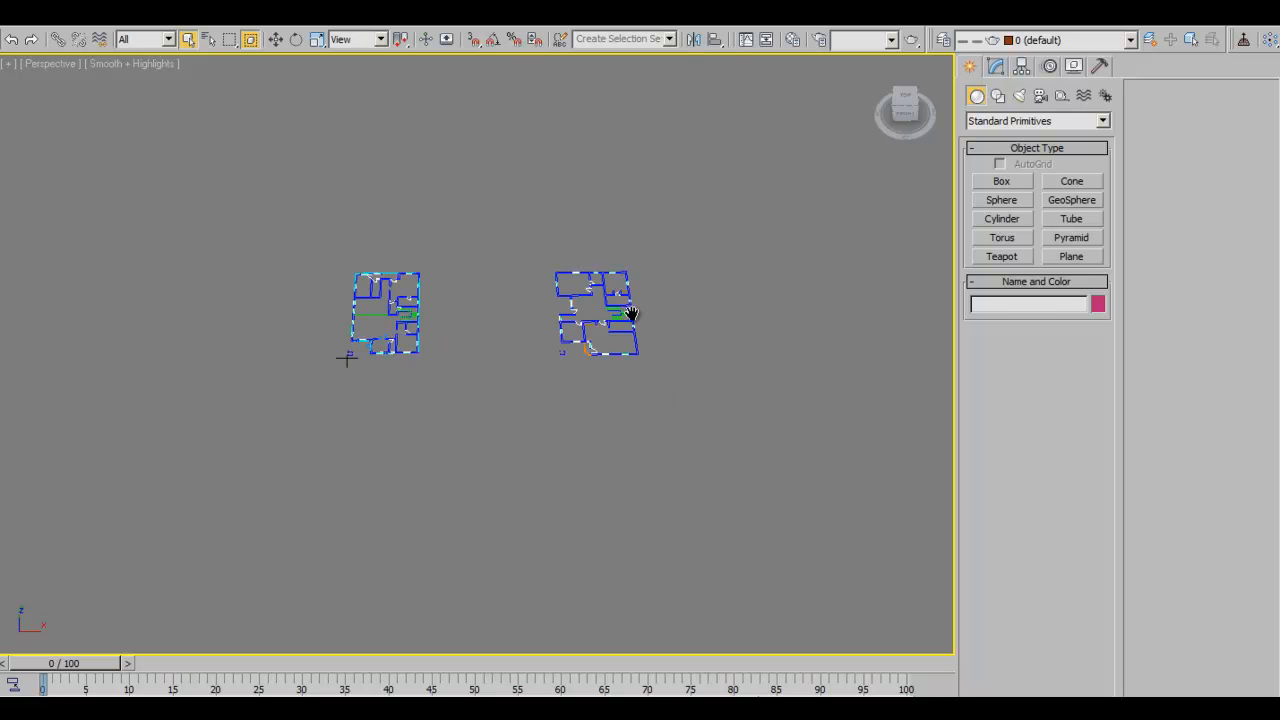
scroll(494, 352, up, 3)
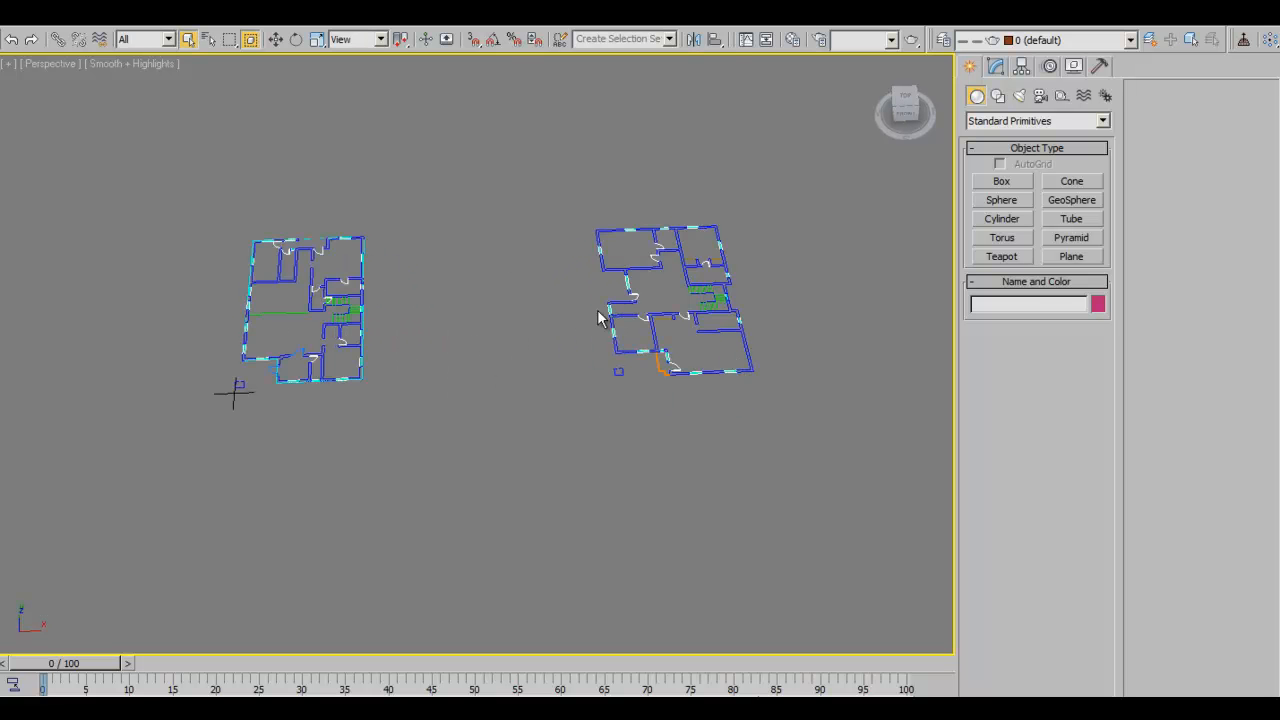
scroll(603, 318, up, 1)
- Review the Named Selection Sets manager, then frame the left floor plan close up in Perspective
click(562, 40)
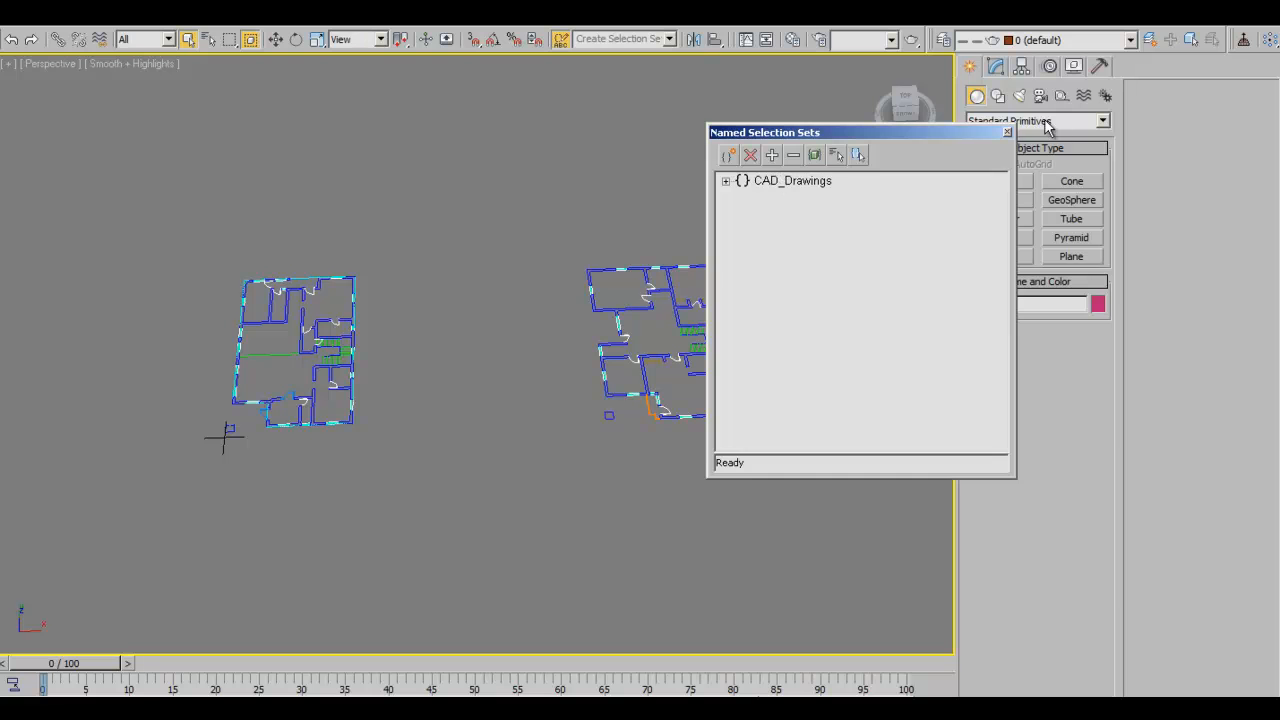
click(1012, 131)
alt+middle_drag(513, 361, 525, 372)
middle_drag(367, 427, 524, 427)
scroll(464, 371, up, 3)
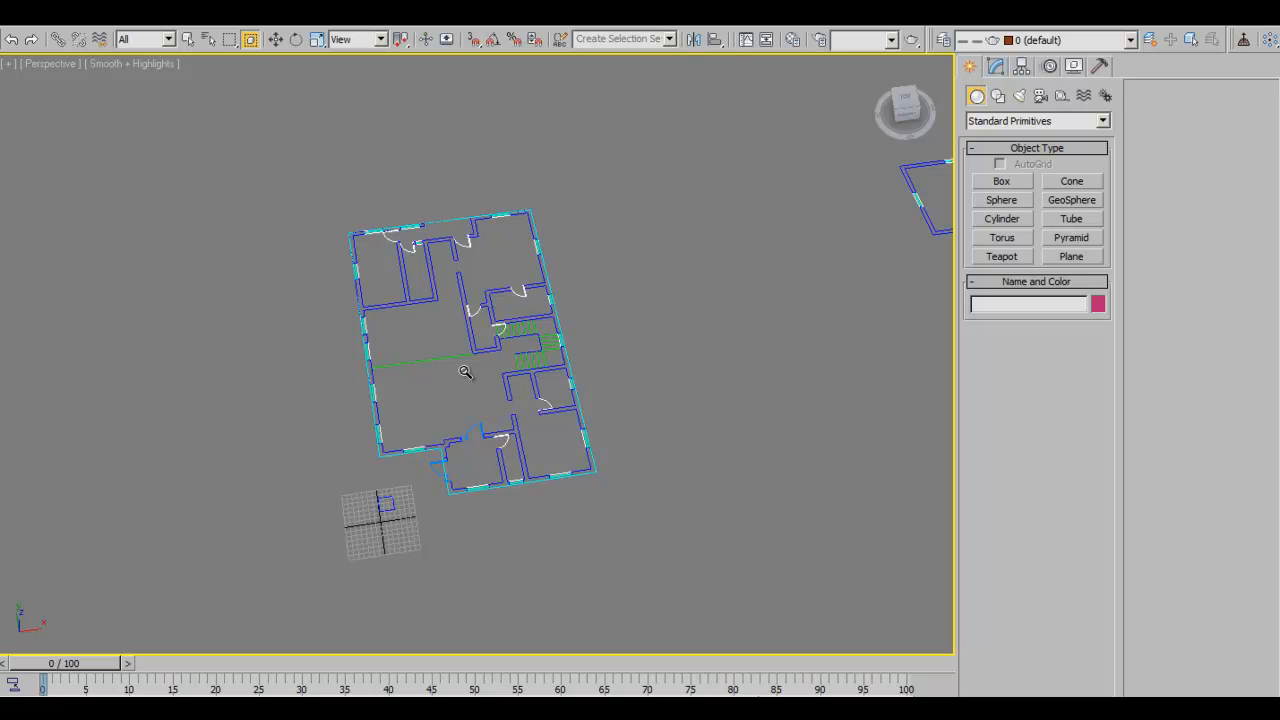
- Orbit and zoom around the 4br.dwg floor plan to examine its walls, doors, windows and stair from several angles
alt+middle_drag(507, 395, 563, 461)
scroll(565, 400, up, 3)
alt+middle_drag(583, 418, 586, 486)
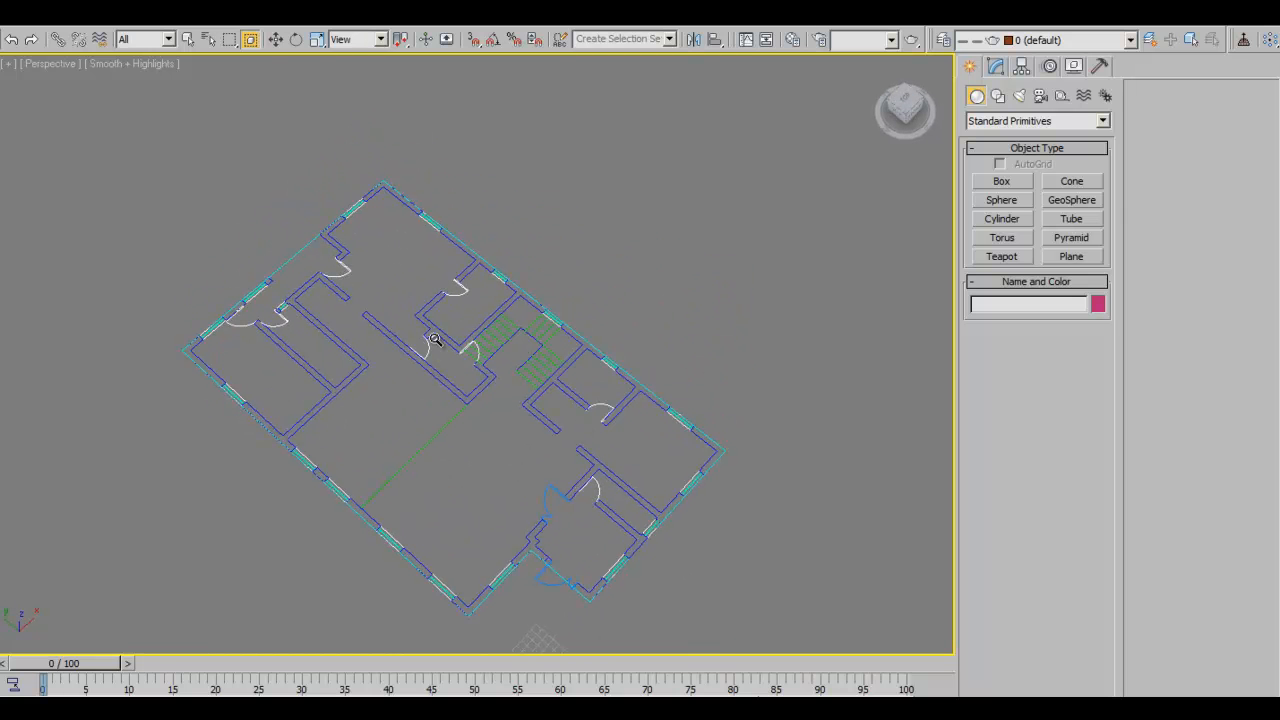
alt+middle_drag(577, 460, 577, 468)
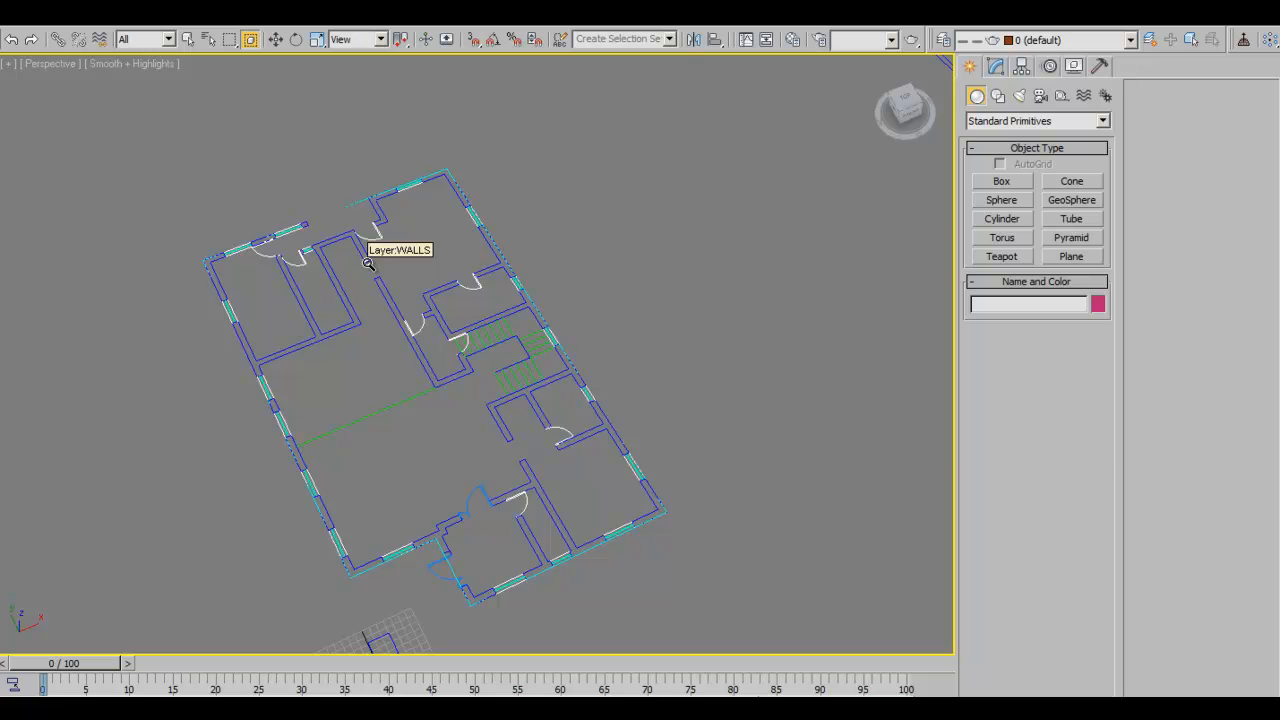
alt+middle_drag(550, 455, 500, 404)
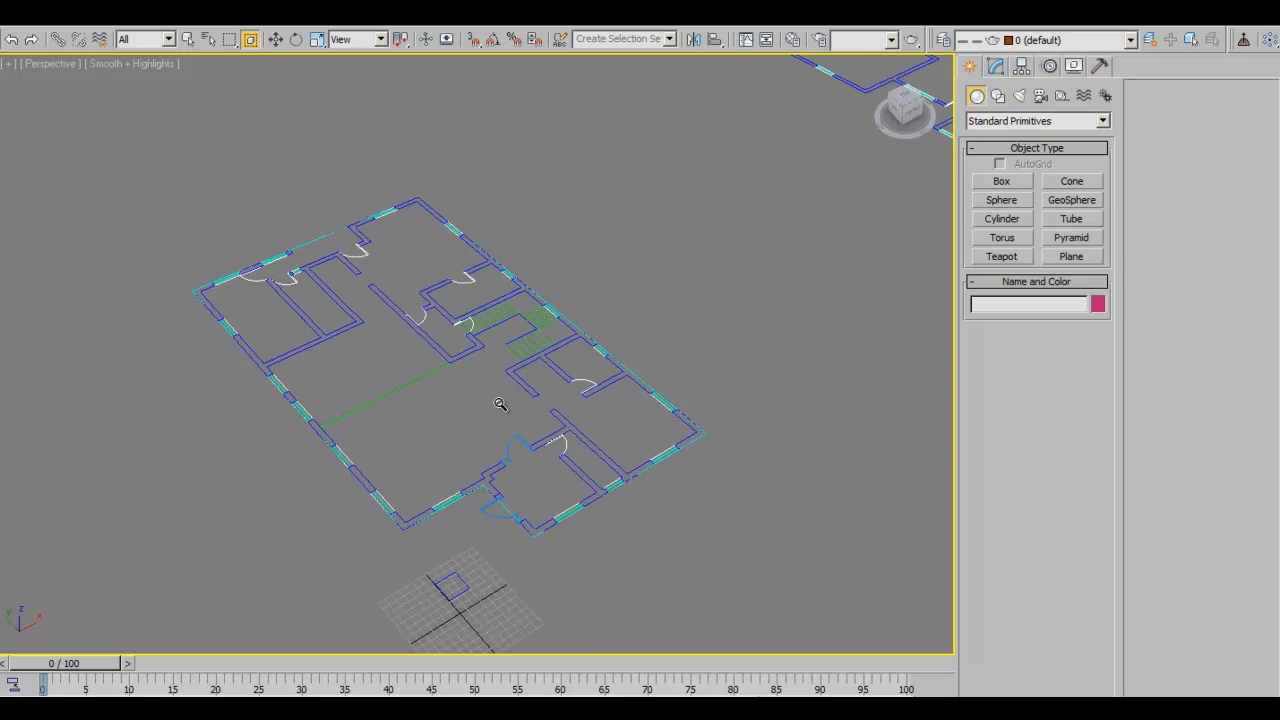
alt+middle_drag(600, 423, 713, 442)
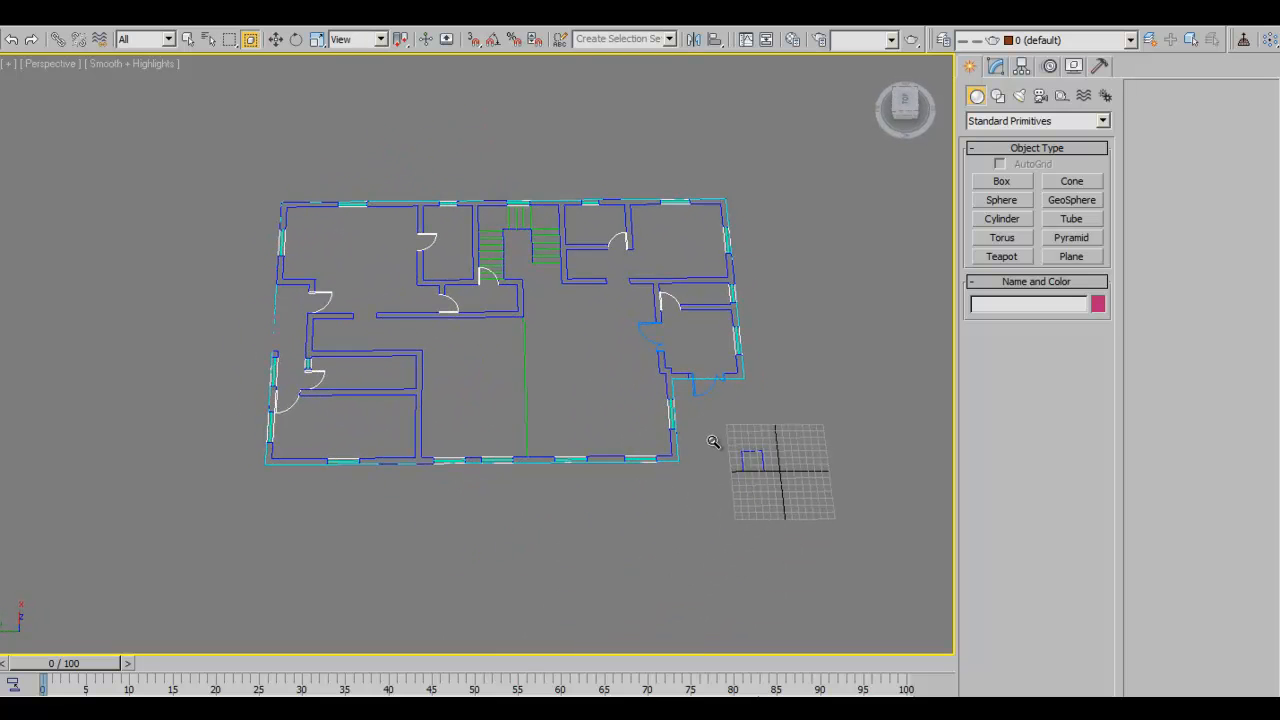
alt+middle_drag(706, 446, 576, 419)
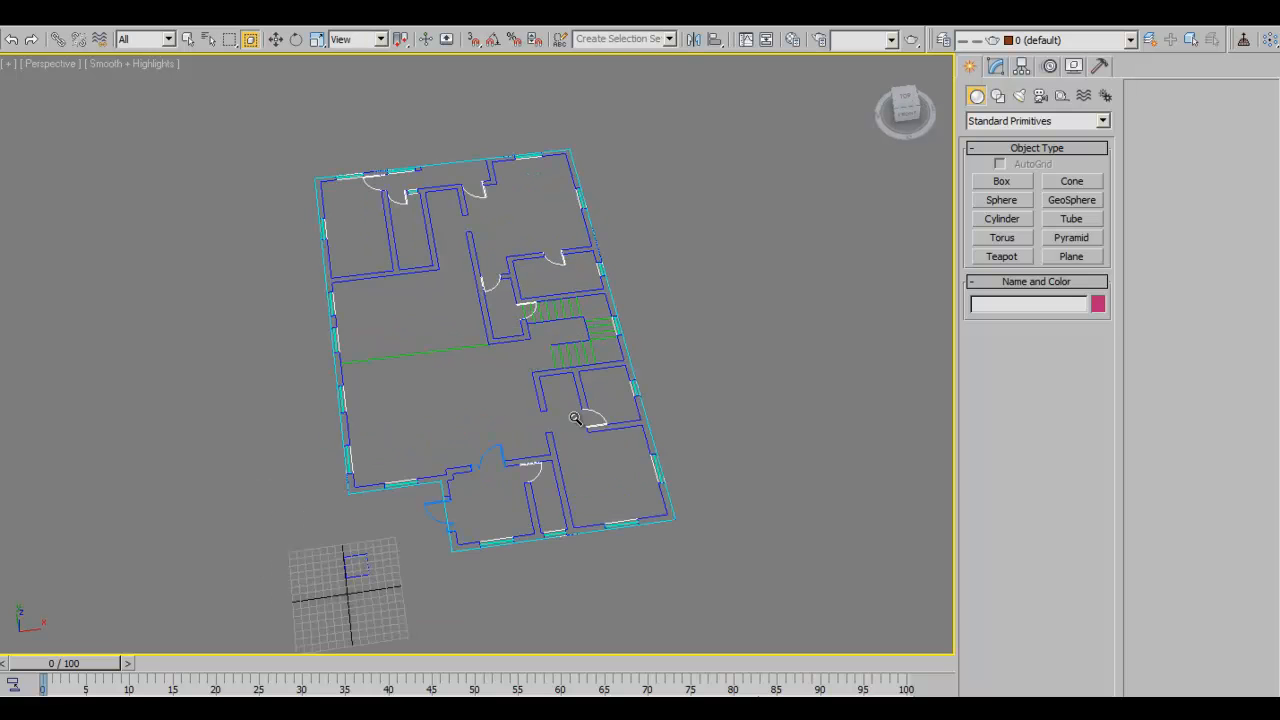
scroll(378, 462, up, 1)
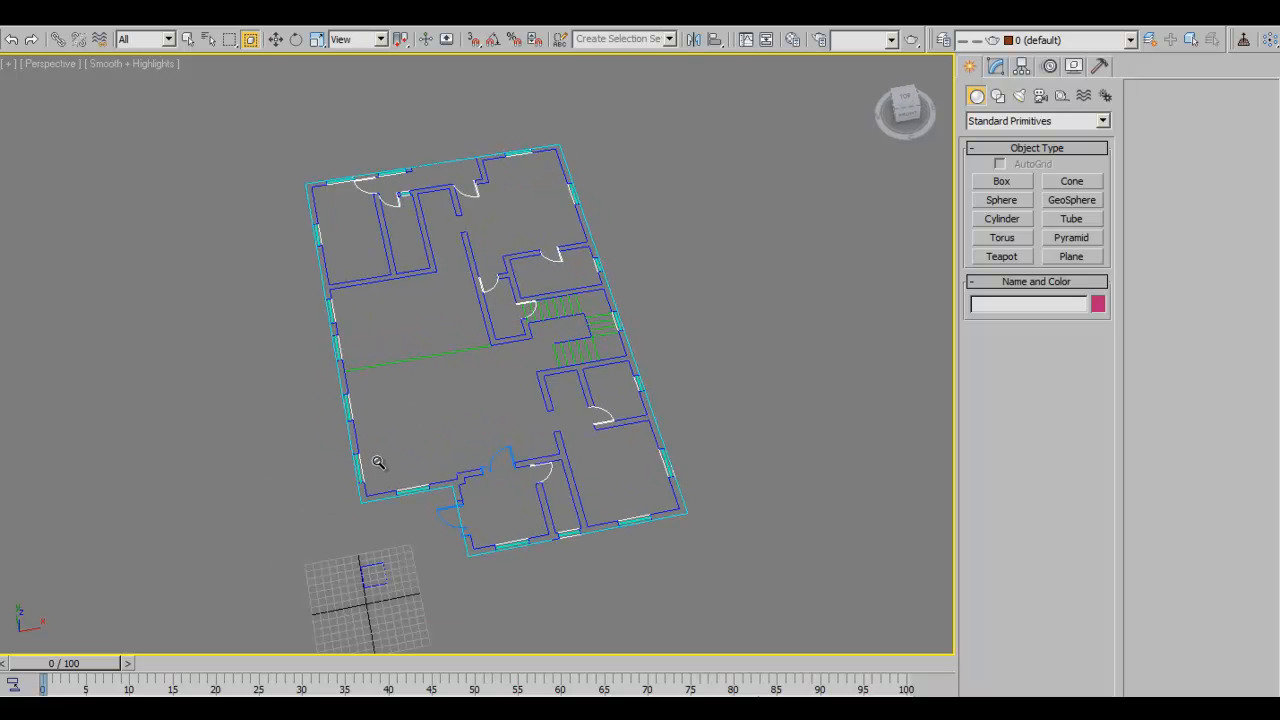
alt+middle_drag(463, 487, 563, 493)
scroll(509, 374, up, 4)
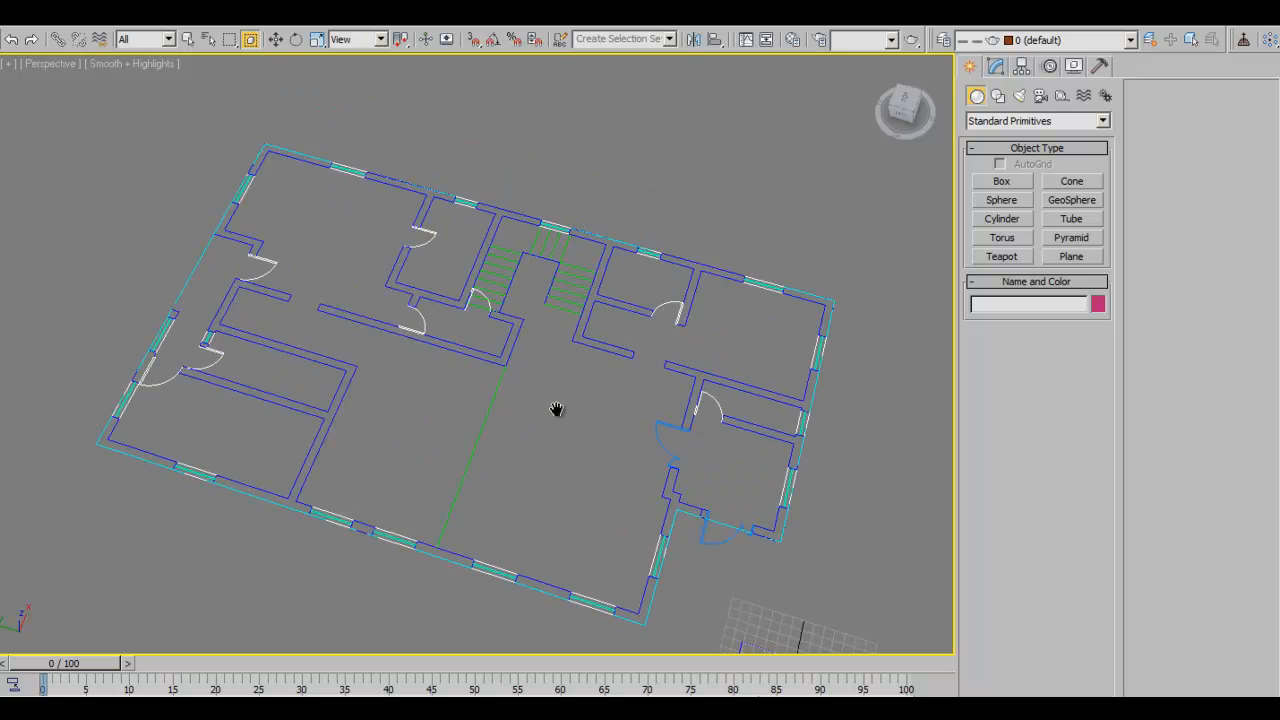
scroll(583, 477, down, 5)
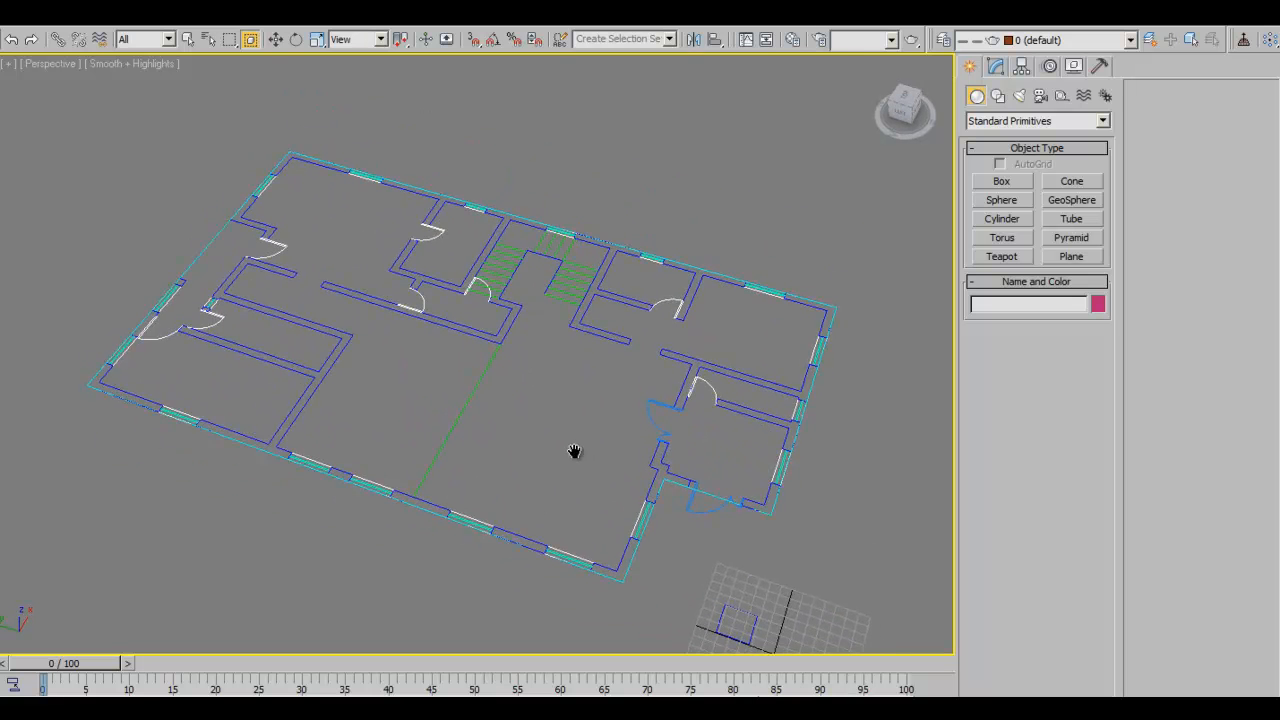
alt+middle_drag(732, 454, 631, 493)
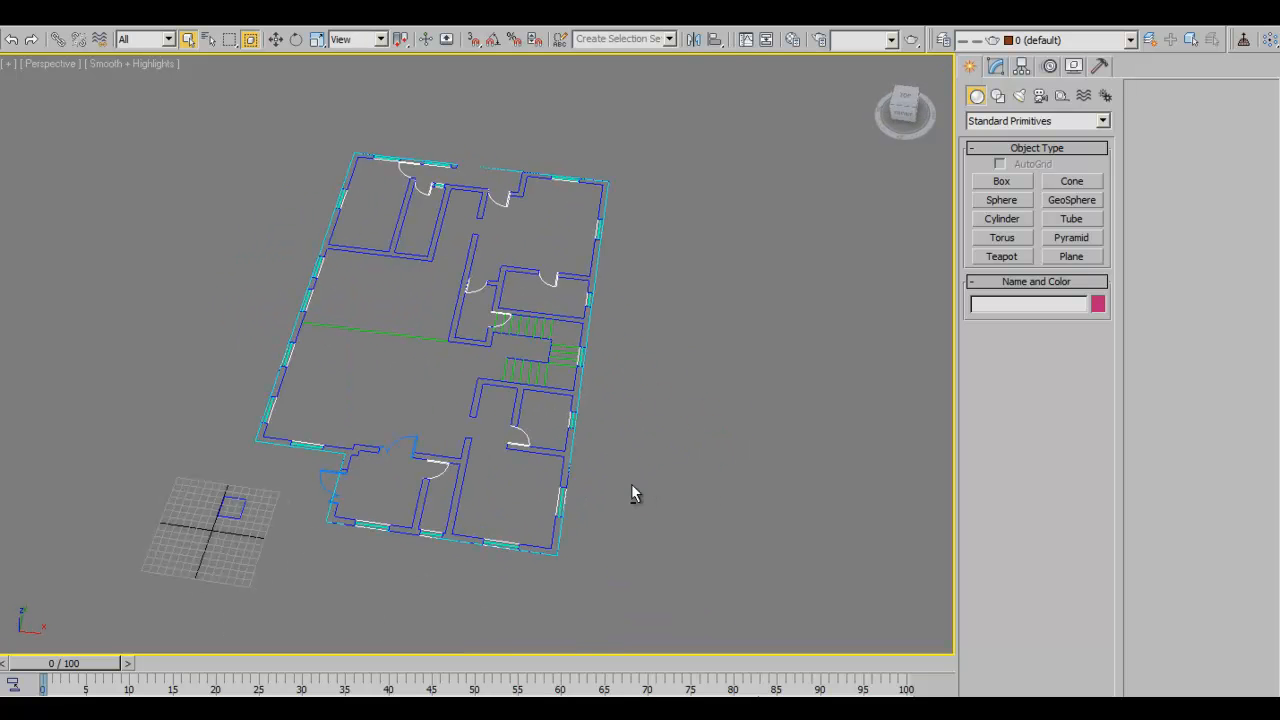
alt+middle_drag(631, 493, 729, 297)
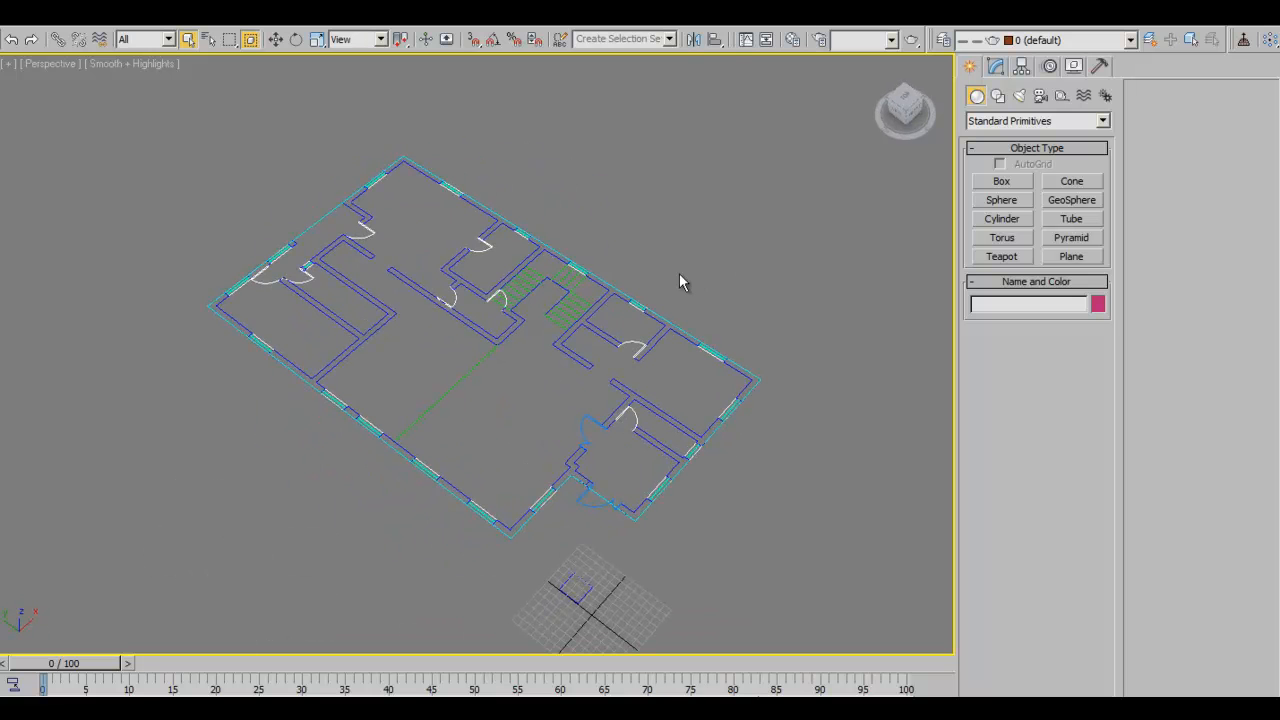
alt+middle_drag(663, 389, 673, 397)
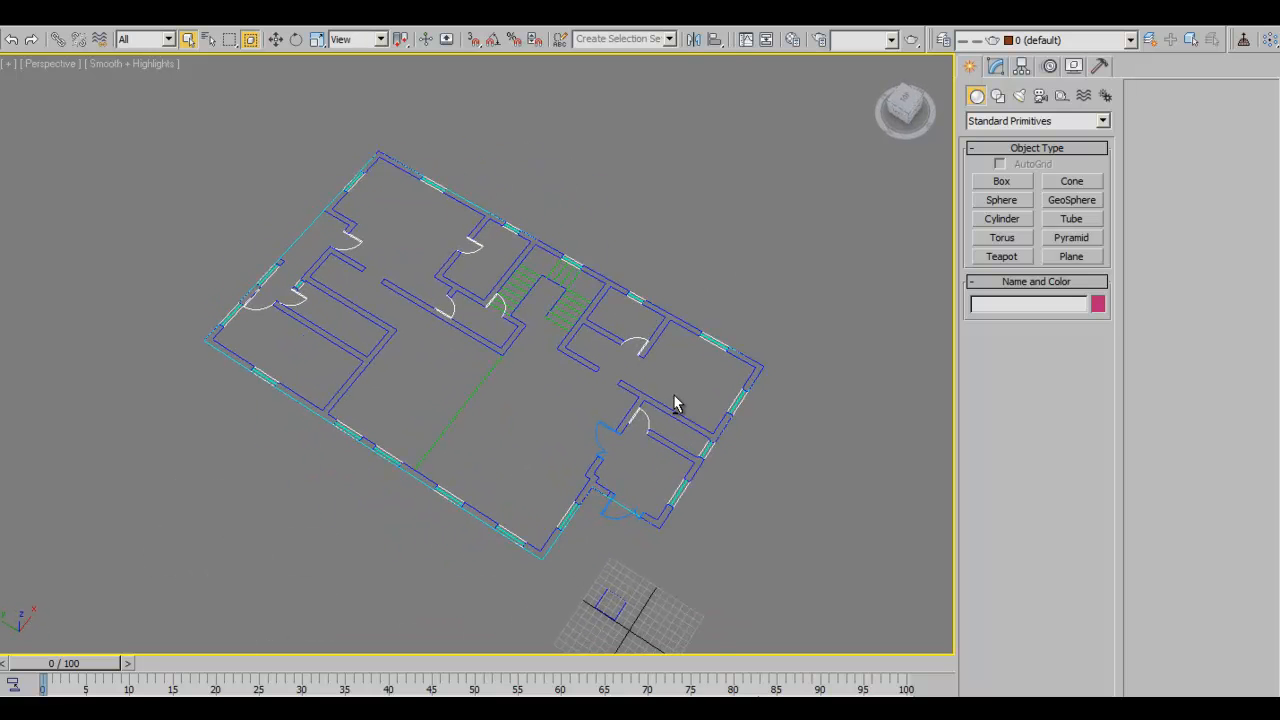